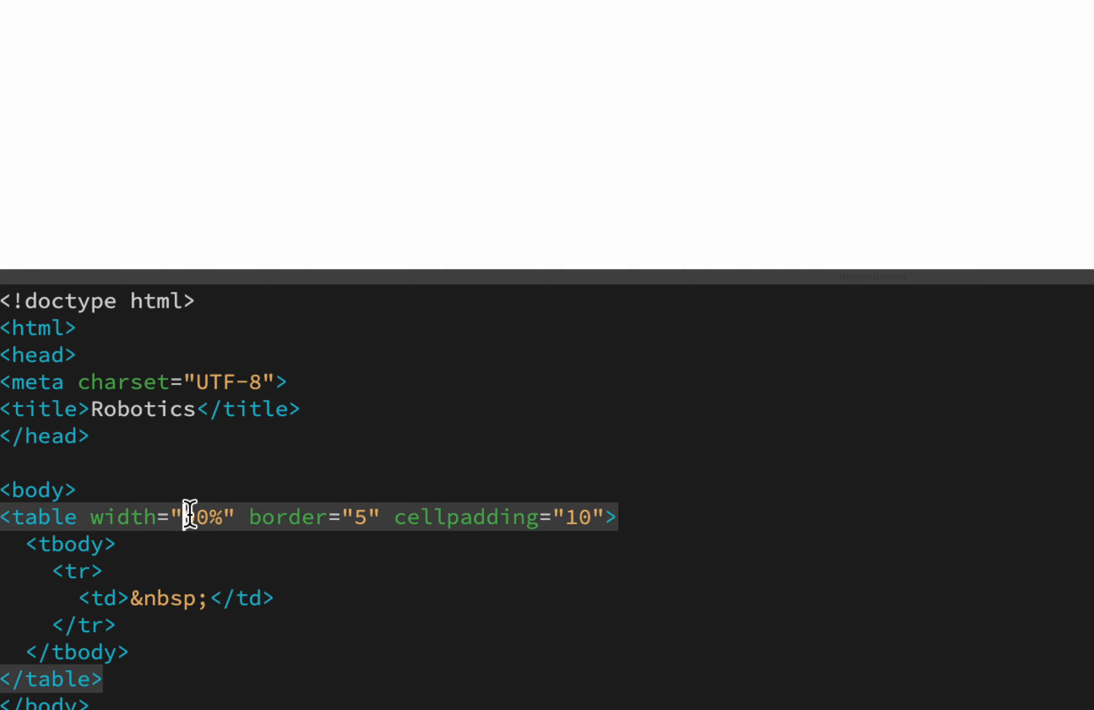
Change the table's width to 50% in the code and refresh the design view
drag(183, 517, 196, 517)
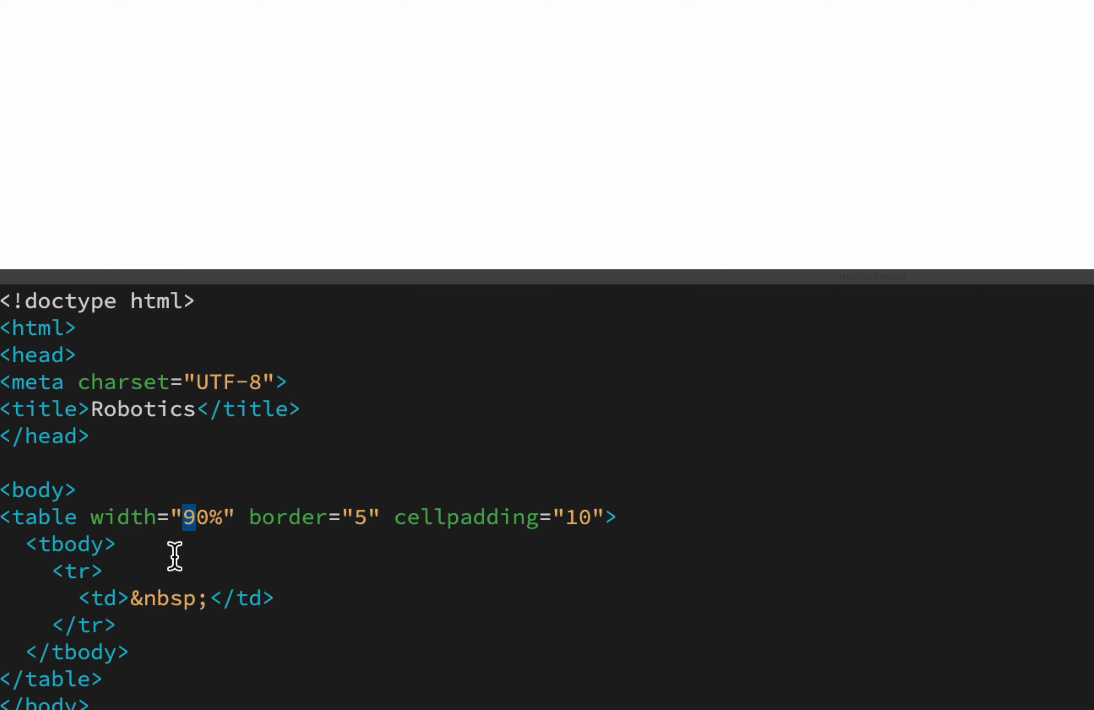
text(5)
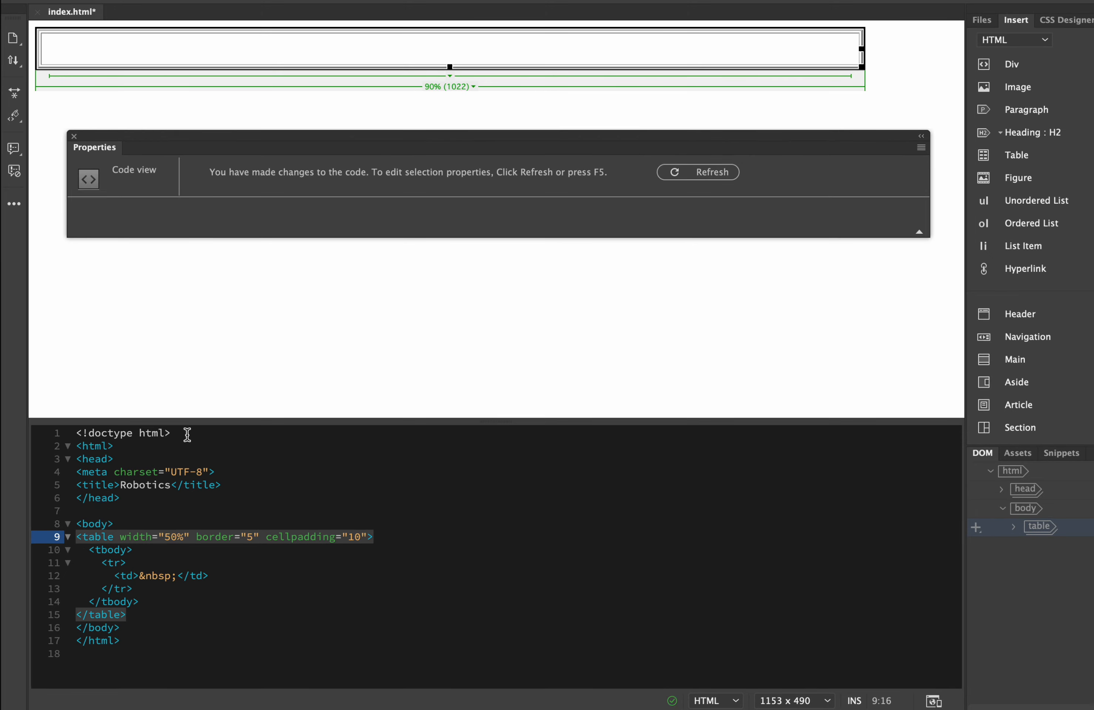
click(199, 344)
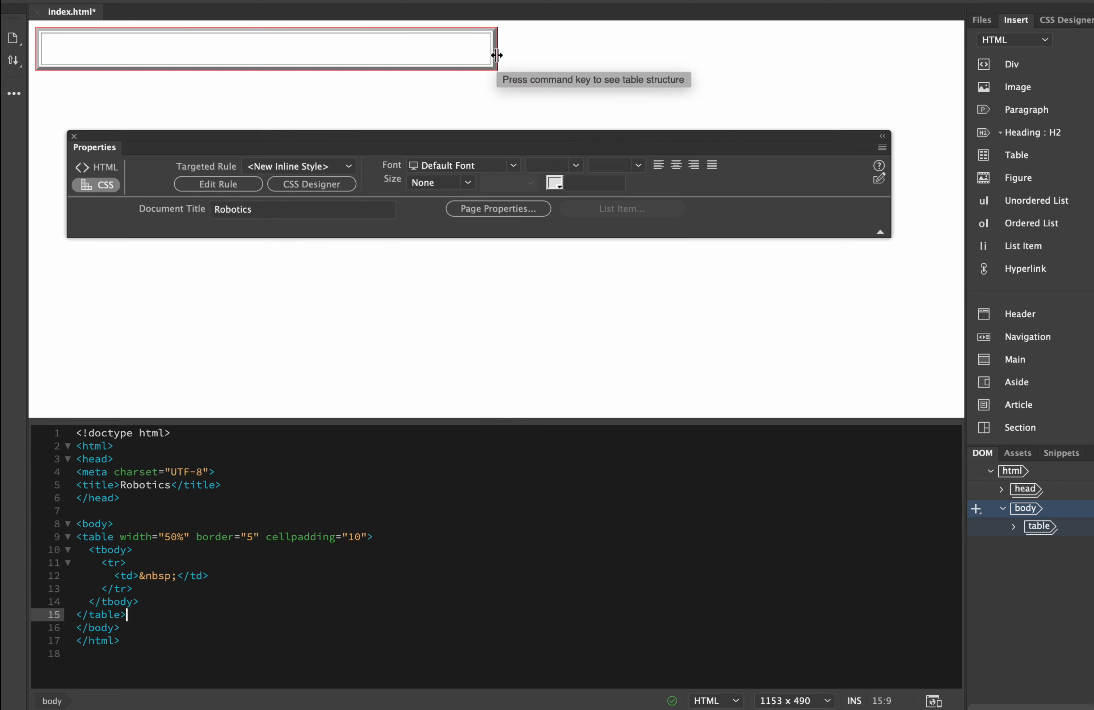
Widen the table directly in the design view until its width is 90%
drag(496, 52, 561, 50)
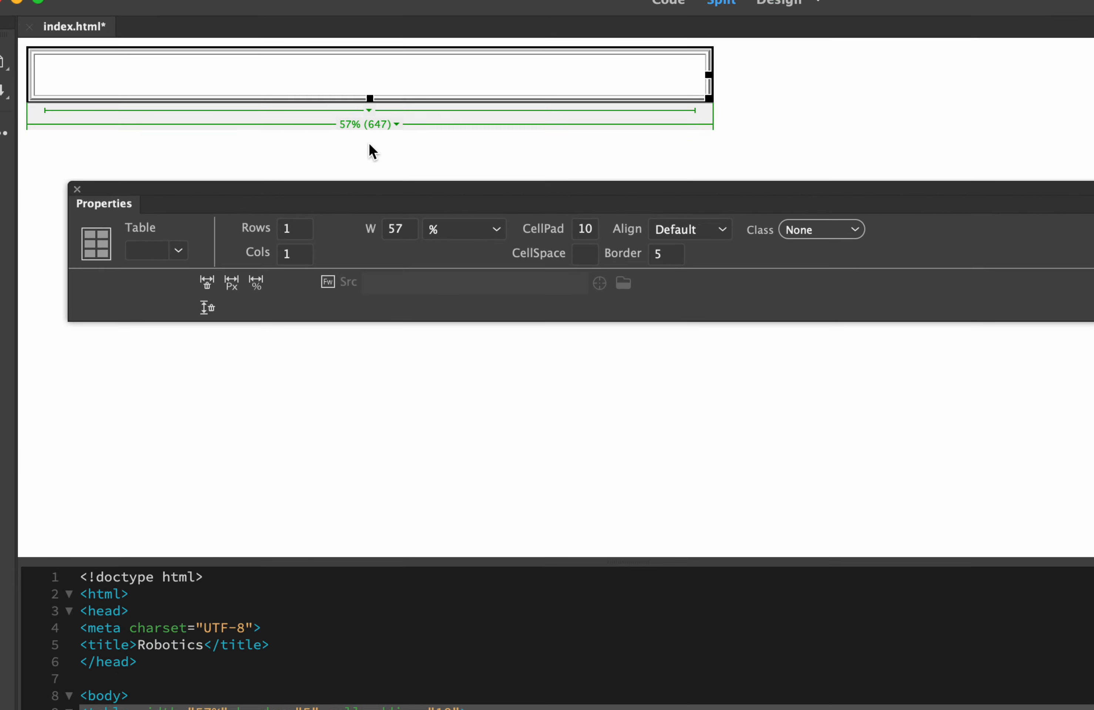
drag(708, 75, 925, 82)
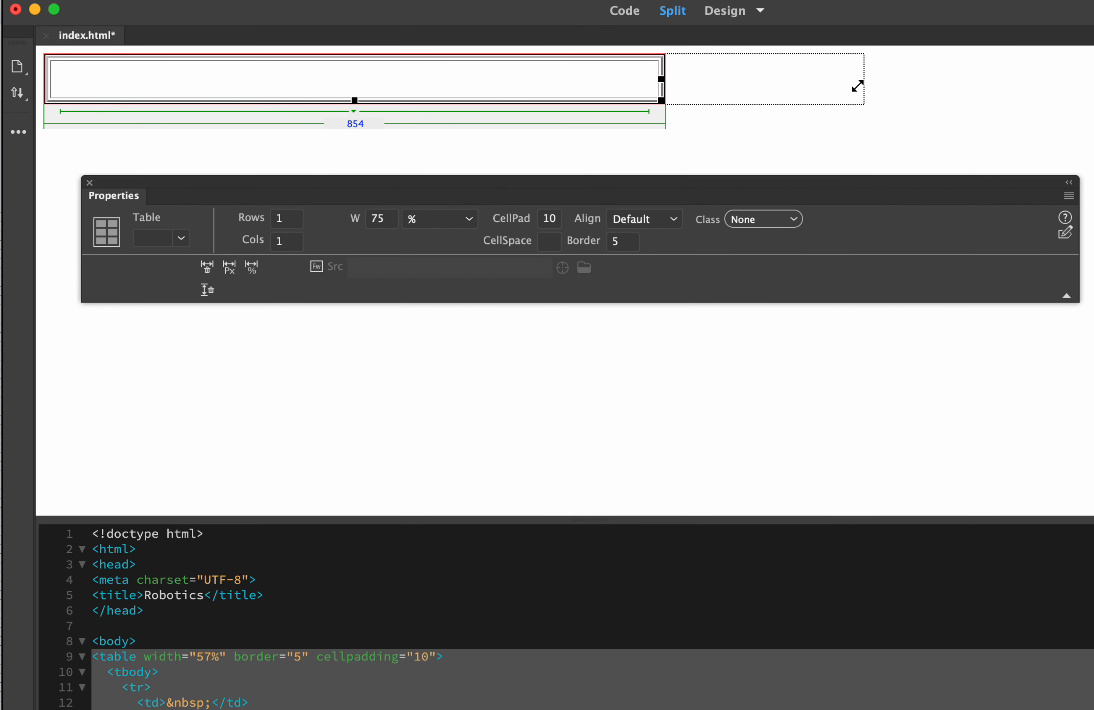
drag(856, 87, 1023, 86)
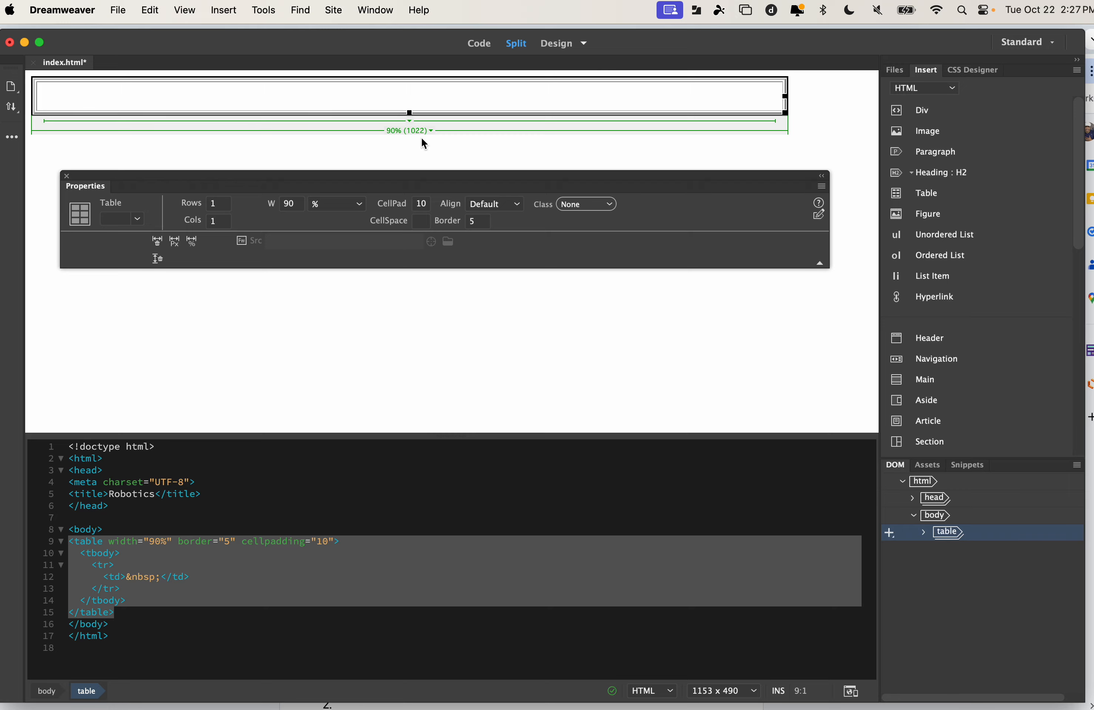
Switch to the Dreamweaver Notes document in Chrome and enter "Can use the Code View to change table" as item 4 under TABLES
key(super+Tab)
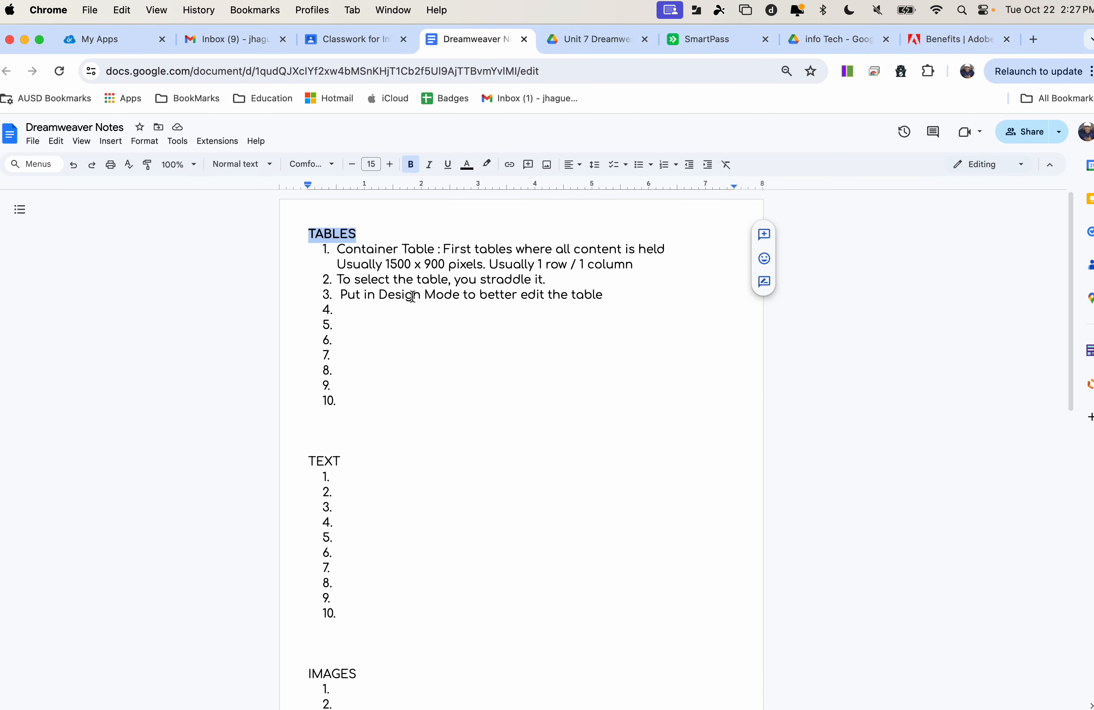
click(365, 309)
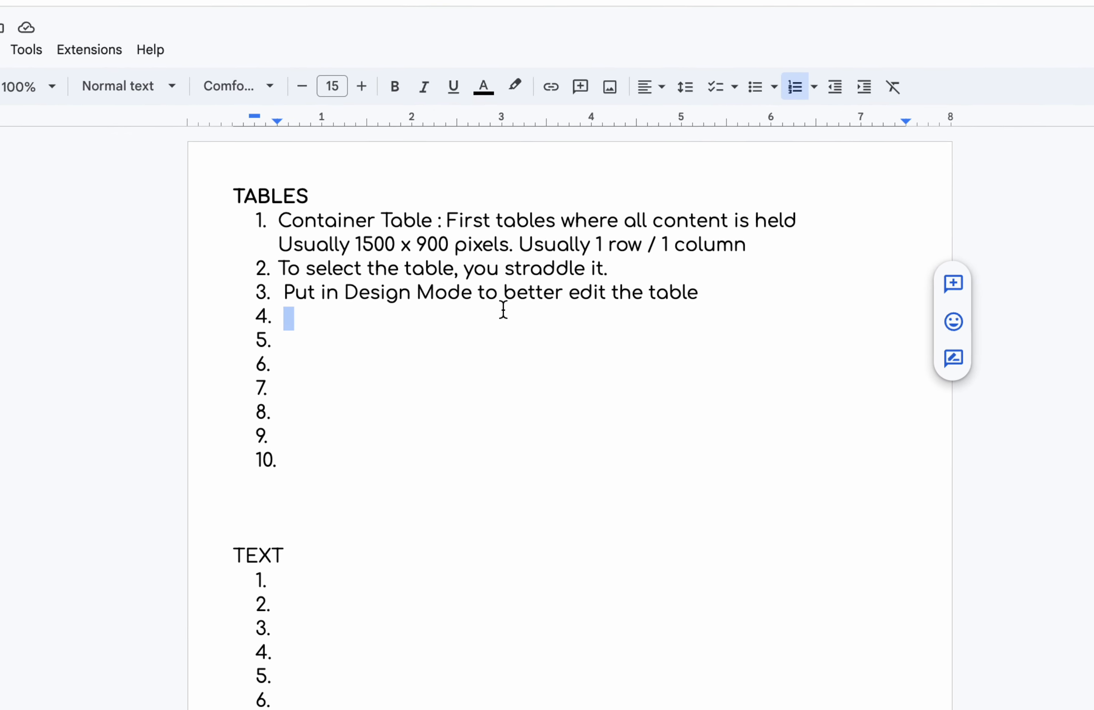
text(Can use the )
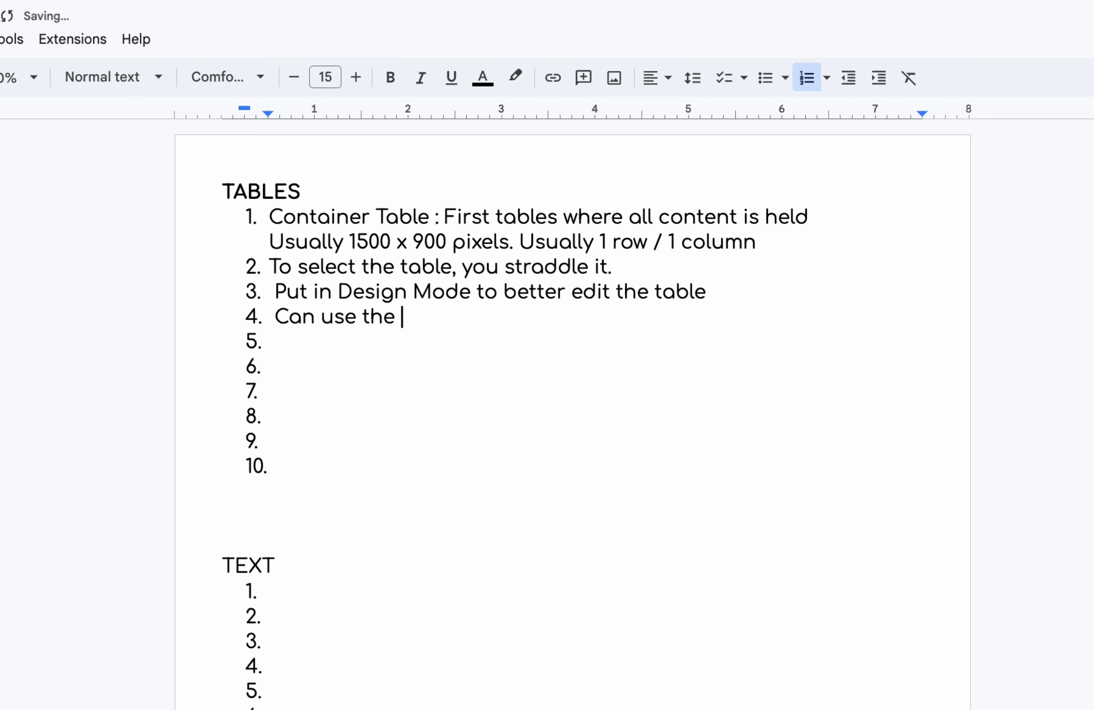
text(Code to change )
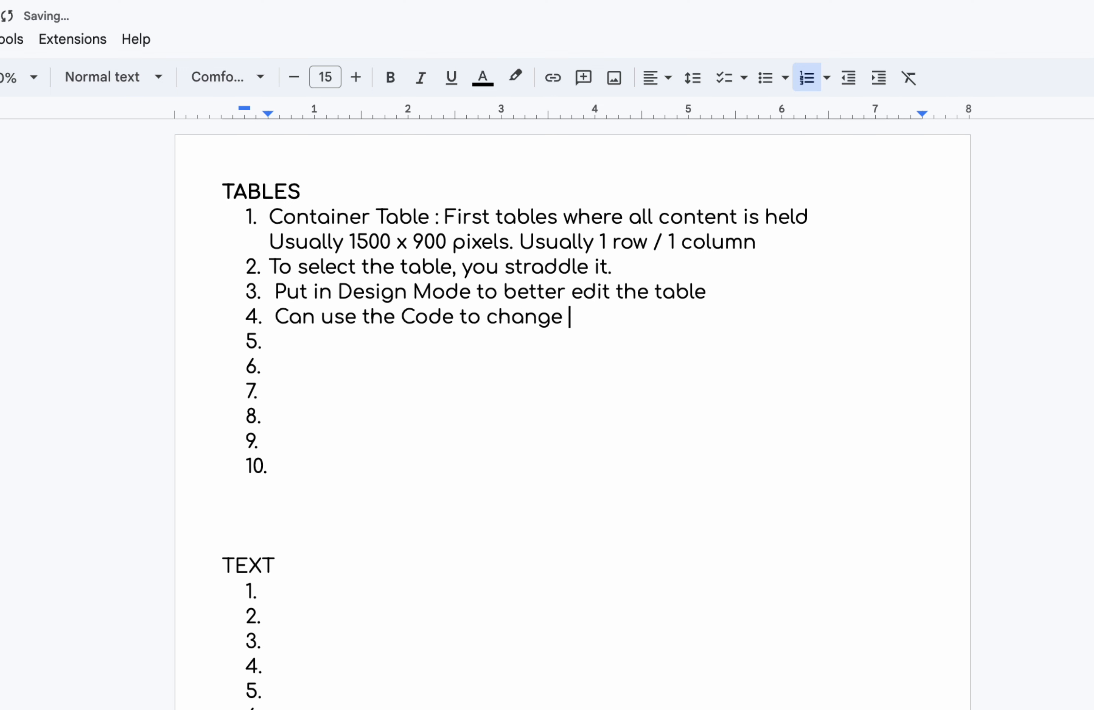
text(table)
click(460, 317)
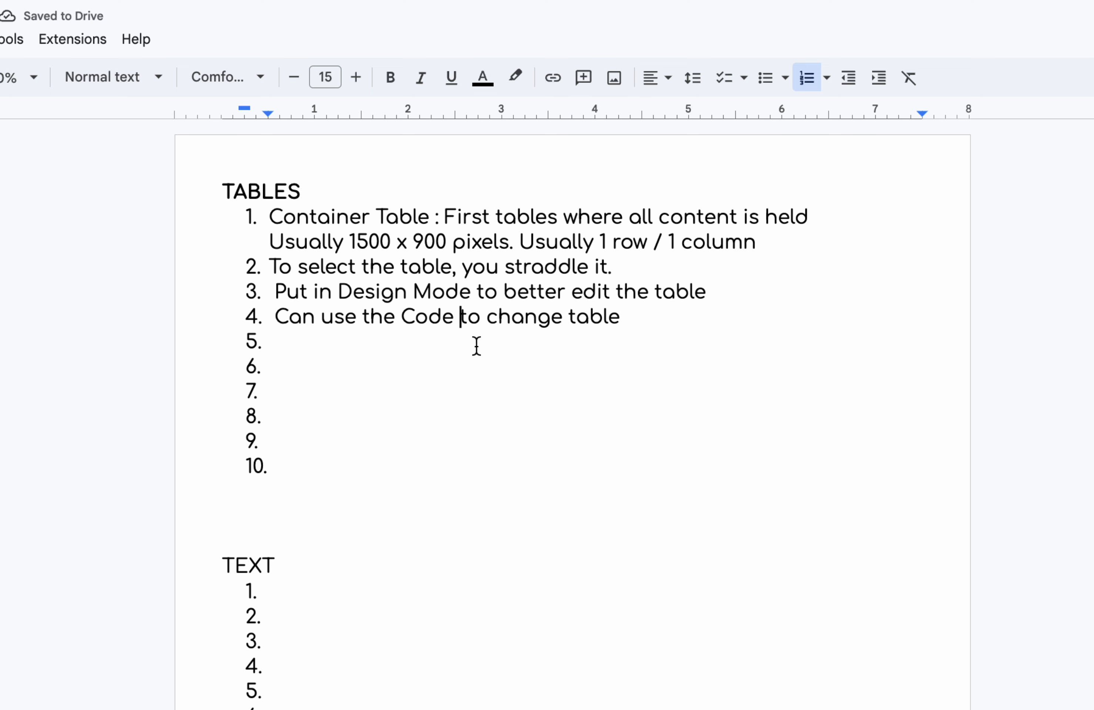
text(View)
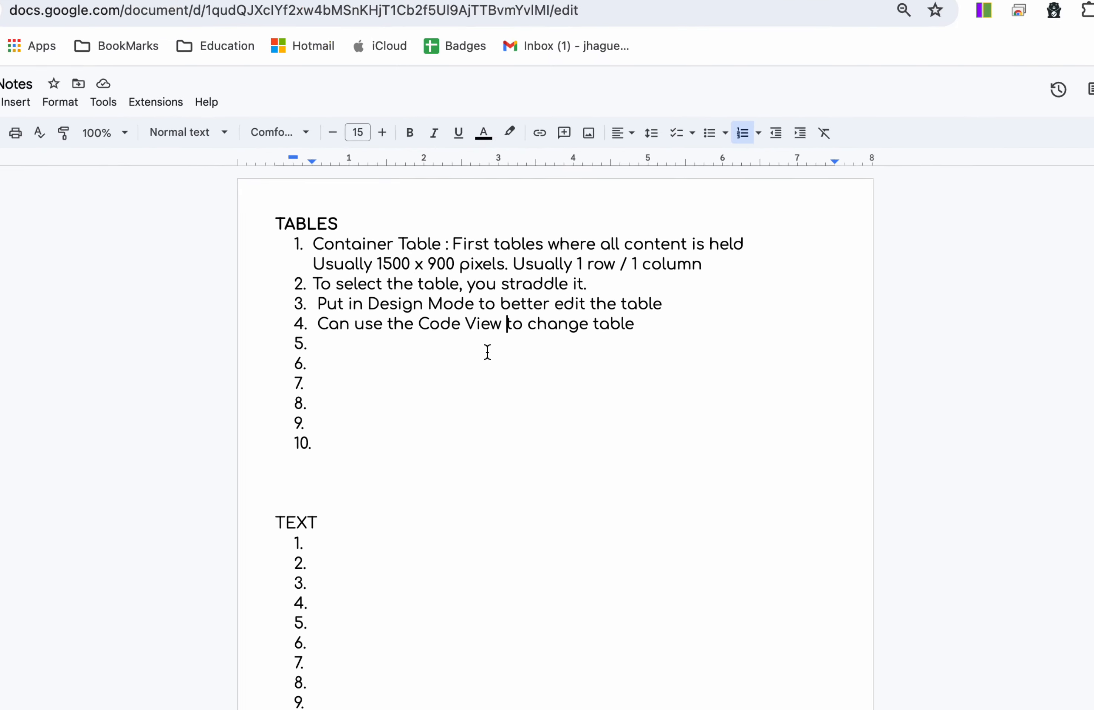
Switch back to Dreamweaver and stretch the table's height to about 578 pixels, enlarging the design view to make room
key(super+Tab)
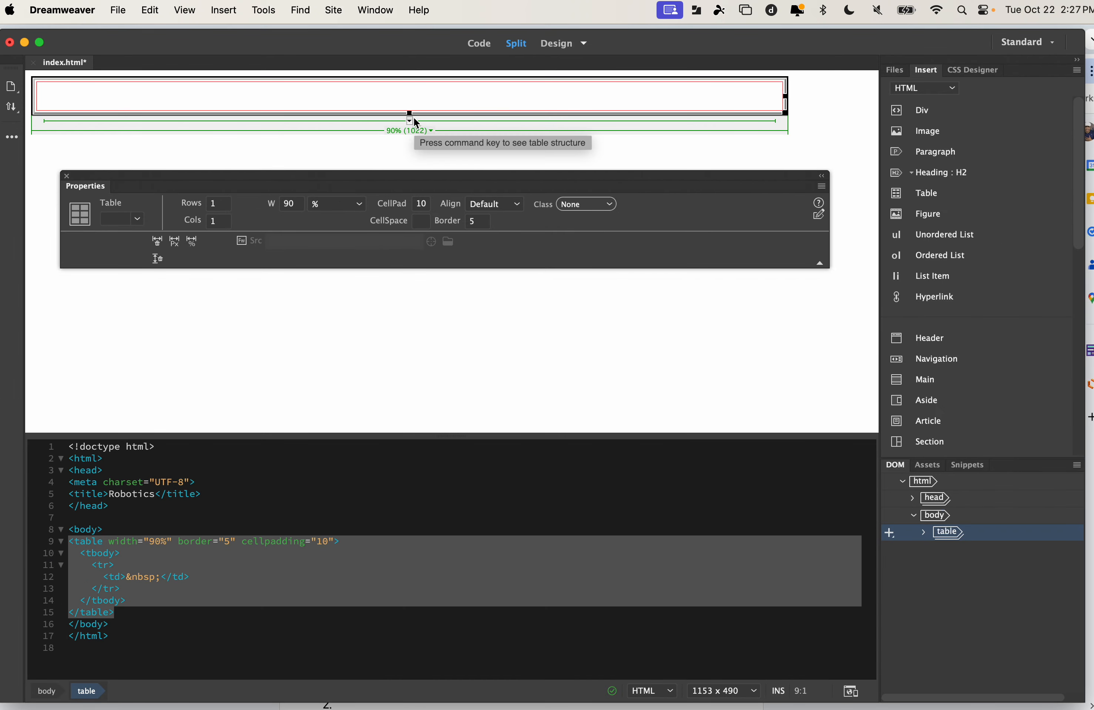
drag(416, 122, 440, 391)
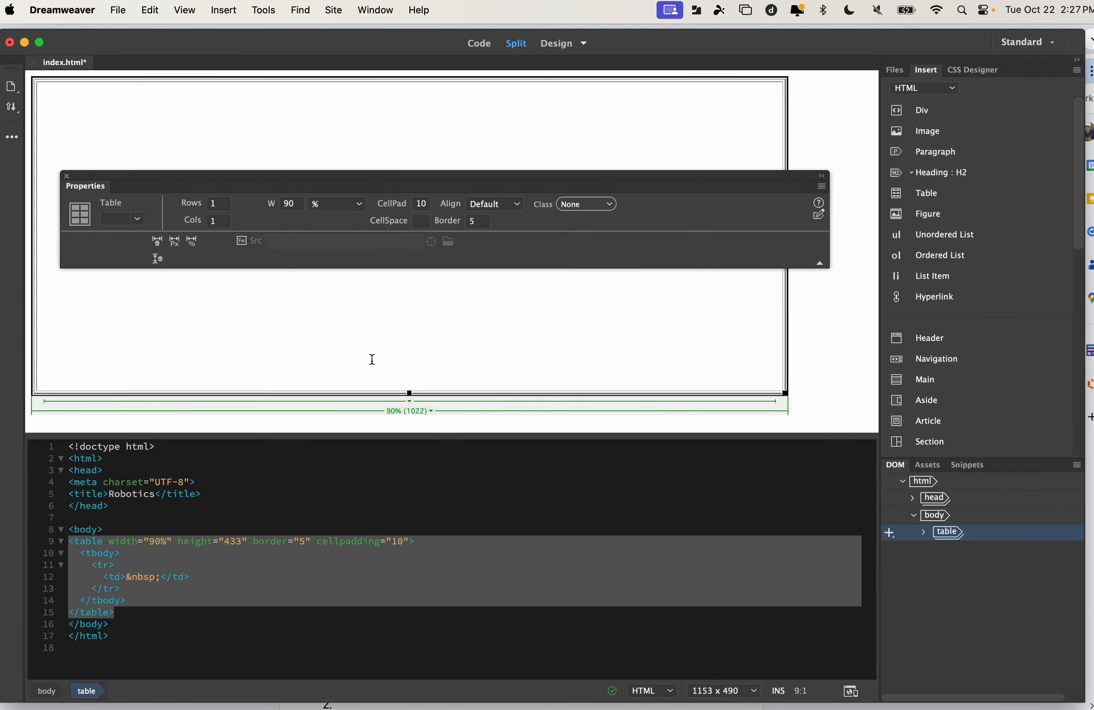
drag(279, 181, 466, 544)
drag(414, 433, 414, 539)
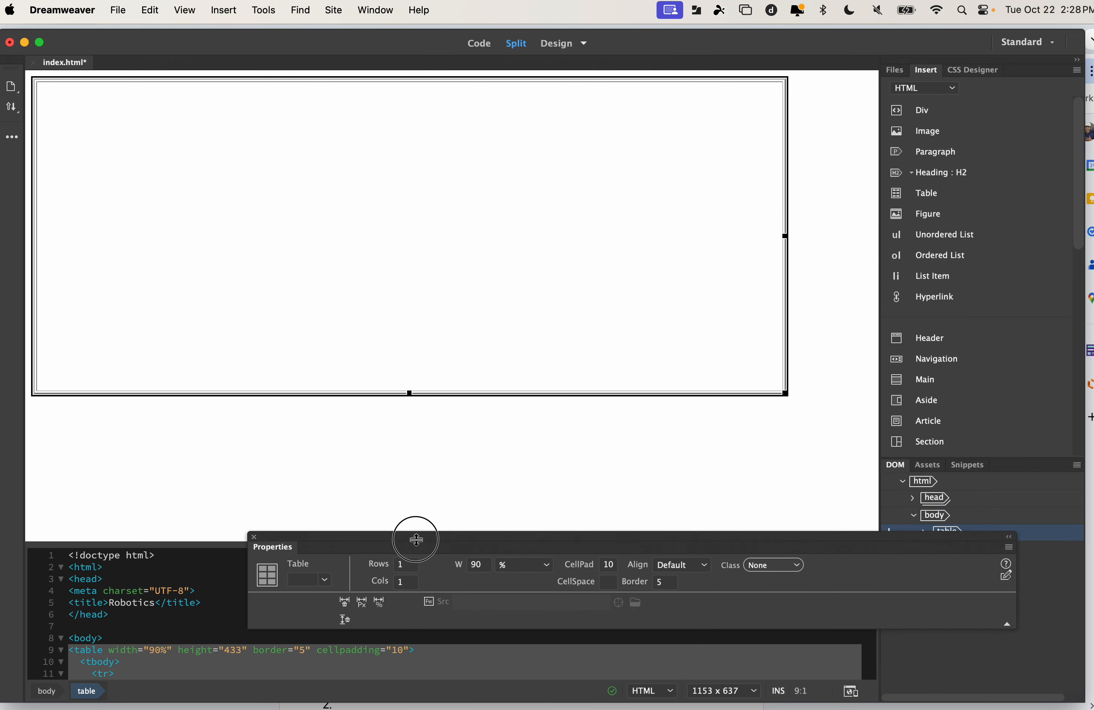
drag(408, 393, 401, 489)
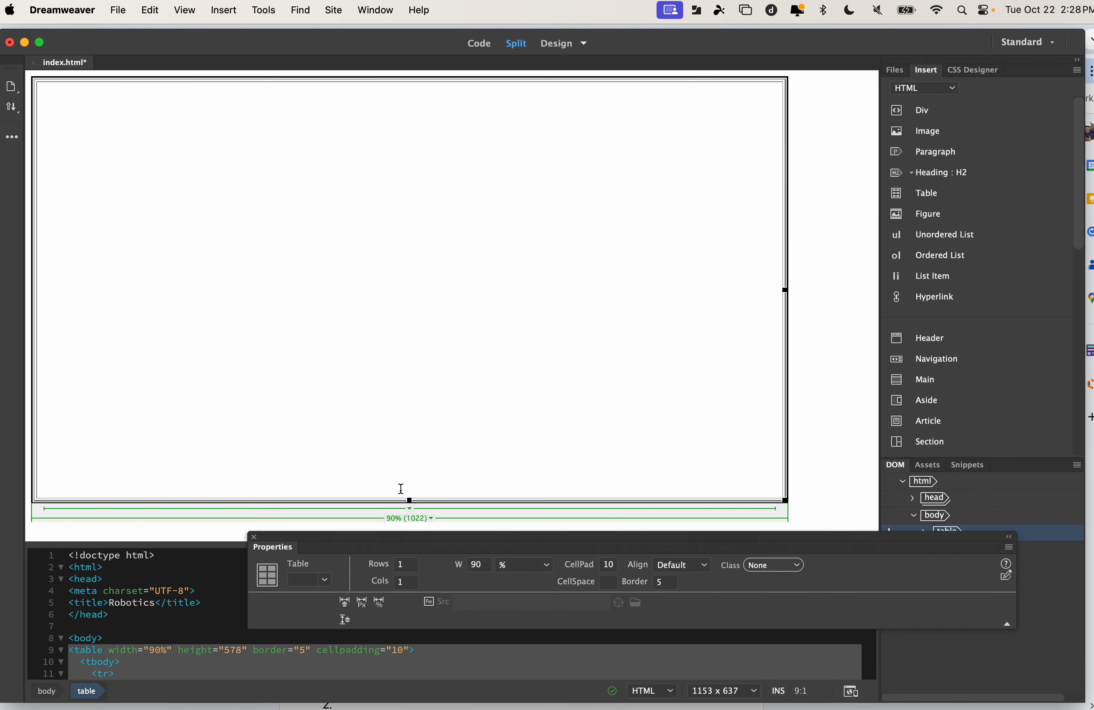
Place the cursor in the table cell and compare its HTML and CSS properties
click(162, 195)
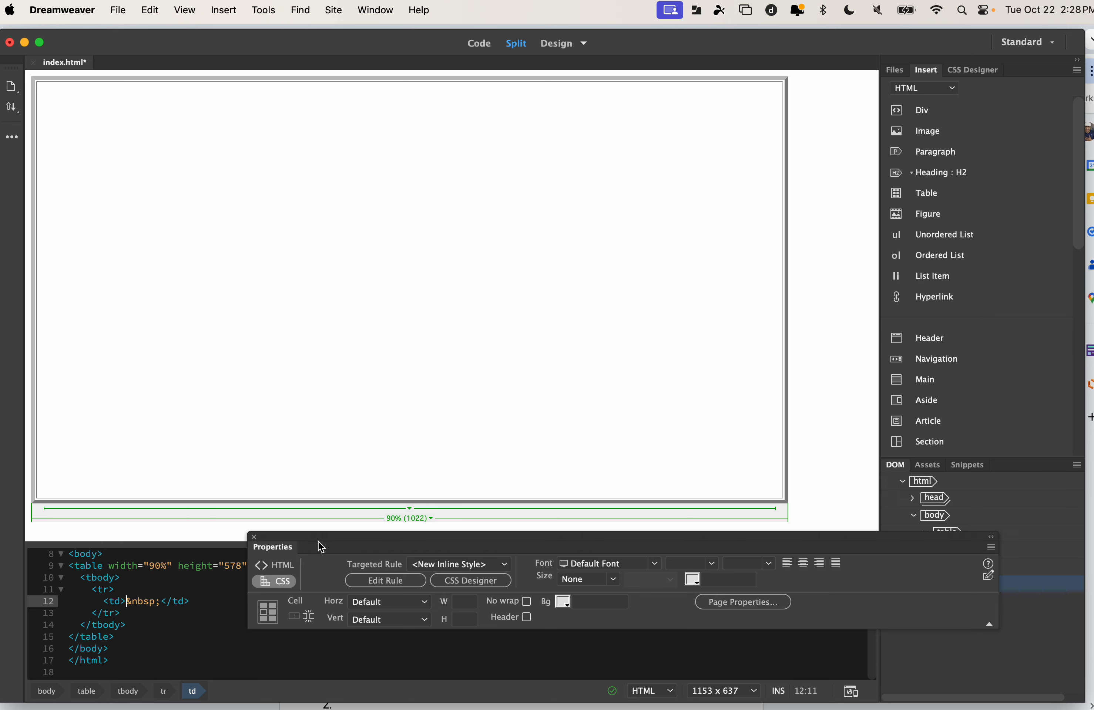
drag(313, 536, 204, 149)
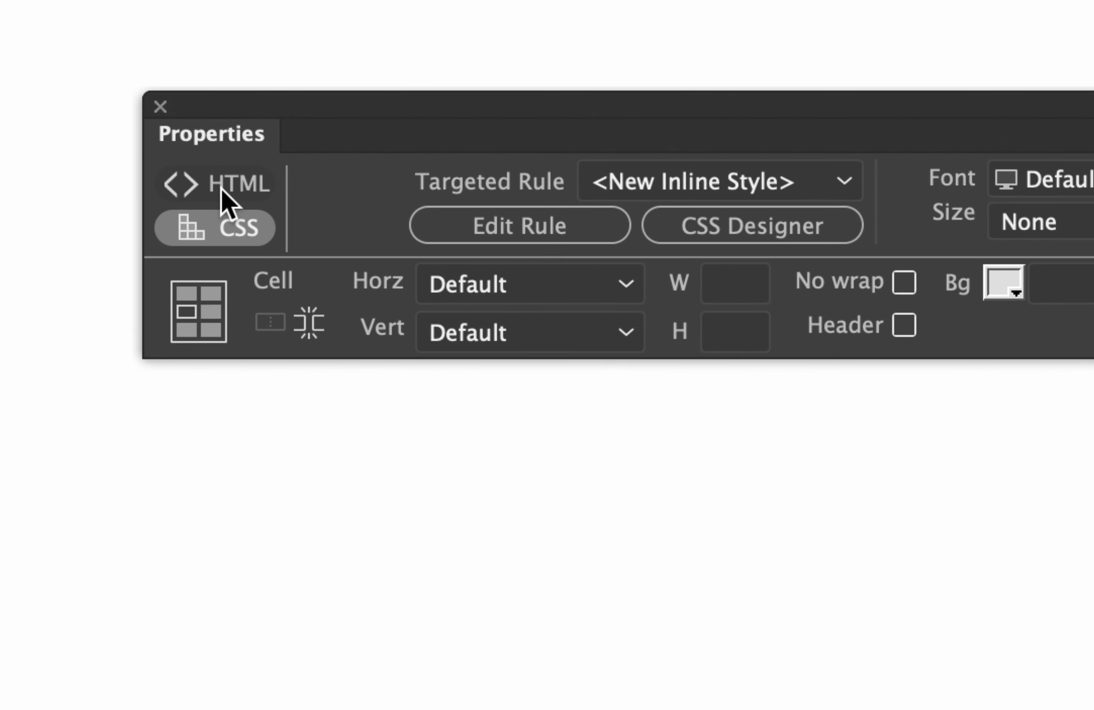
click(221, 188)
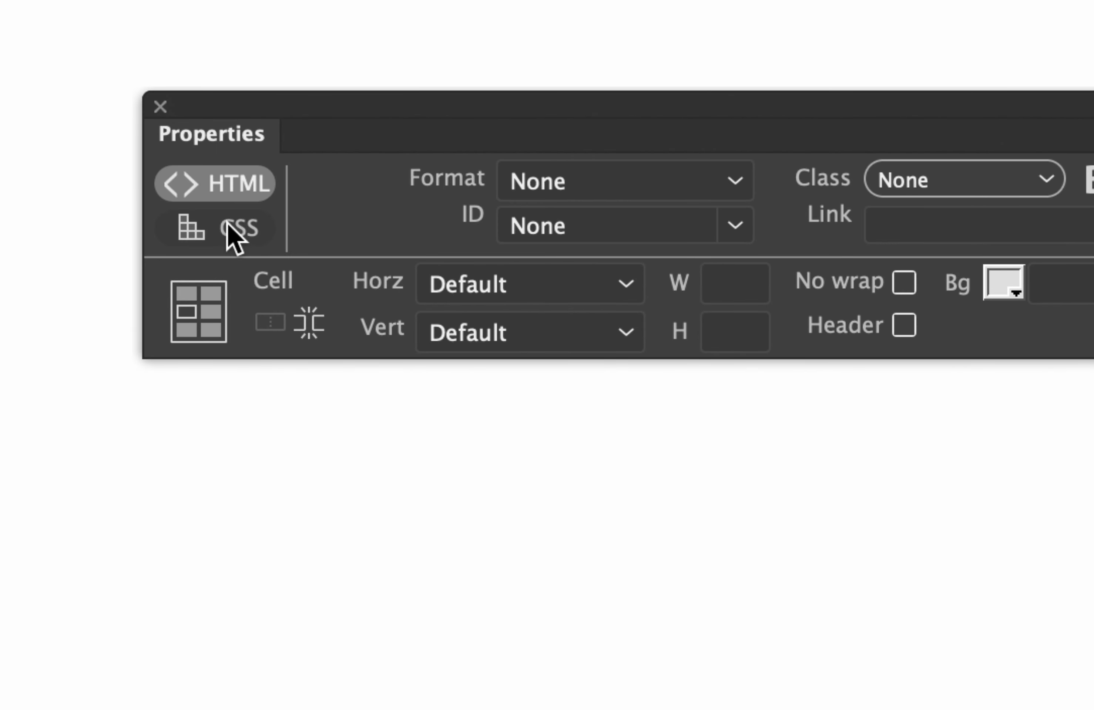
click(226, 223)
click(225, 188)
click(227, 221)
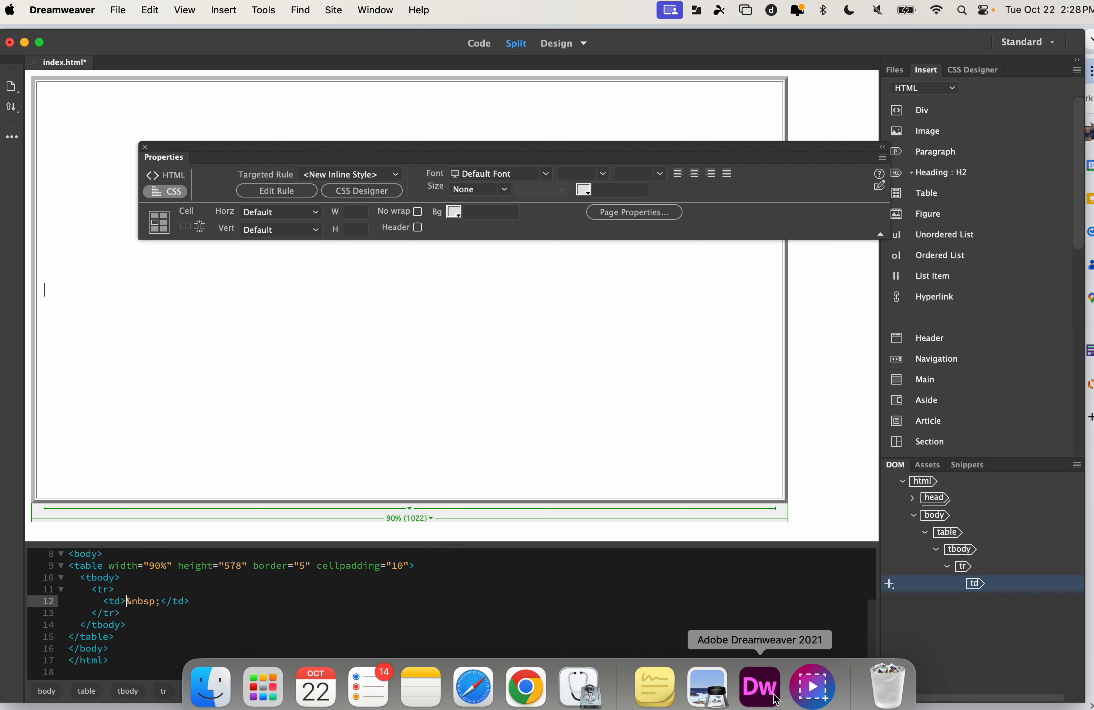
right_click(829, 694)
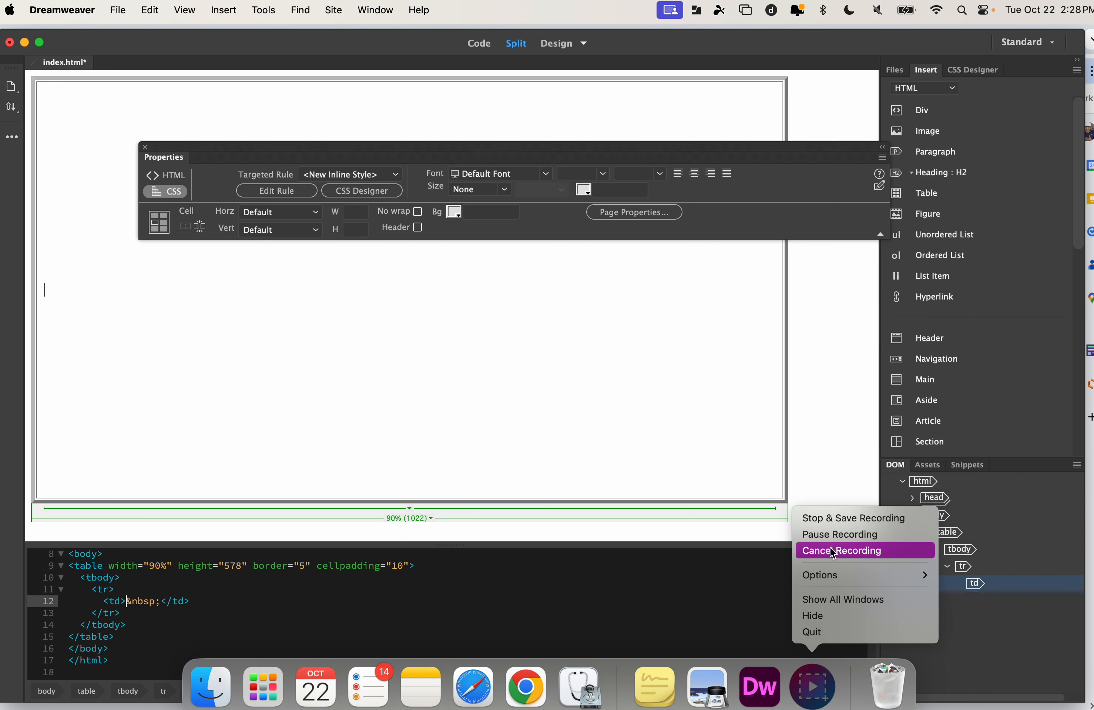
click(290, 266)
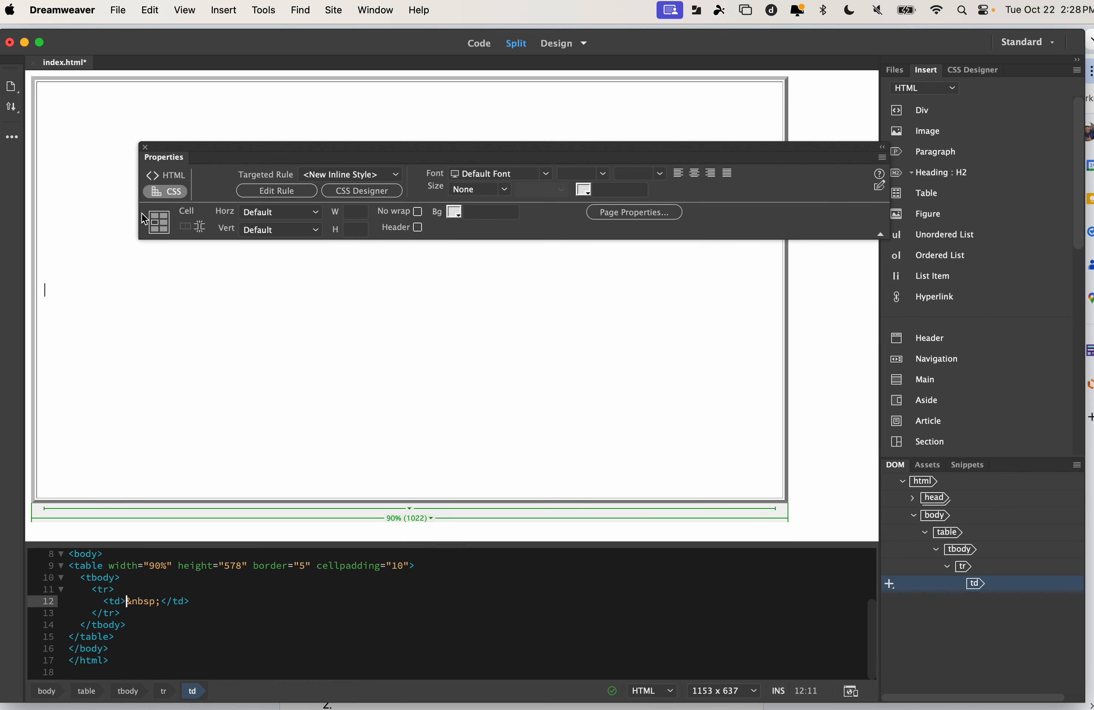
Set the table cell's vertical alignment to Top in its HTML properties
click(85, 200)
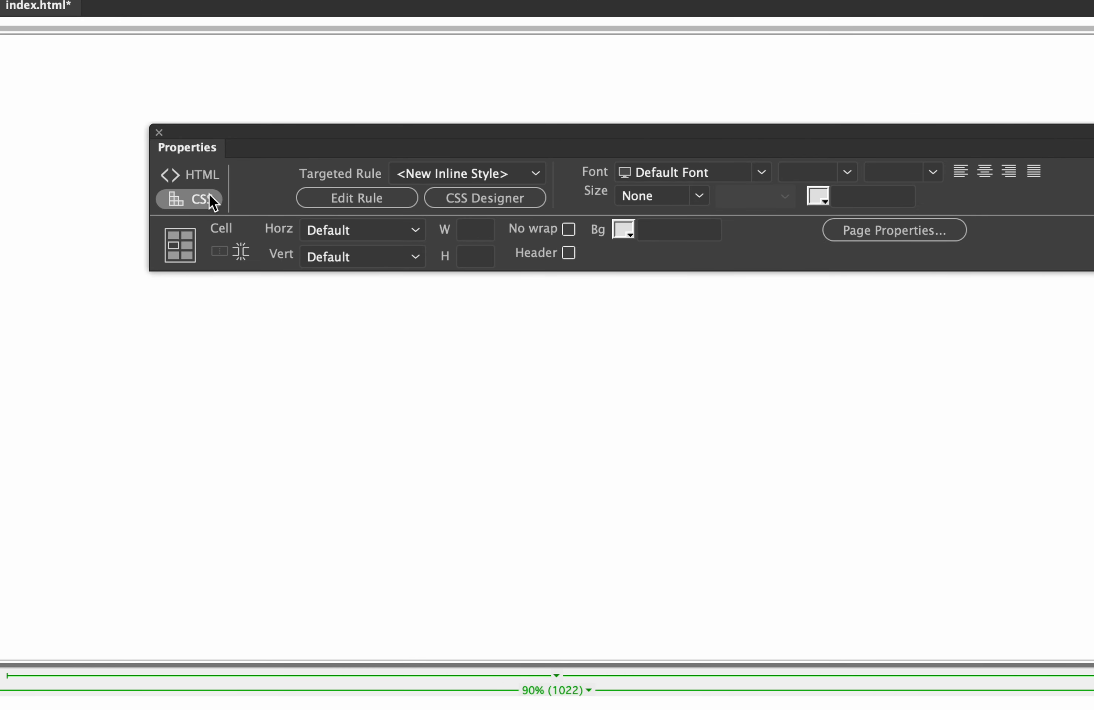
click(202, 176)
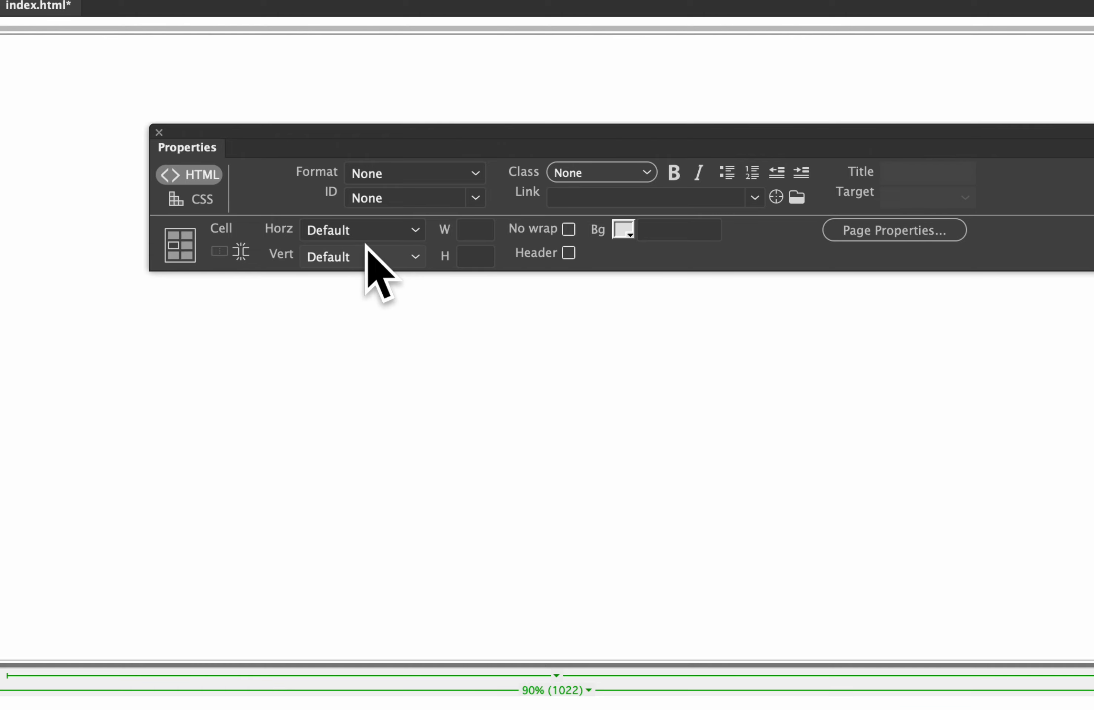
click(420, 237)
click(419, 237)
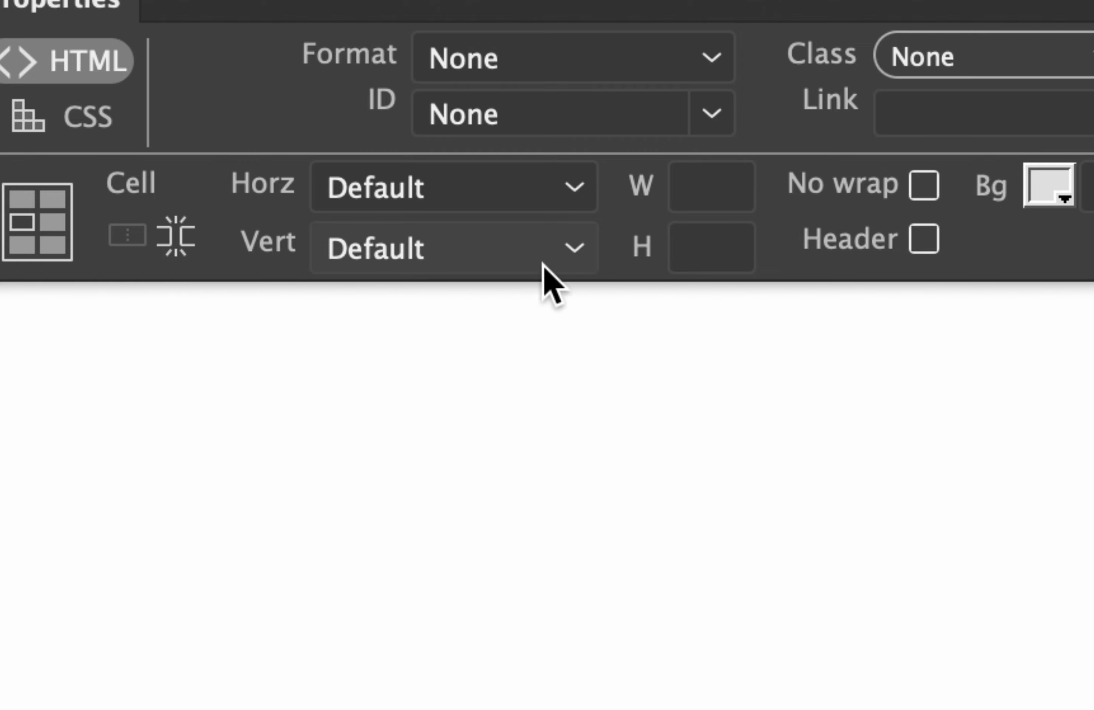
click(576, 249)
click(444, 314)
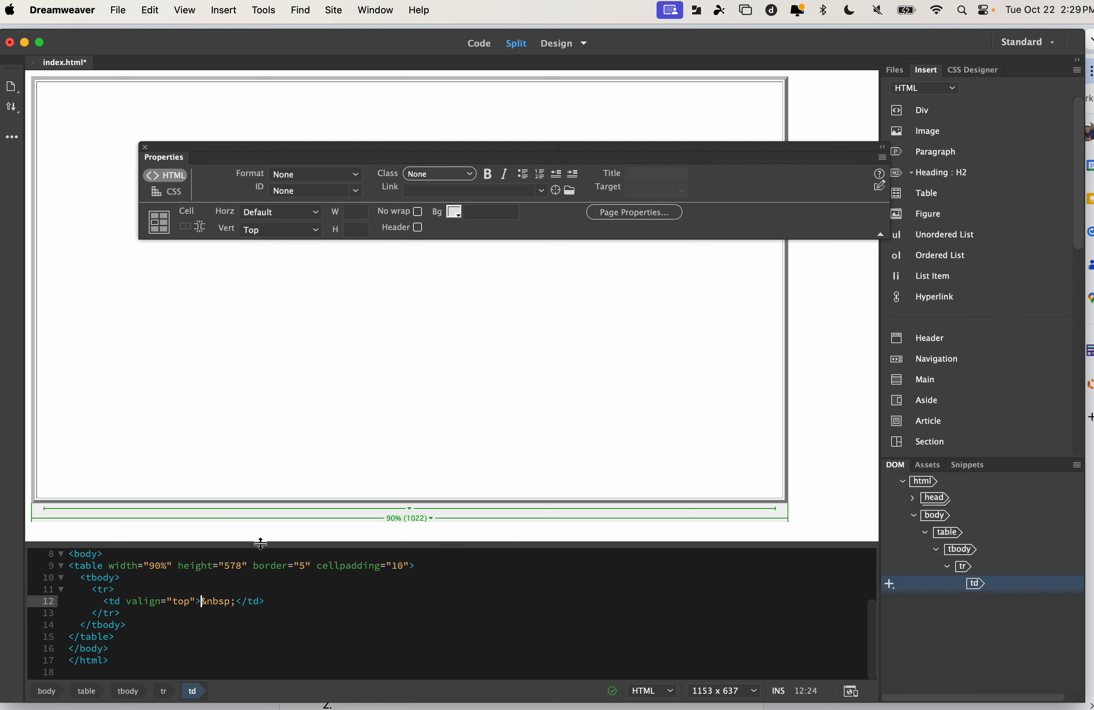
Enlarge the code view, examine the cell's valign attribute, and return the cursor to the cell in the design view
drag(261, 544, 251, 450)
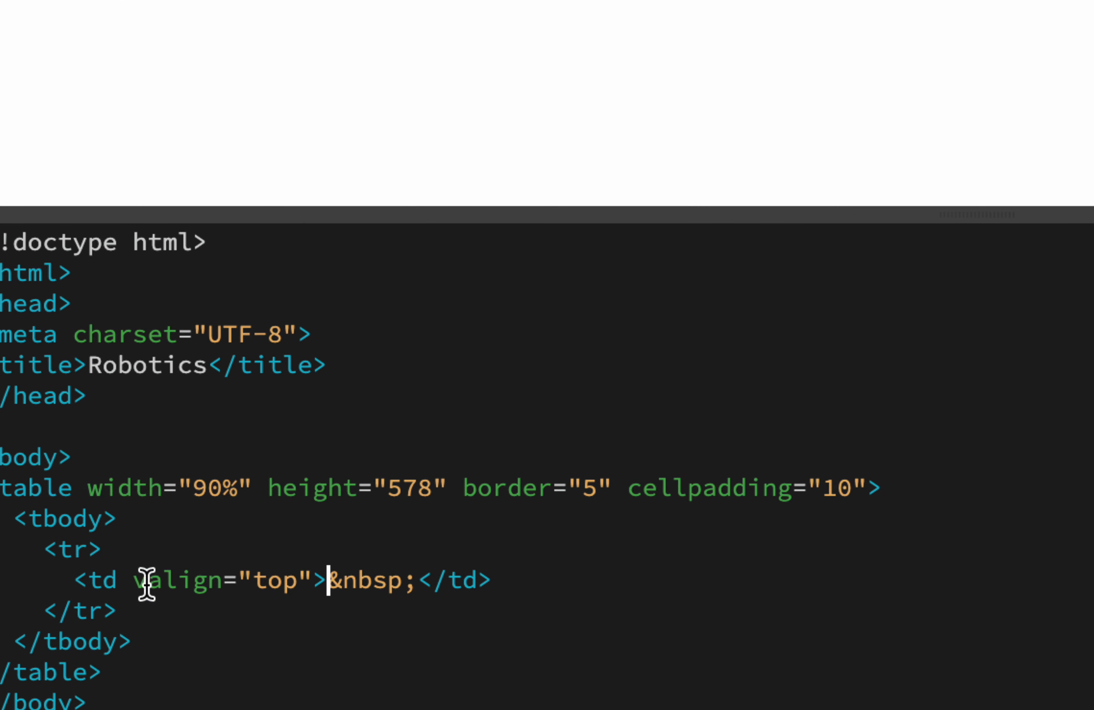
drag(133, 582, 313, 583)
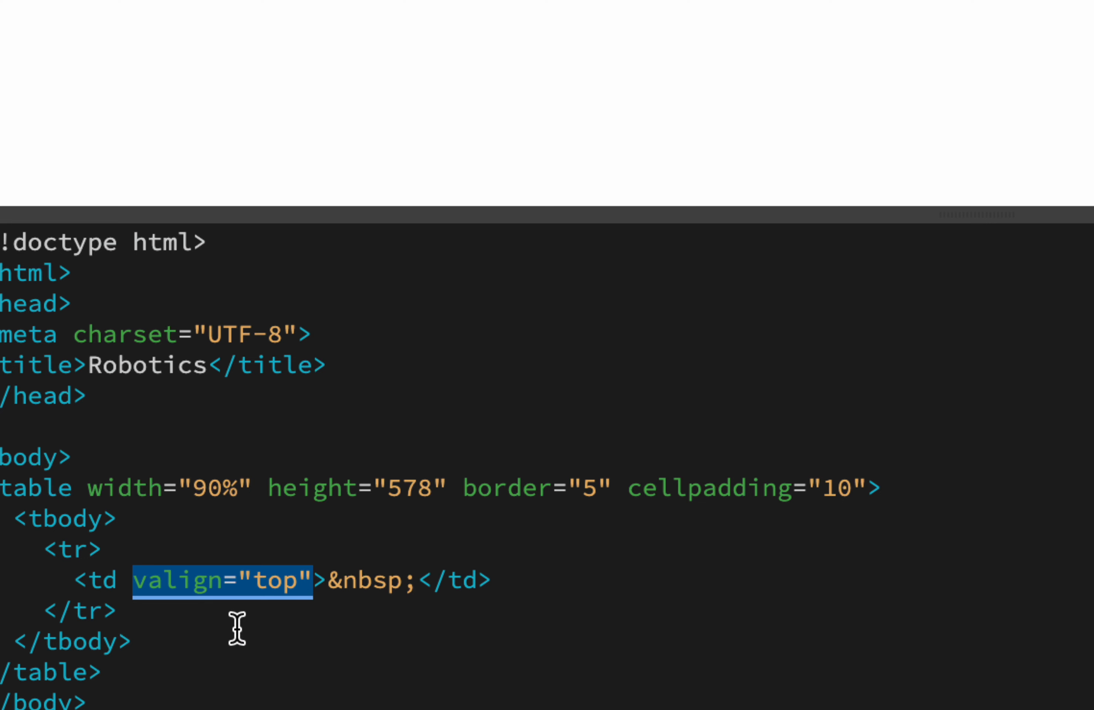
click(157, 585)
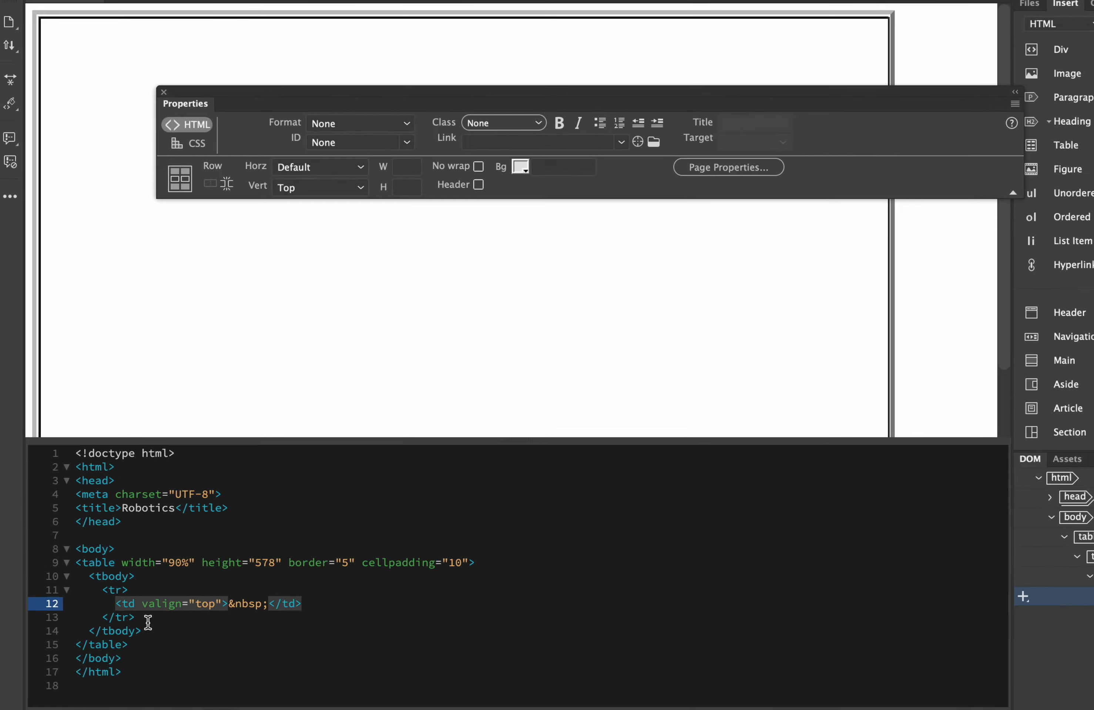
click(131, 13)
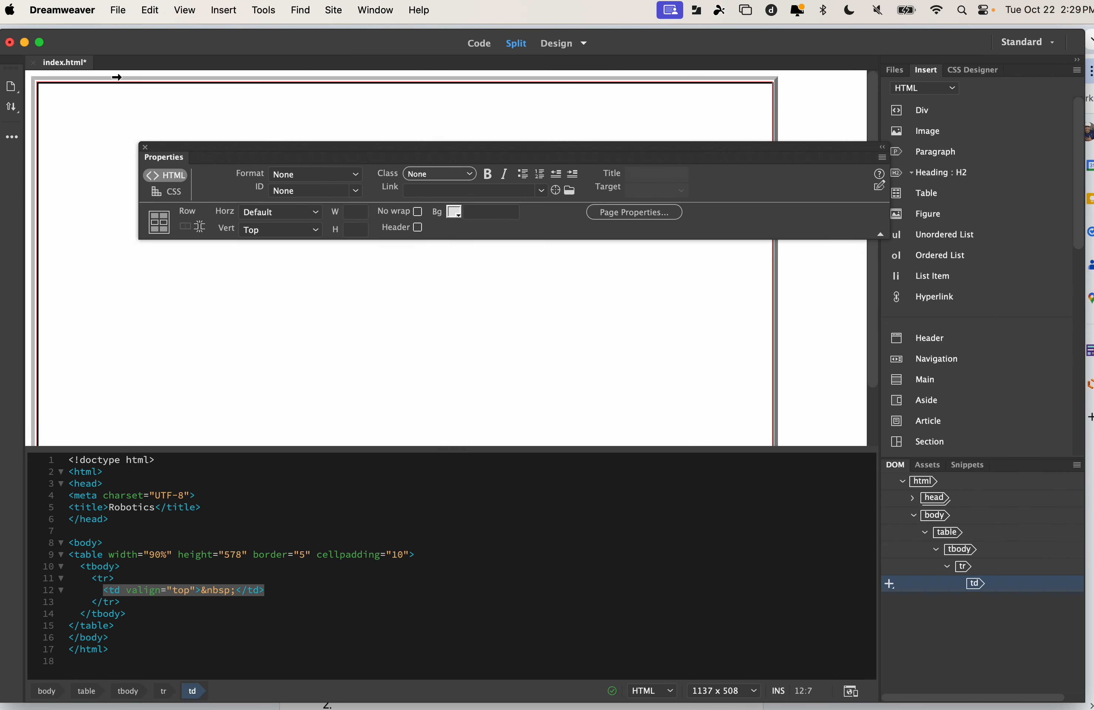
scroll(220, 311, down, 1)
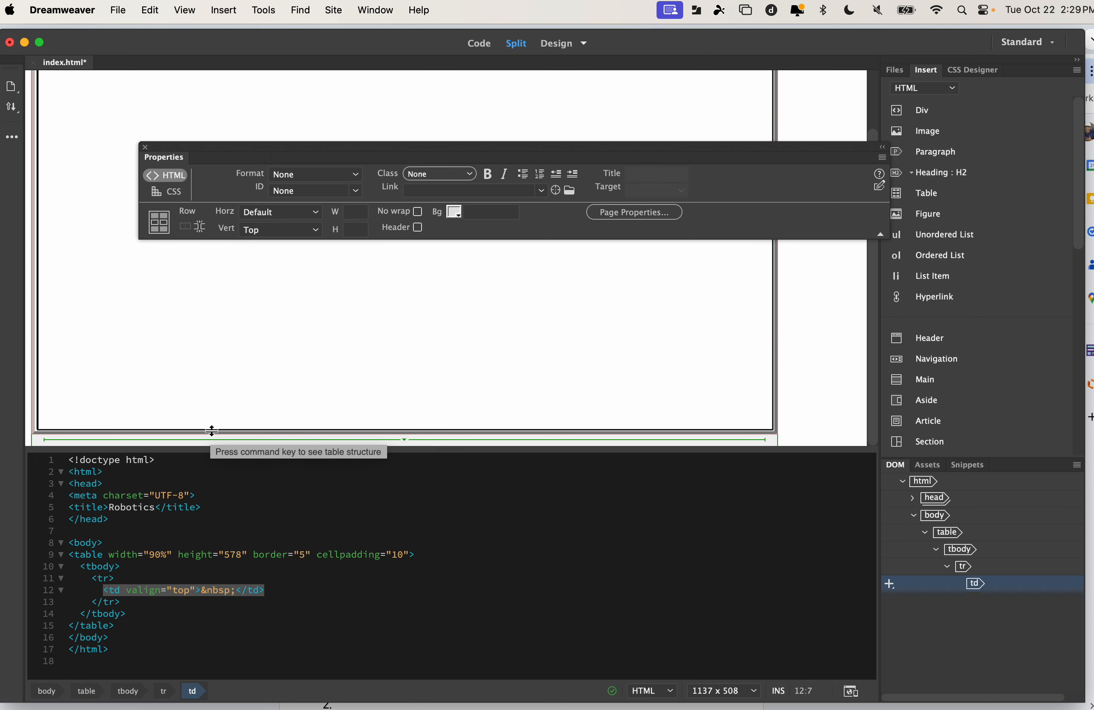
click(122, 348)
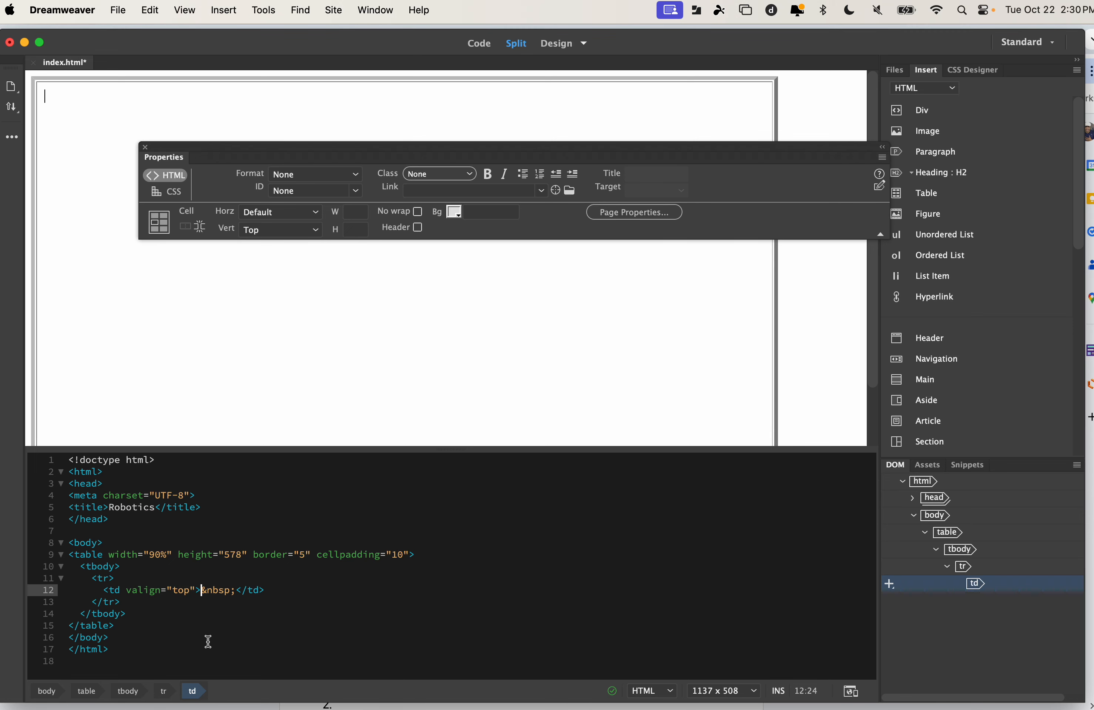
Switch to Google Chrome and close the Adobe Benefits page
key(super+Tab)
key(super+Tab)
key(super+Tab)
key(super+Tab)
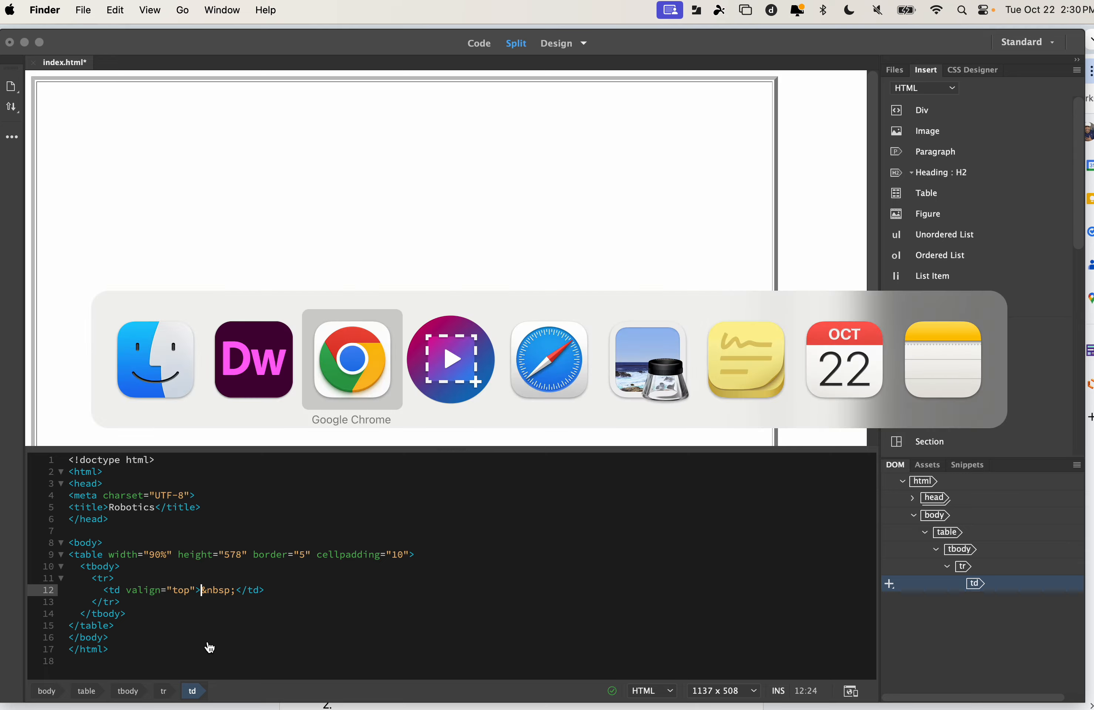
click(918, 39)
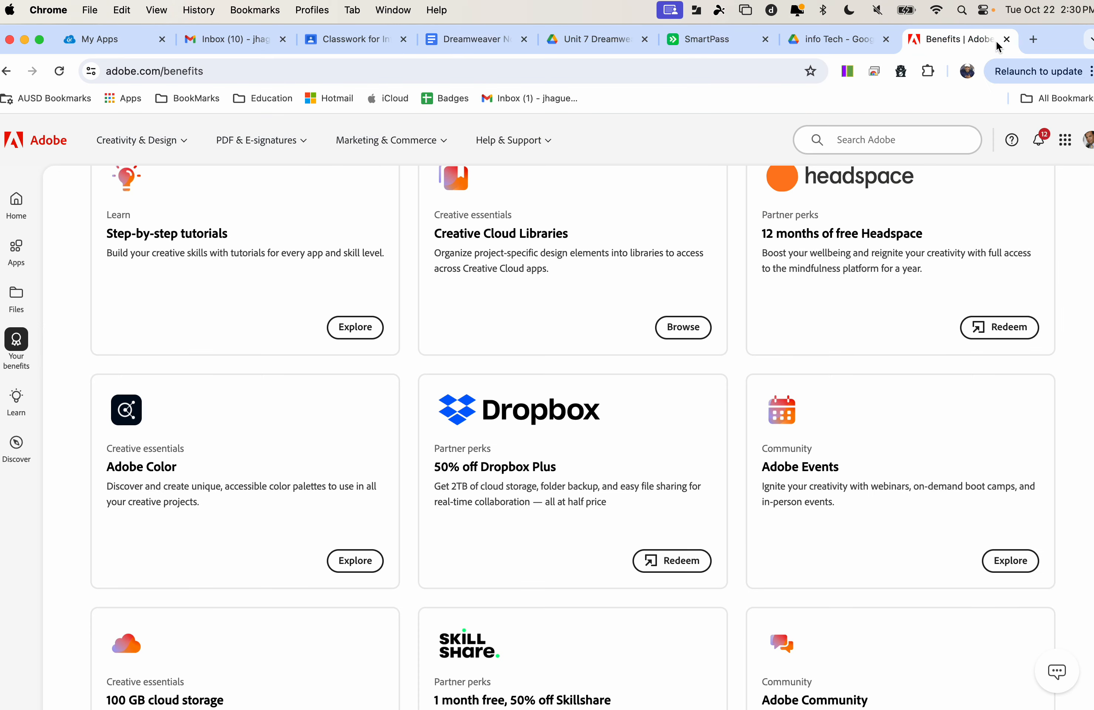
click(1007, 40)
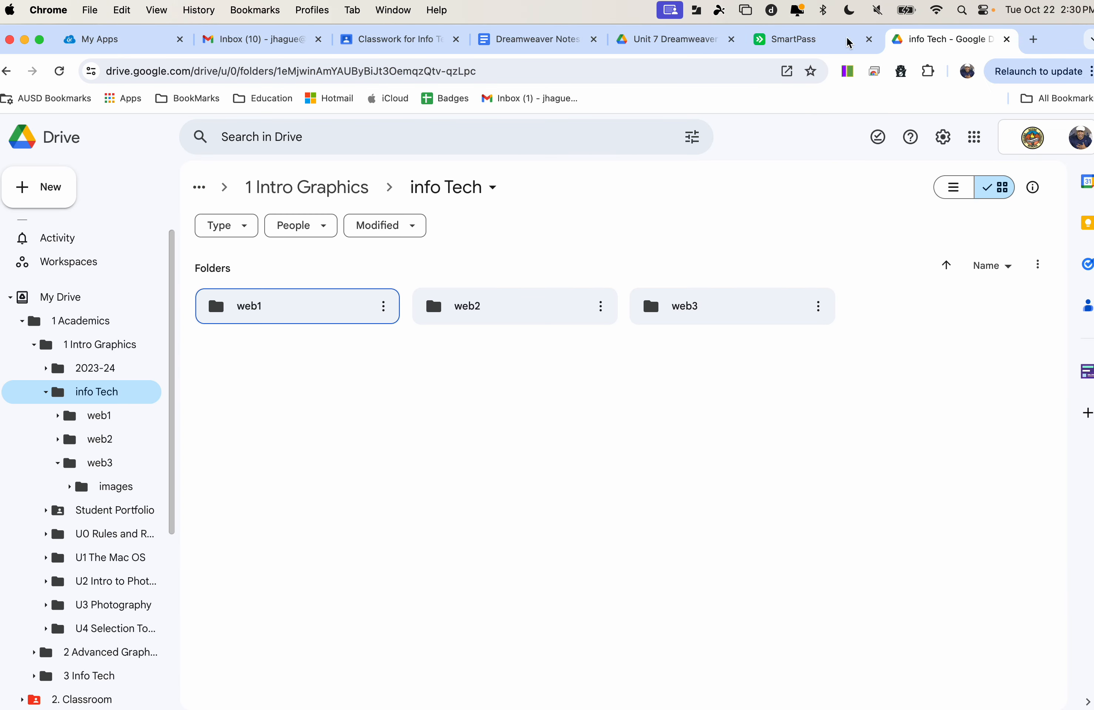
Close the Unit 7 Dreamweaver folder page in Google Drive and bring up the Gmail inbox
click(834, 41)
click(707, 43)
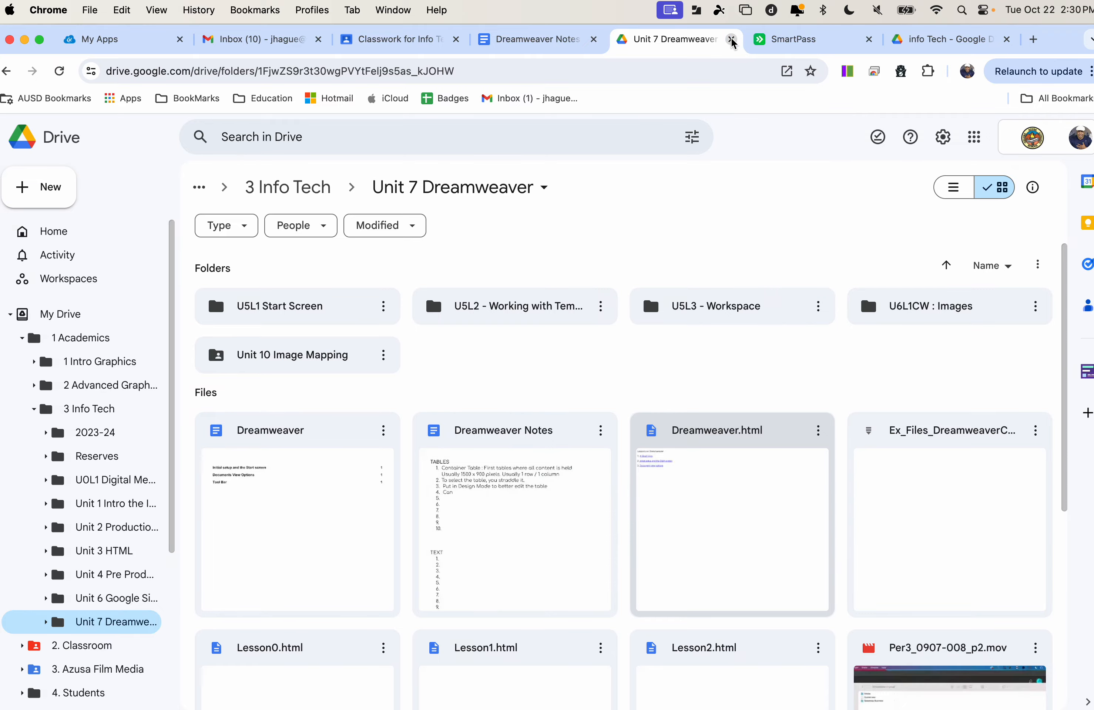
key(super+w)
click(270, 40)
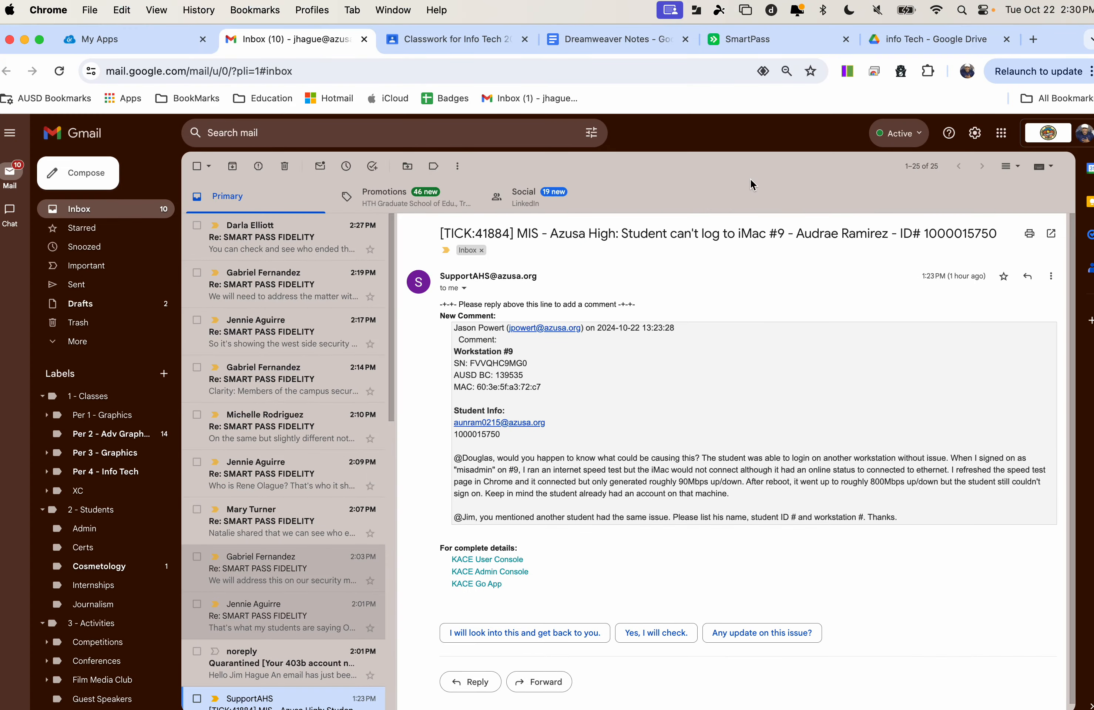
Search the web for "robotics, wiki" in a new tab, and open and skim the Wikipedia article on Robotics
key(super+t)
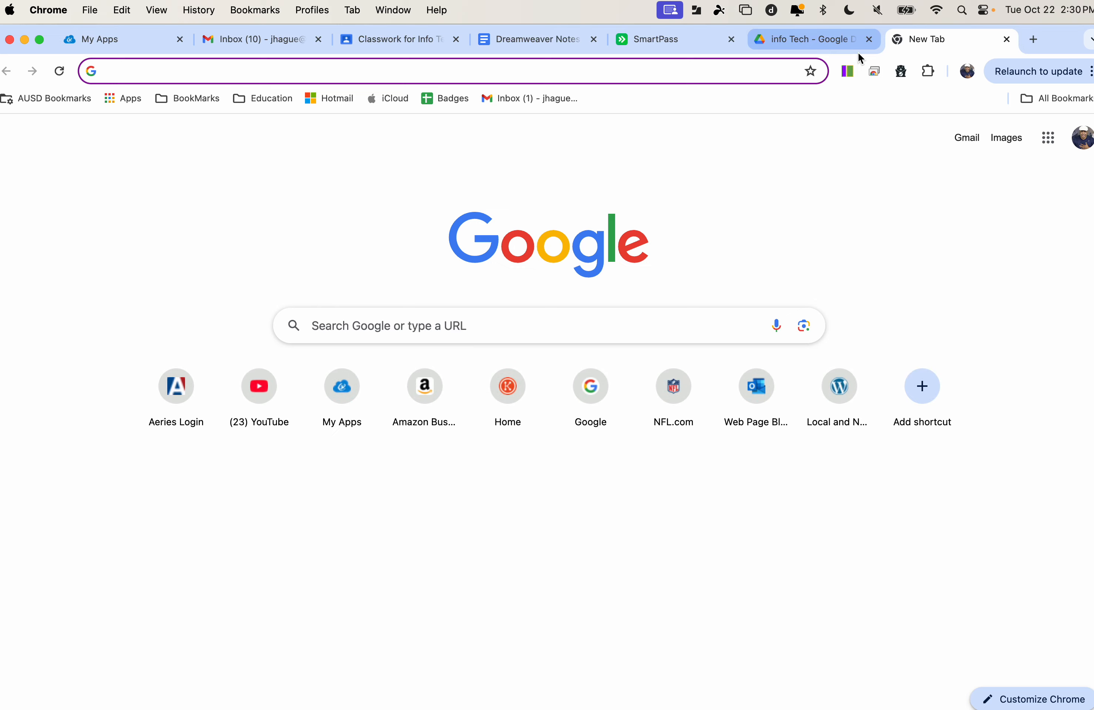
text(i)
key(BackSpace)
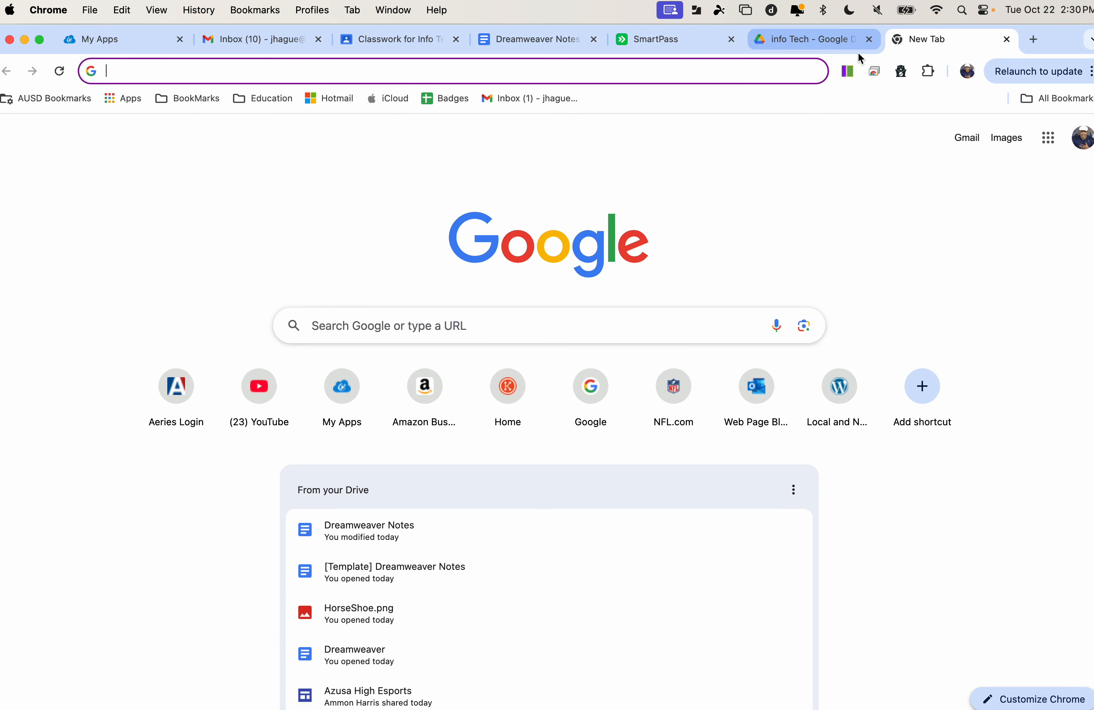
text(robotics, wi)
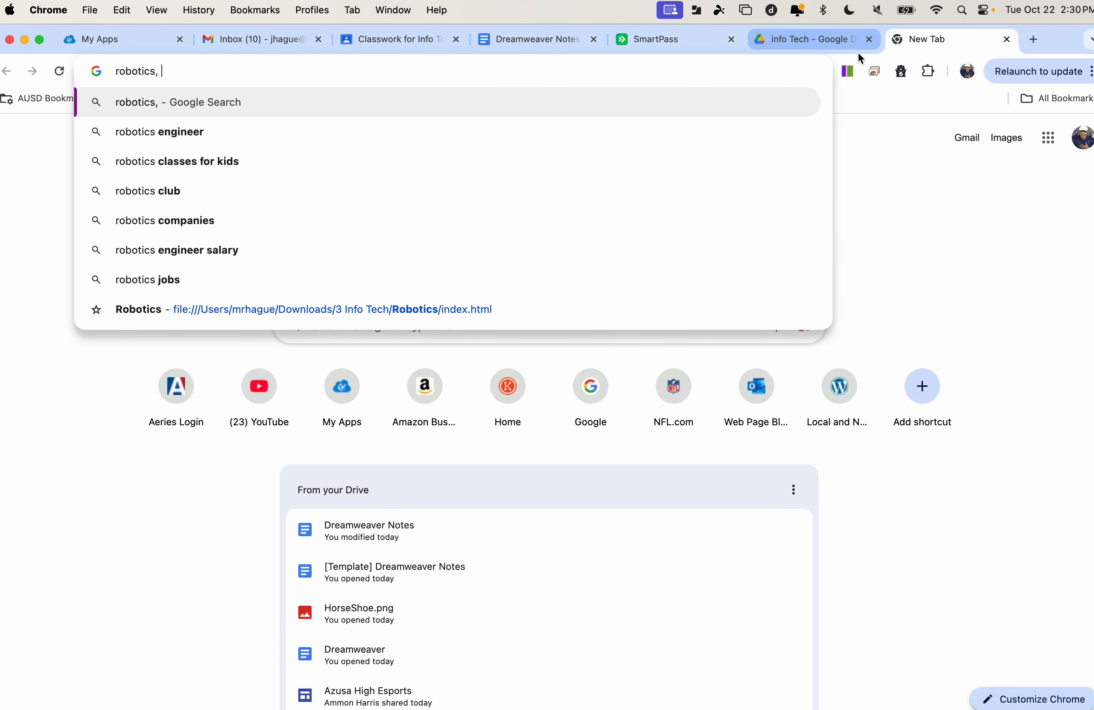
text(ki)
key(Return)
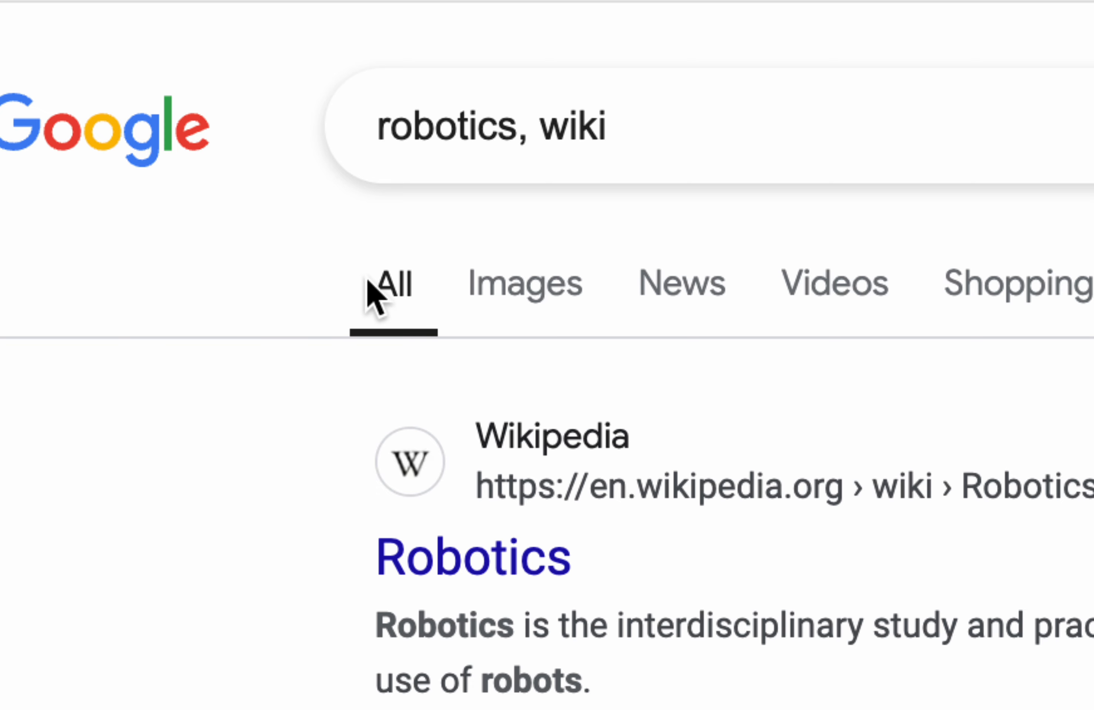
click(536, 571)
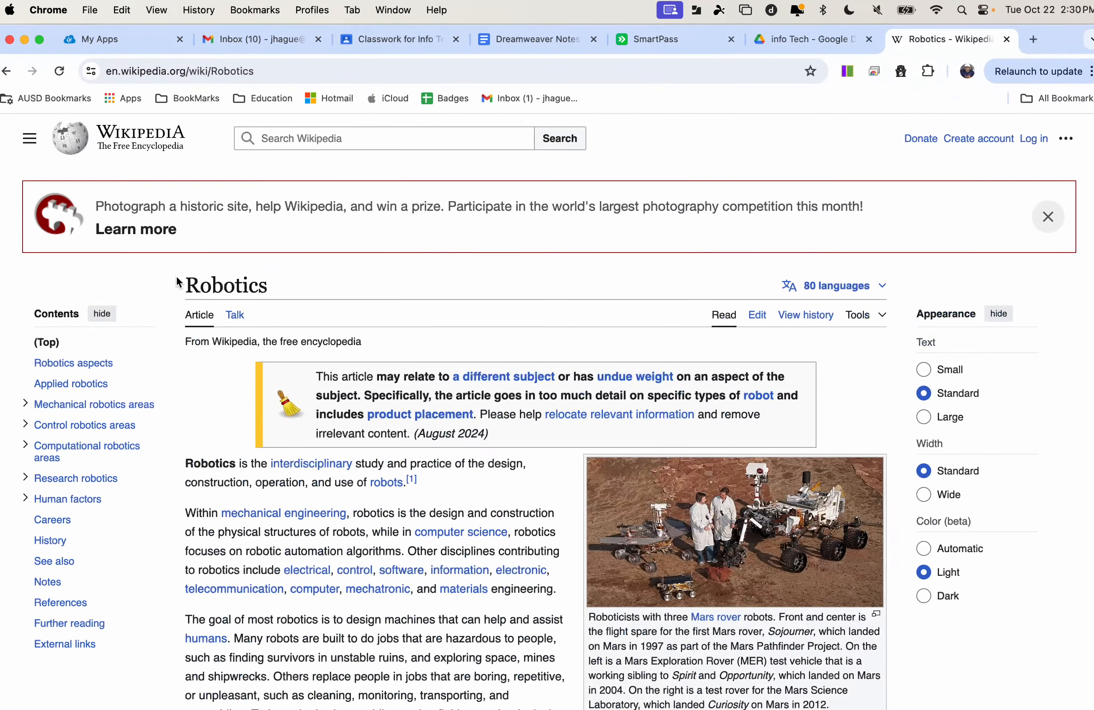
scroll(323, 323, down, 3)
scroll(576, 374, down, 10)
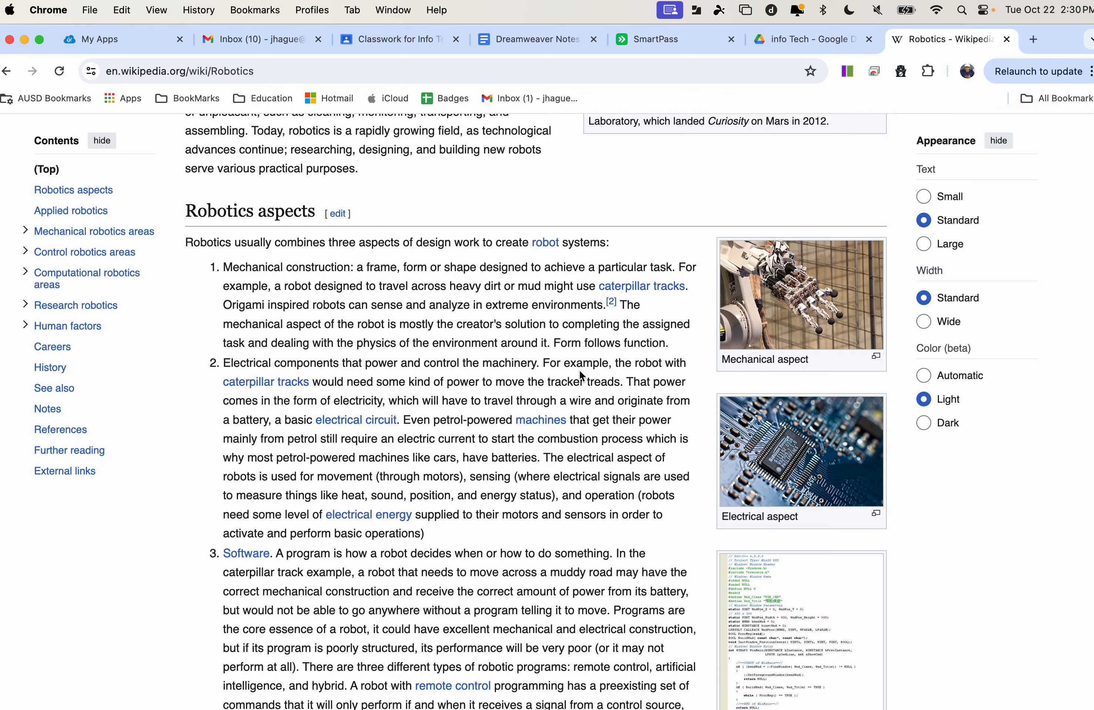
scroll(579, 370, down, 11)
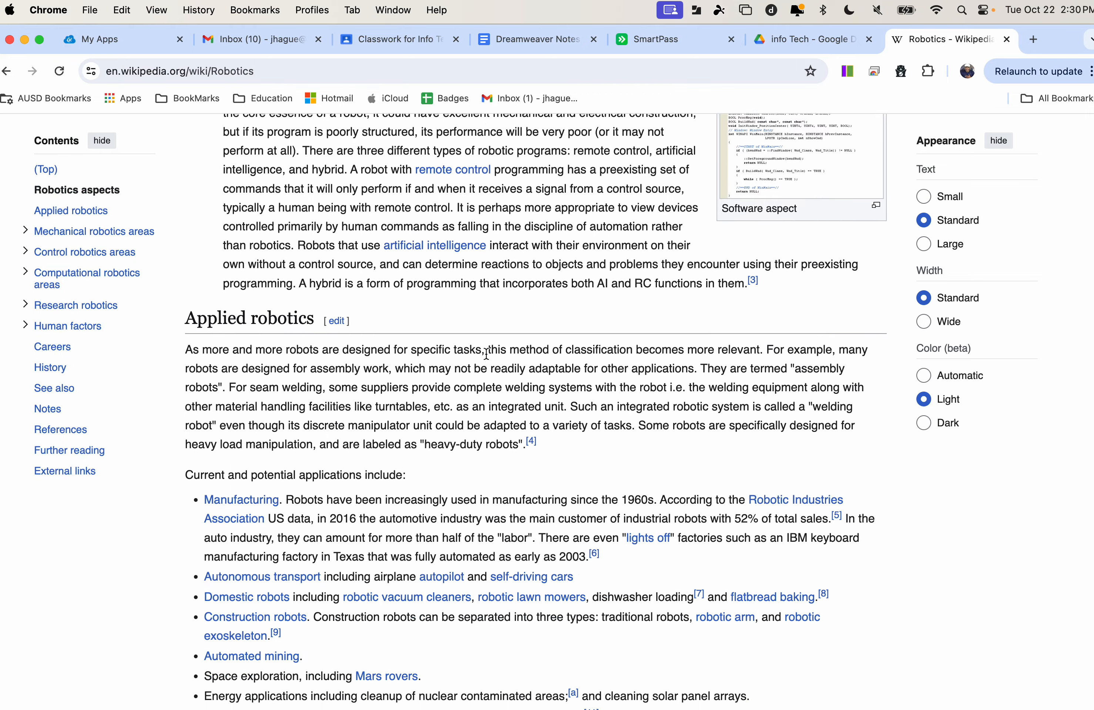
scroll(486, 354, down, 11)
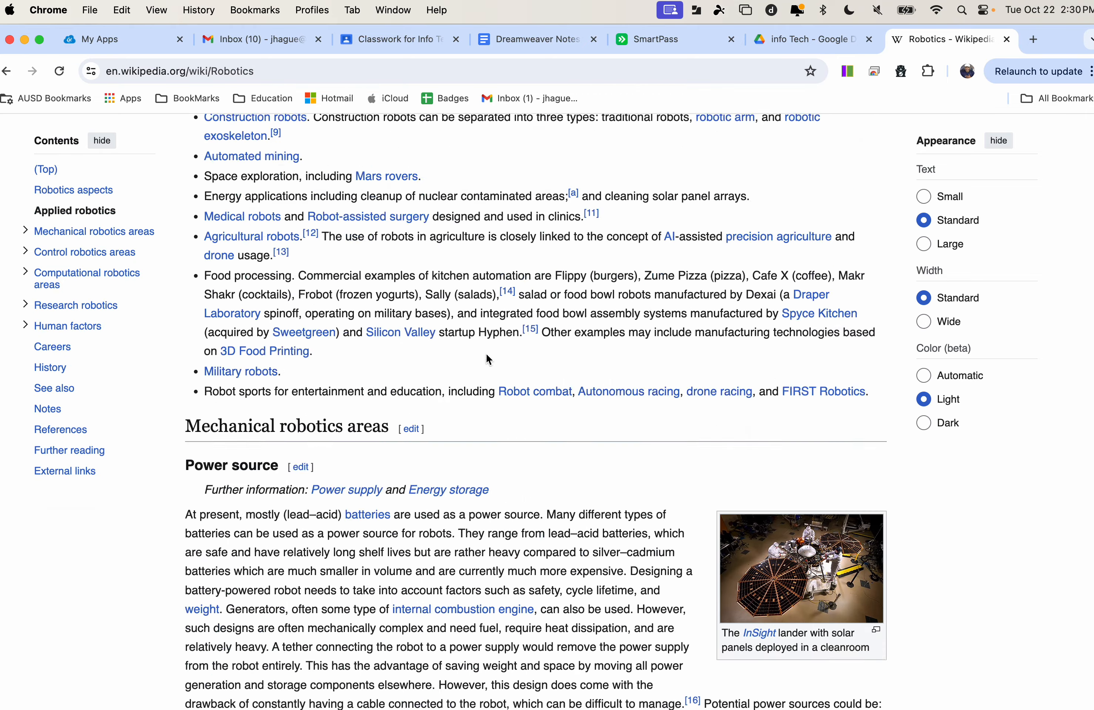
key(Home)
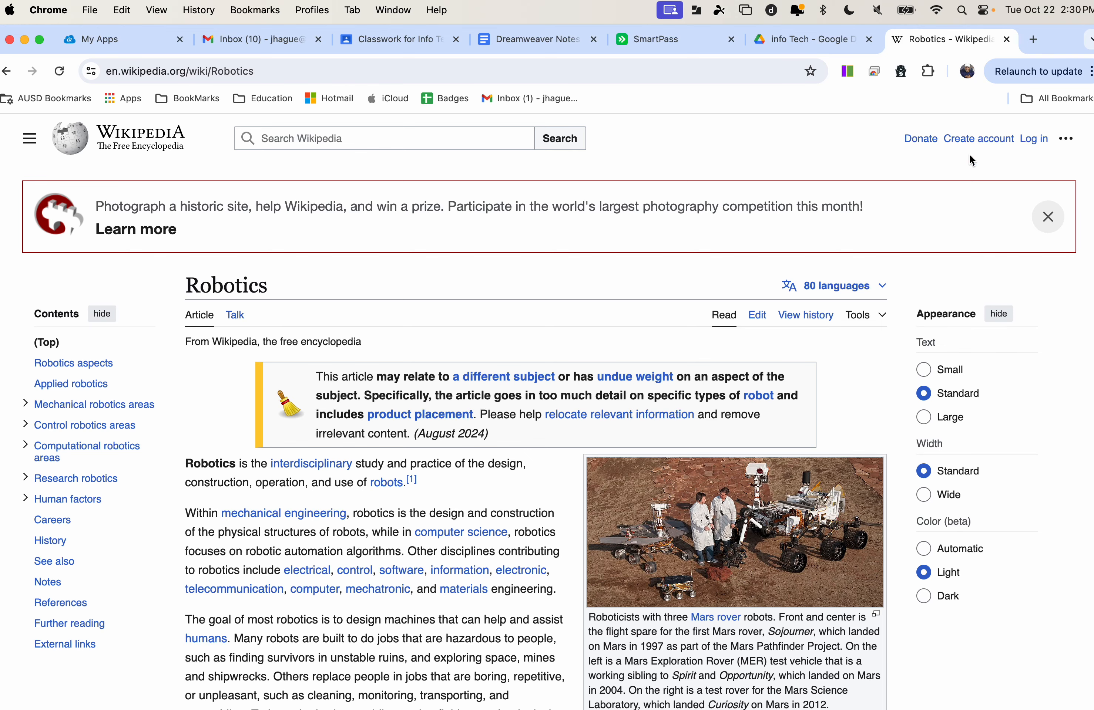
Search Google for "robotics banner" in another new tab
click(1034, 39)
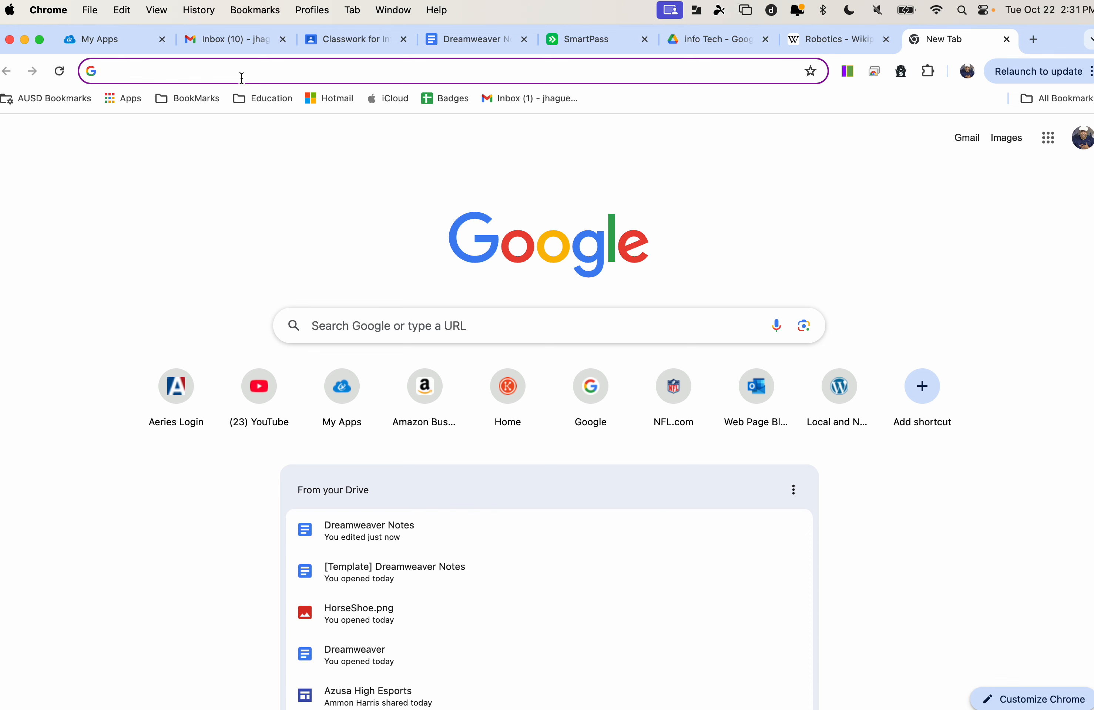
text(robotics ba)
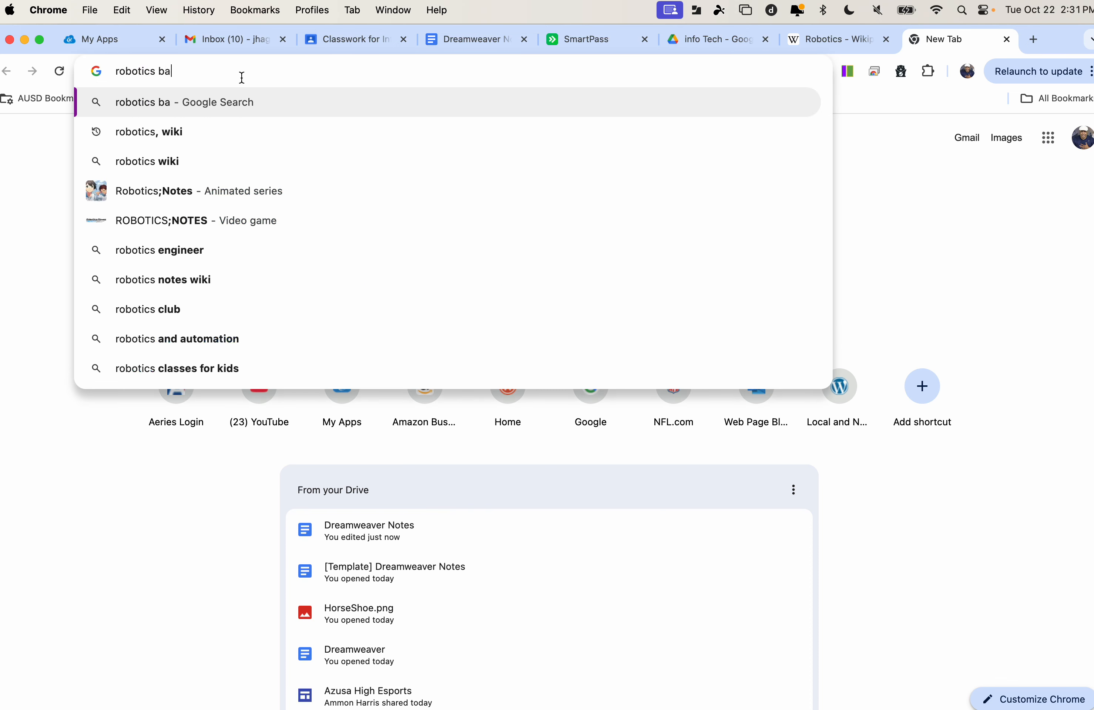
text(nner)
key(Return)
Preview several robotics banner images and their related images to compare them as candidates for a page banner
click(230, 526)
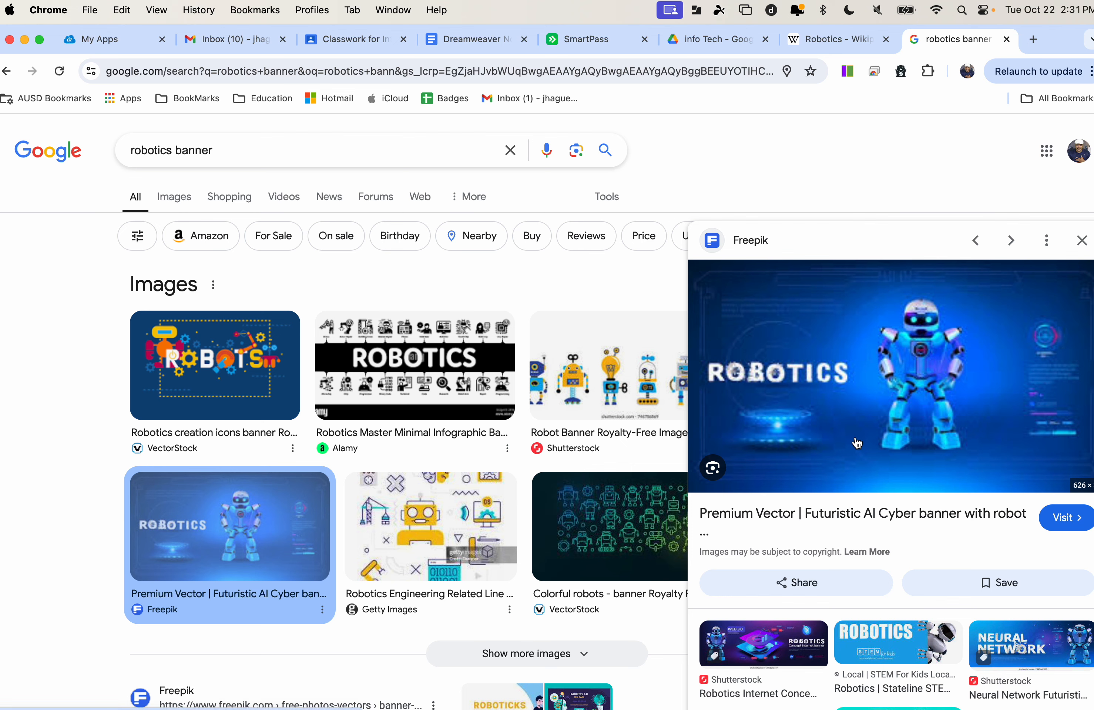
click(887, 641)
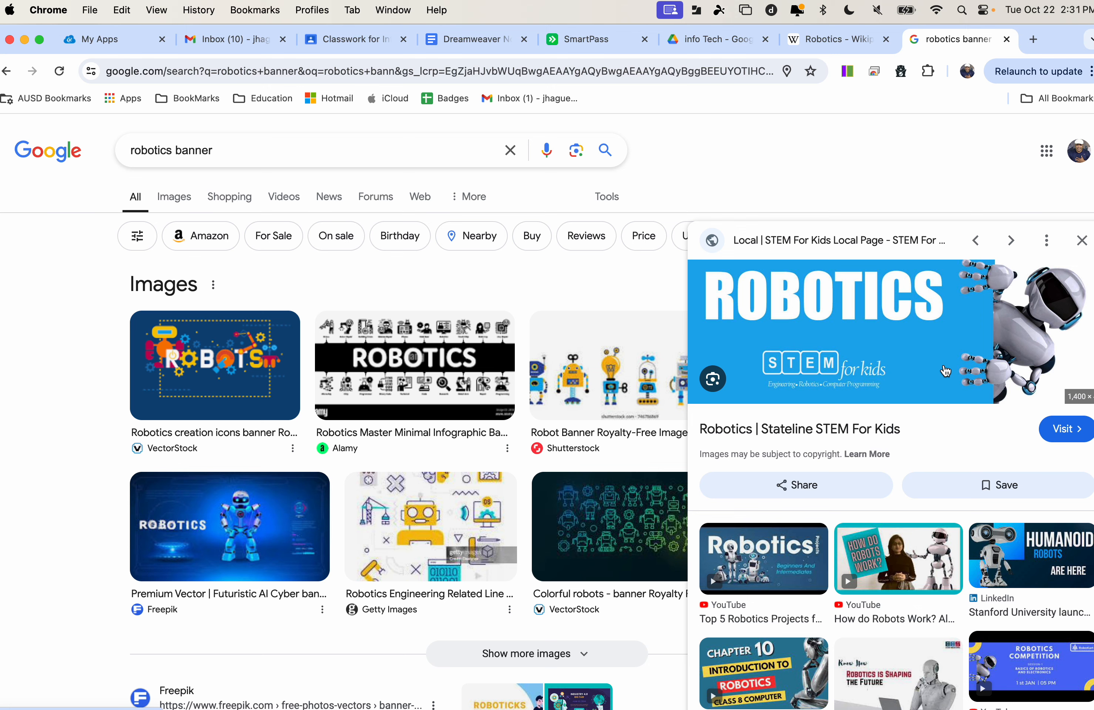
click(899, 676)
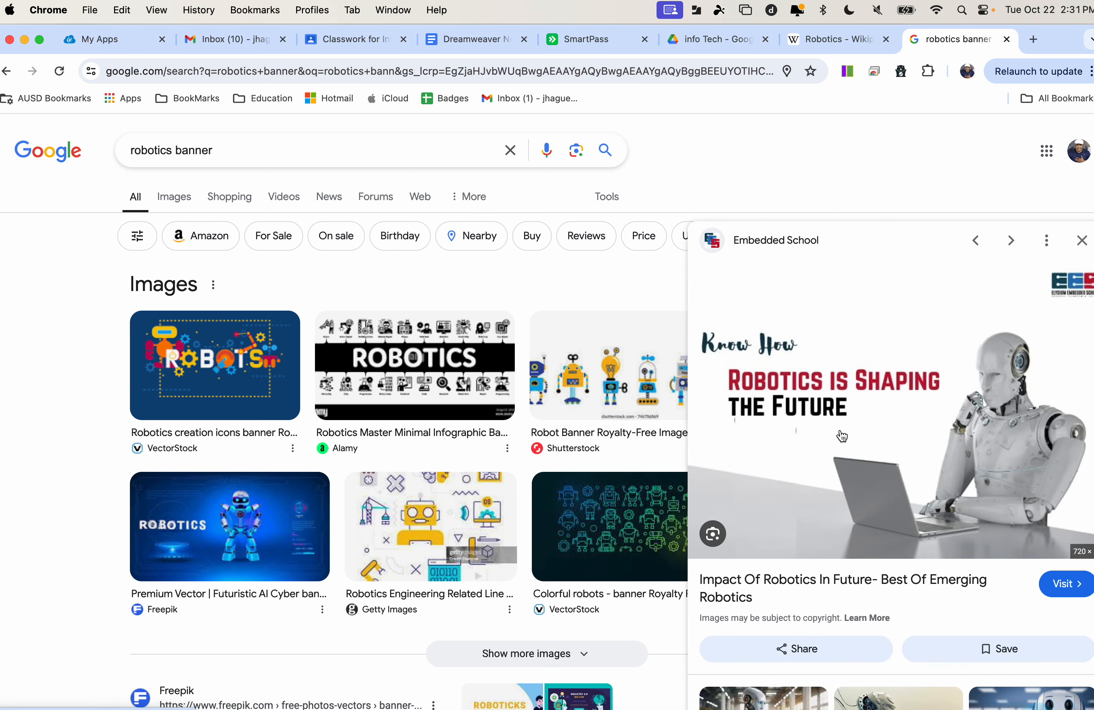
click(415, 369)
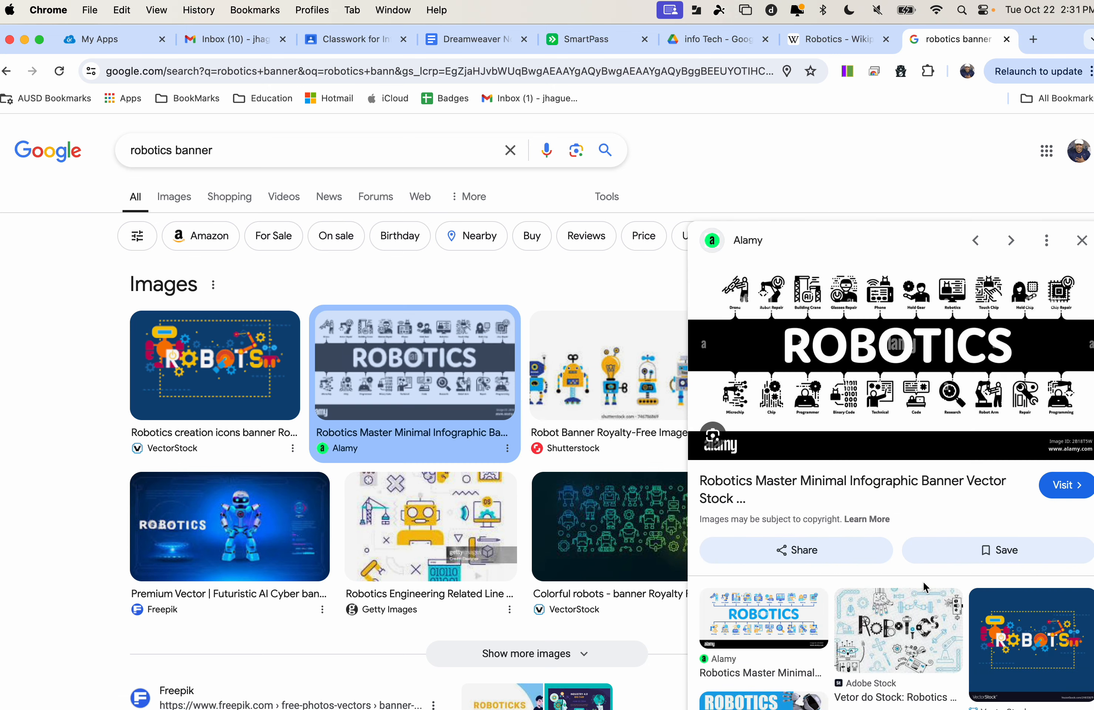
scroll(923, 582, down, 5)
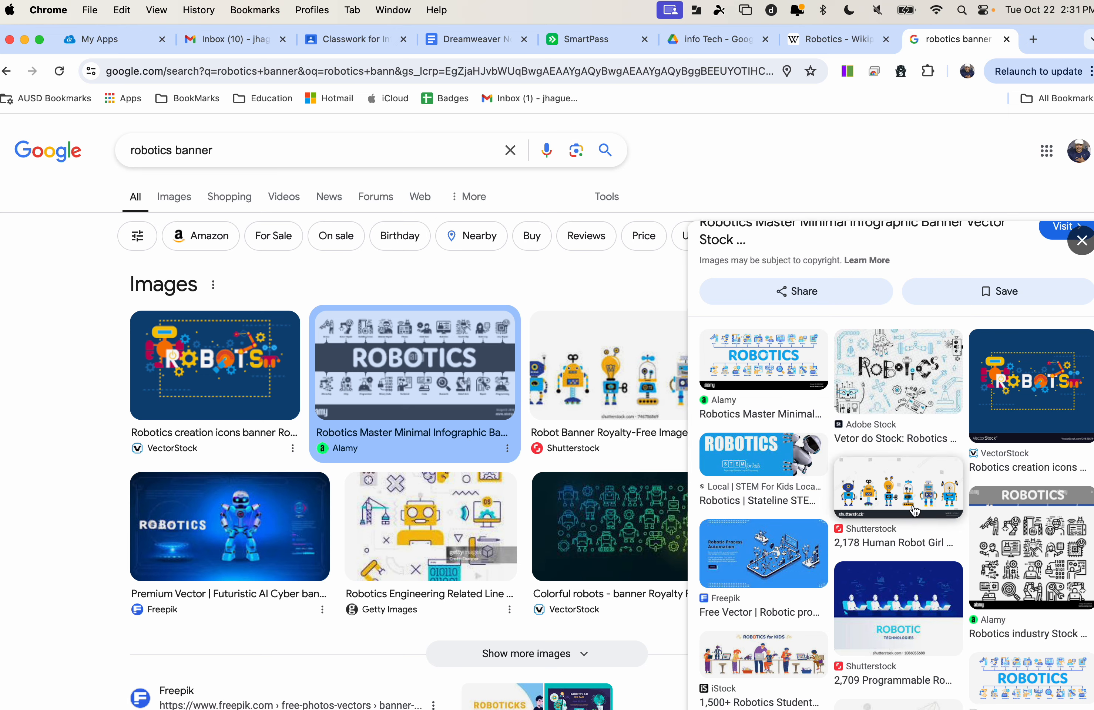
click(915, 511)
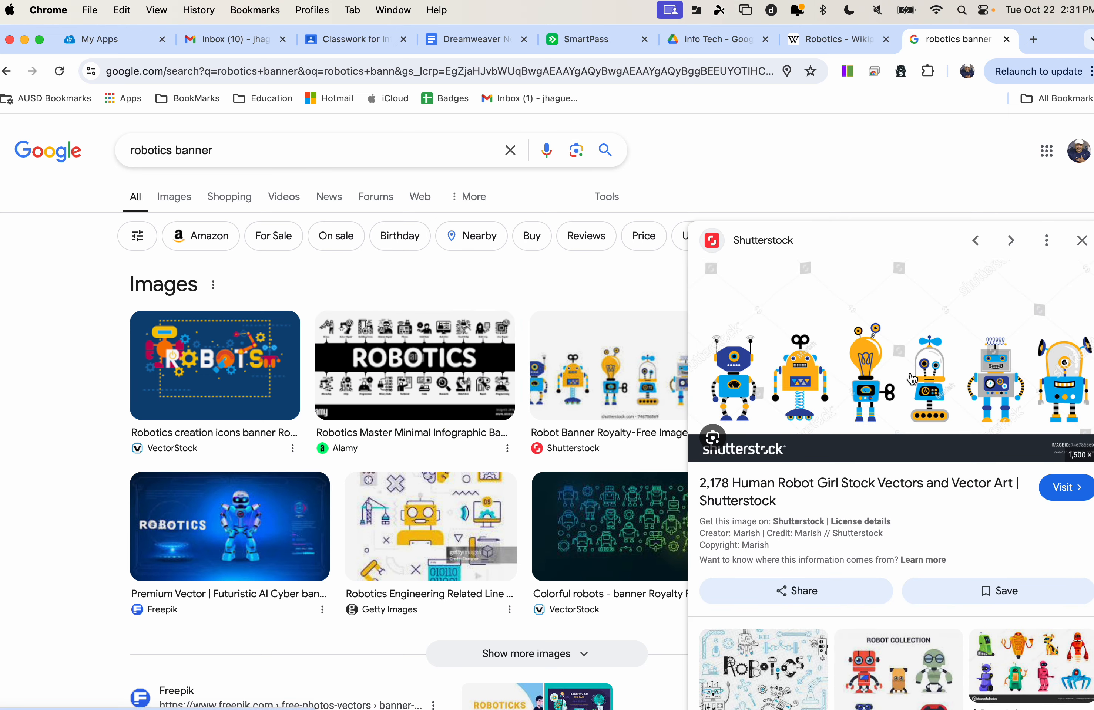
scroll(936, 489, down, 15)
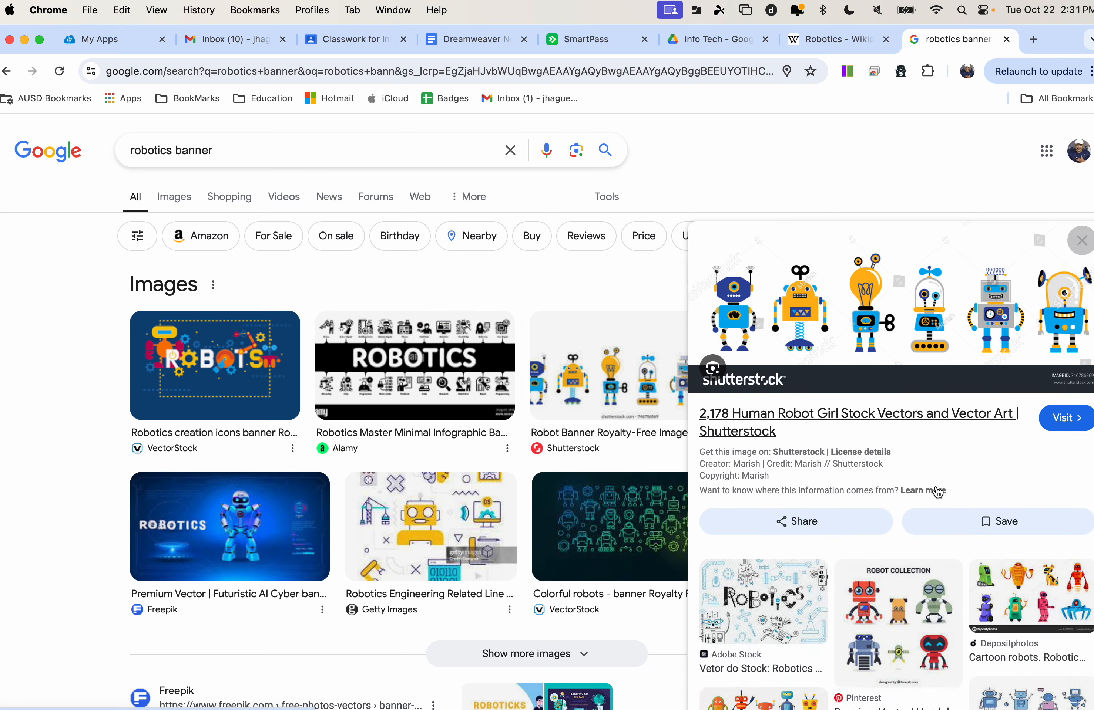
scroll(938, 493, up, 6)
scroll(937, 493, up, 6)
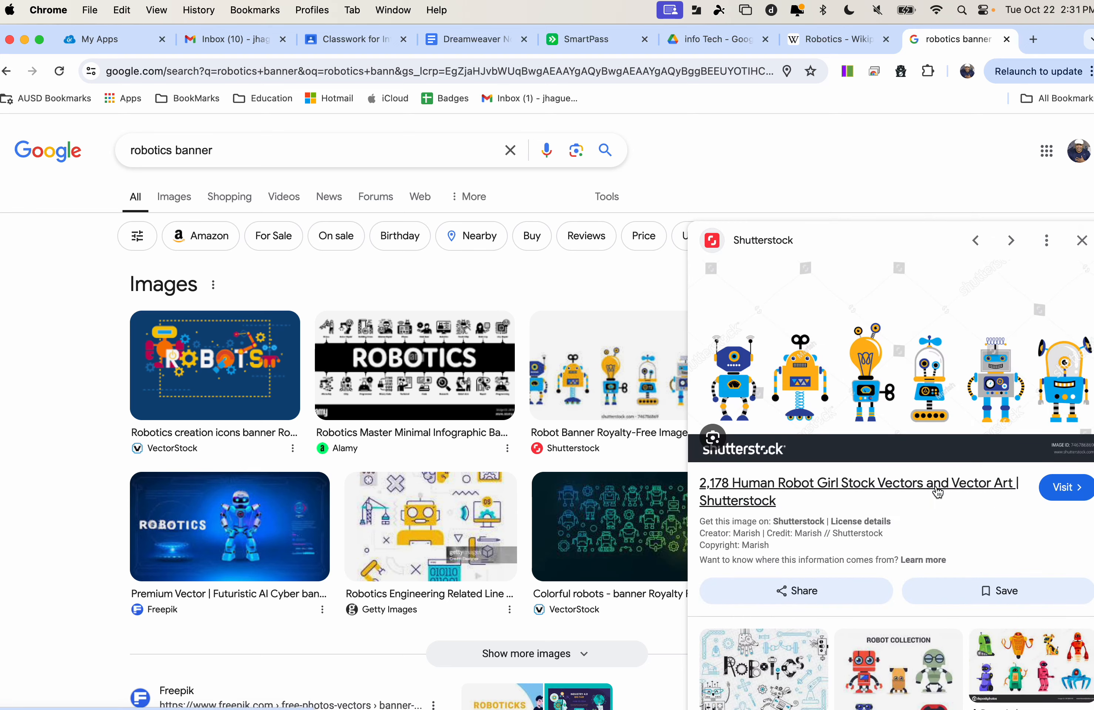
scroll(938, 493, down, 15)
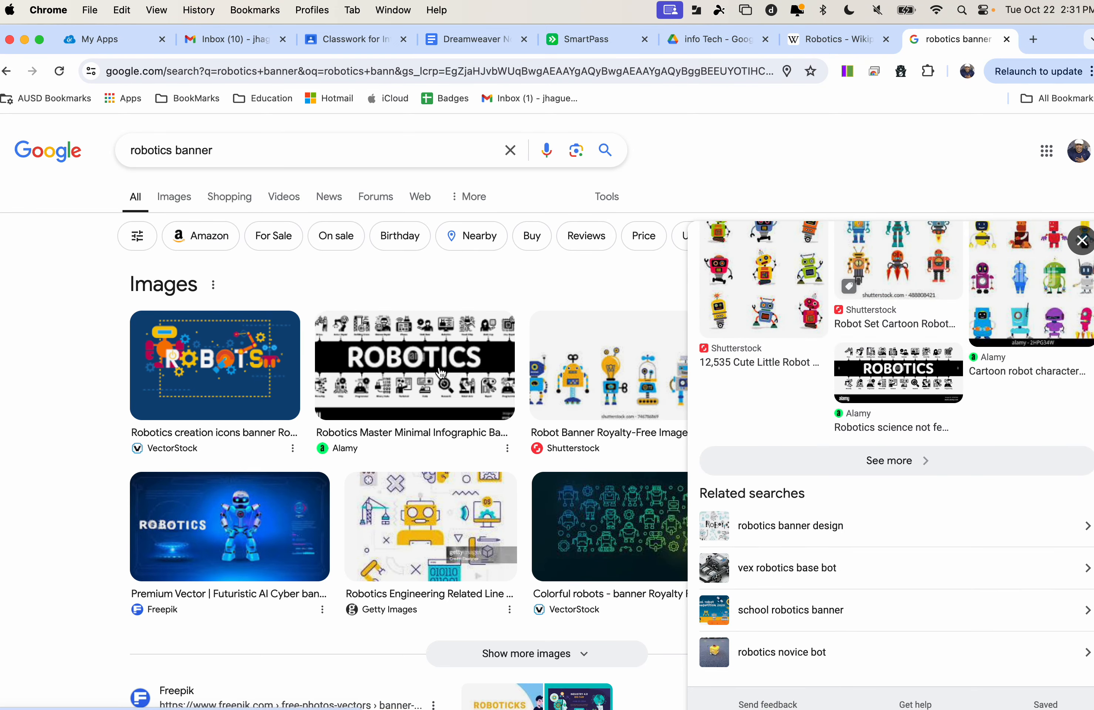
scroll(406, 365, down, 1)
click(8, 71)
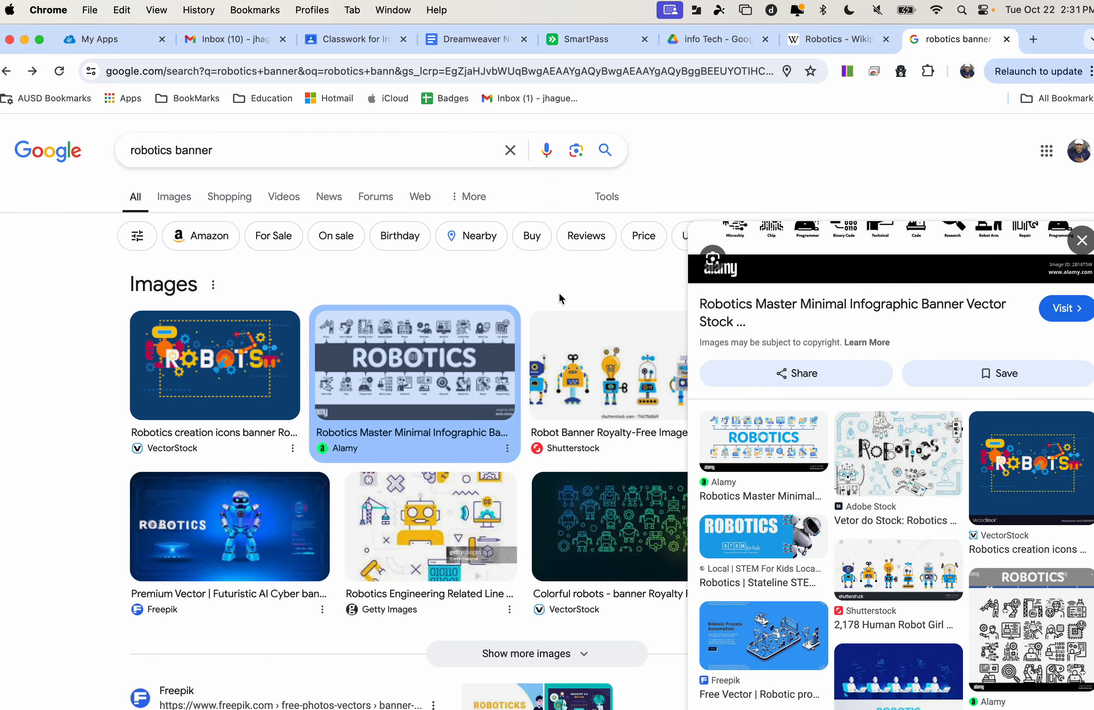
Open the blue Alamy Robotics Master Minimal Infographic Banner and save it as bannersTop in the images folder of Web > web 4
click(753, 445)
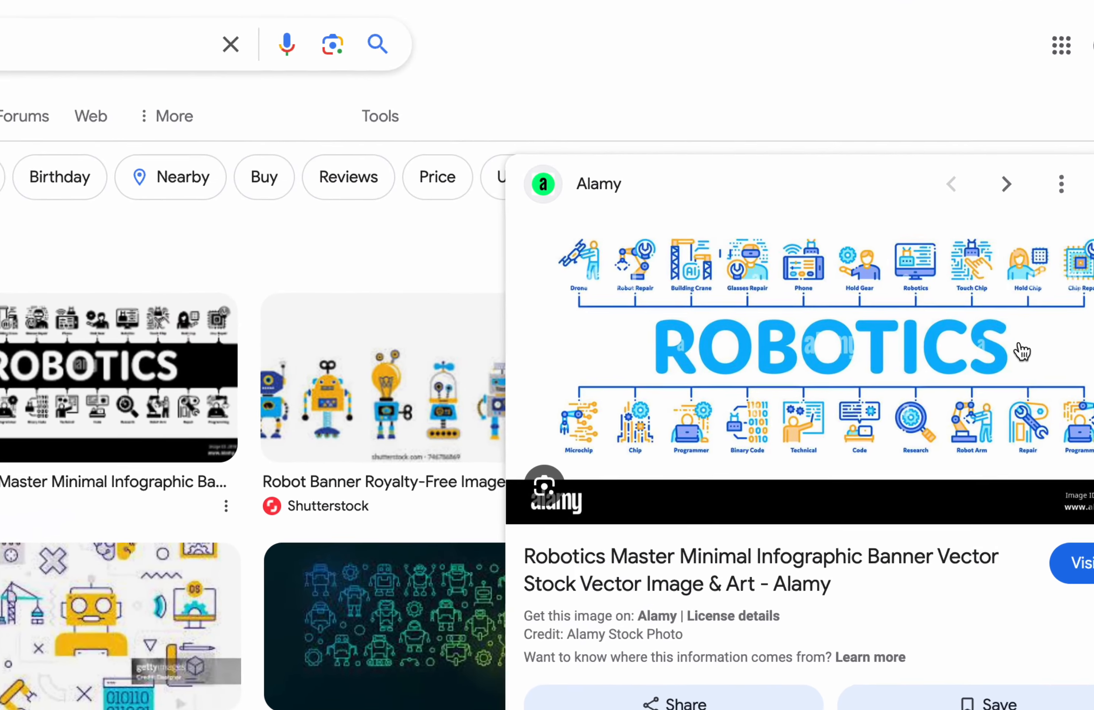
right_click(833, 279)
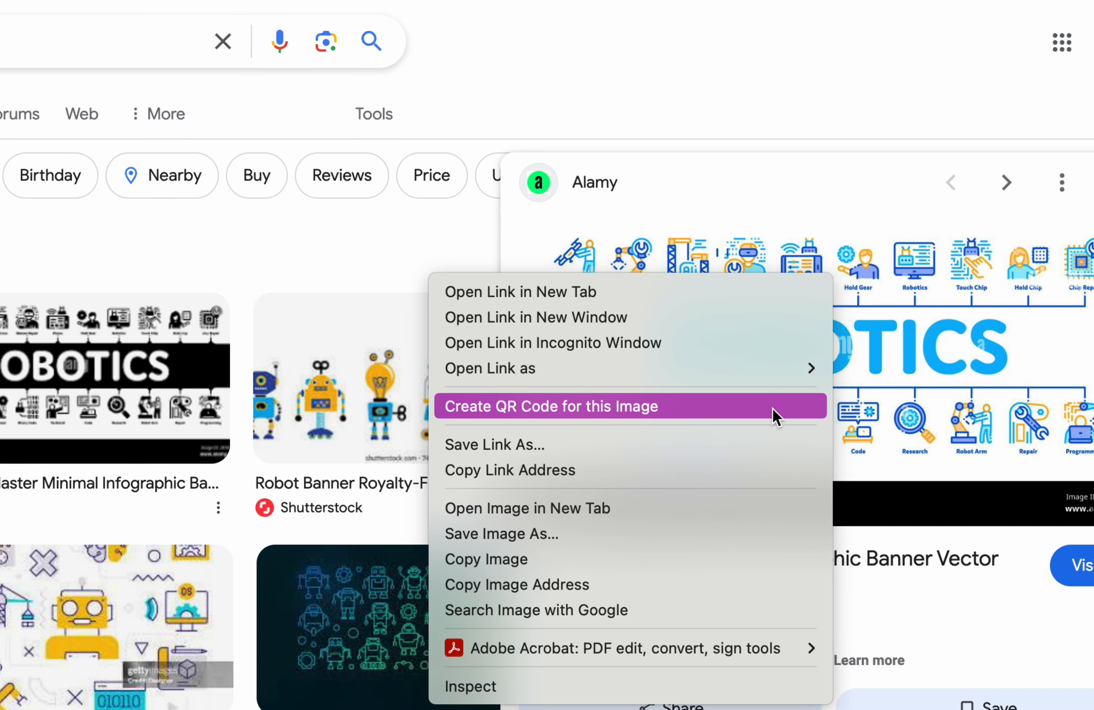
click(603, 535)
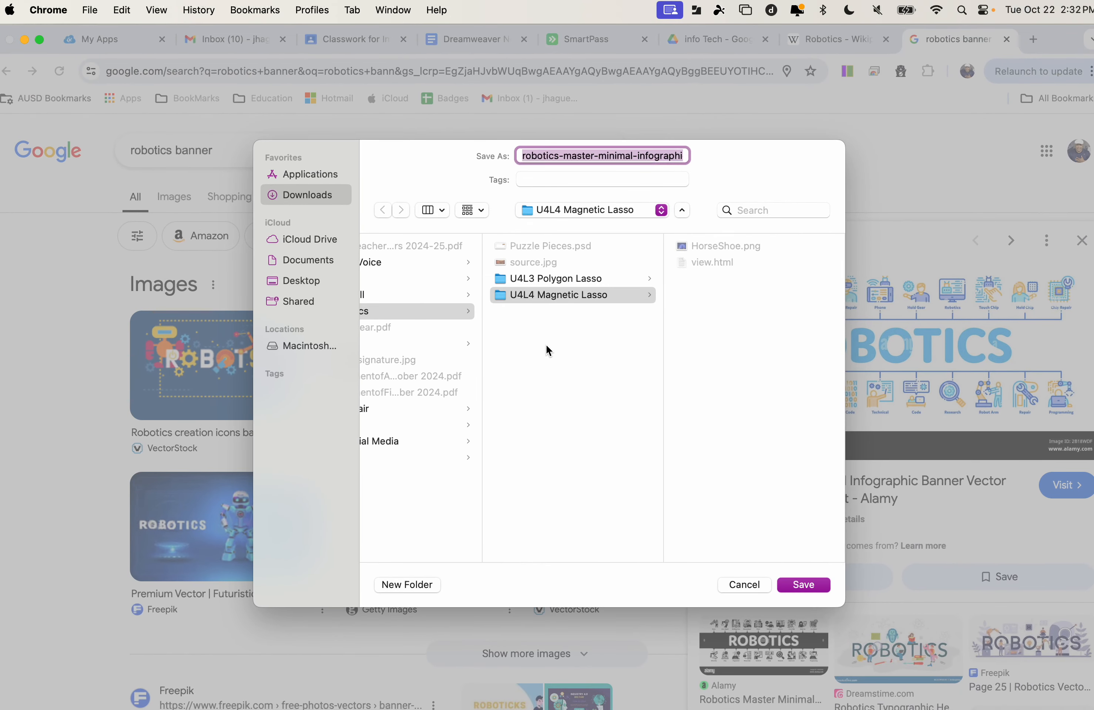
scroll(203, 344, left, 3)
click(451, 456)
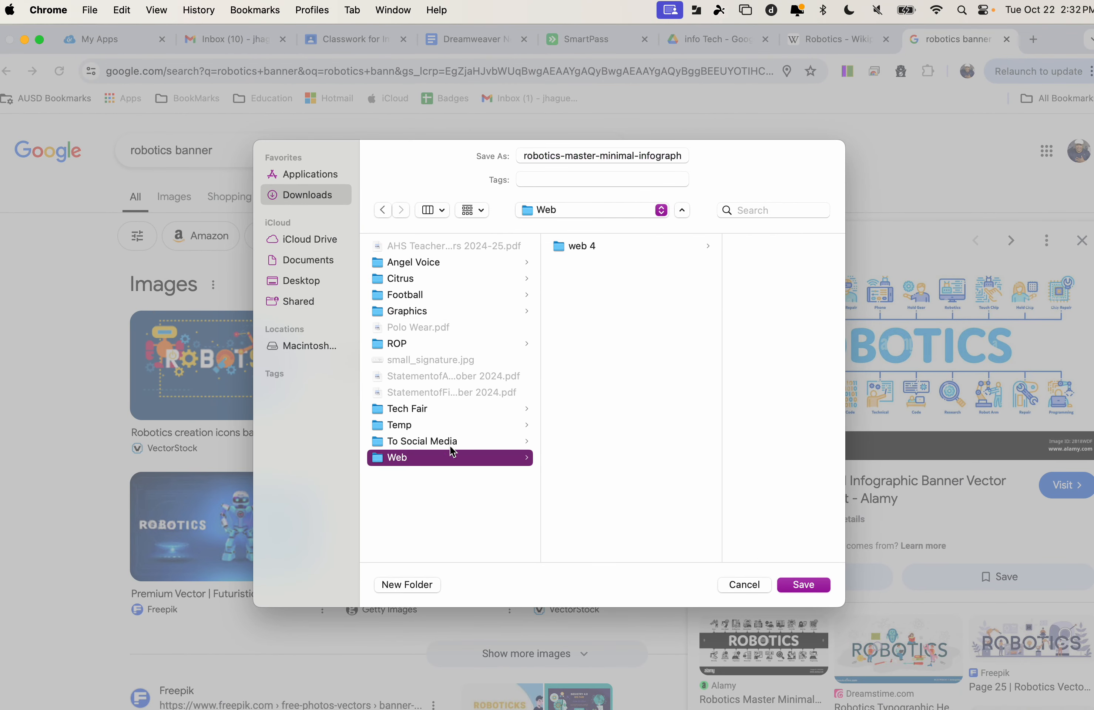
click(588, 247)
click(712, 251)
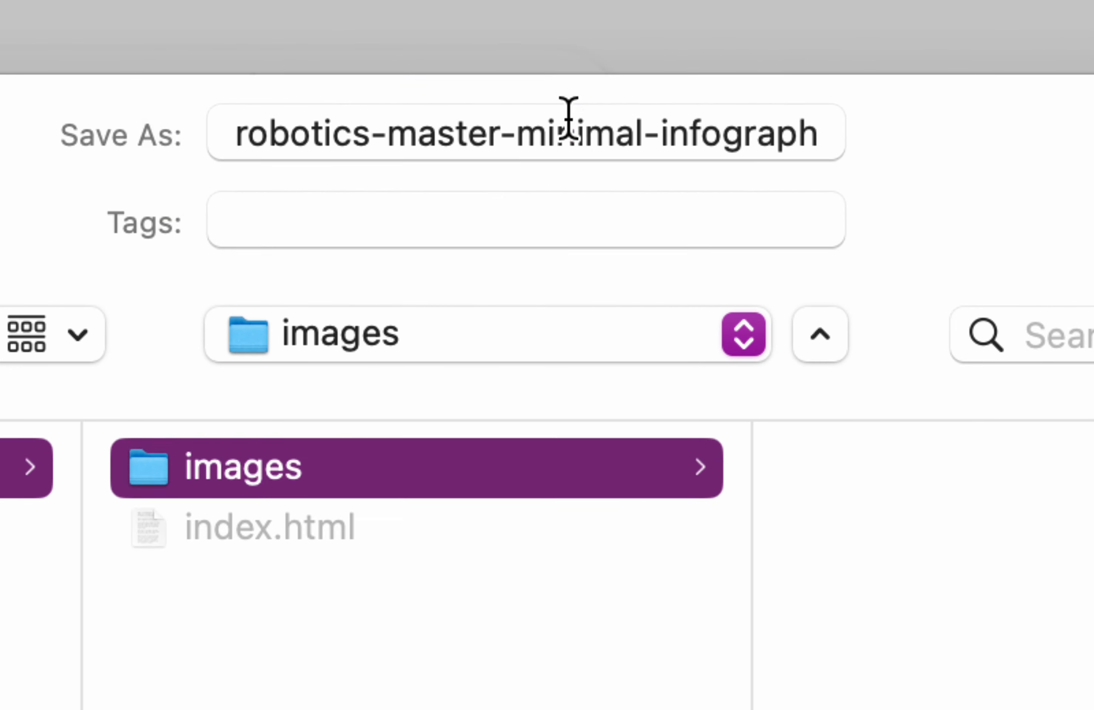
triple_click(616, 151)
text(bannersTop)
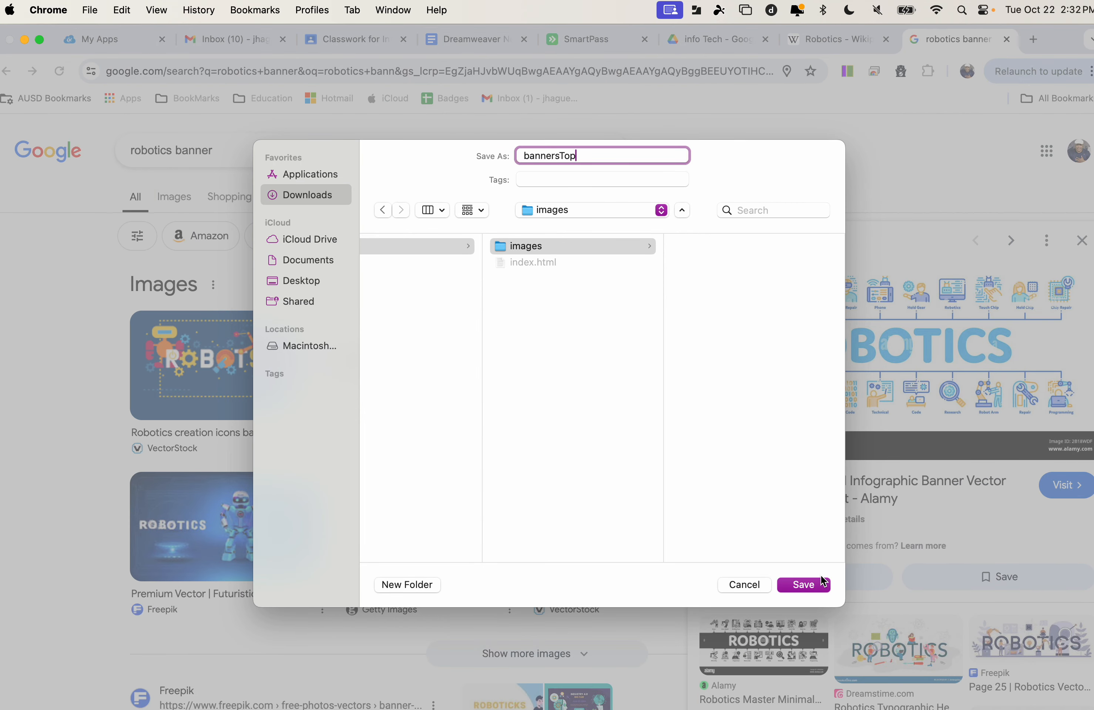
click(810, 584)
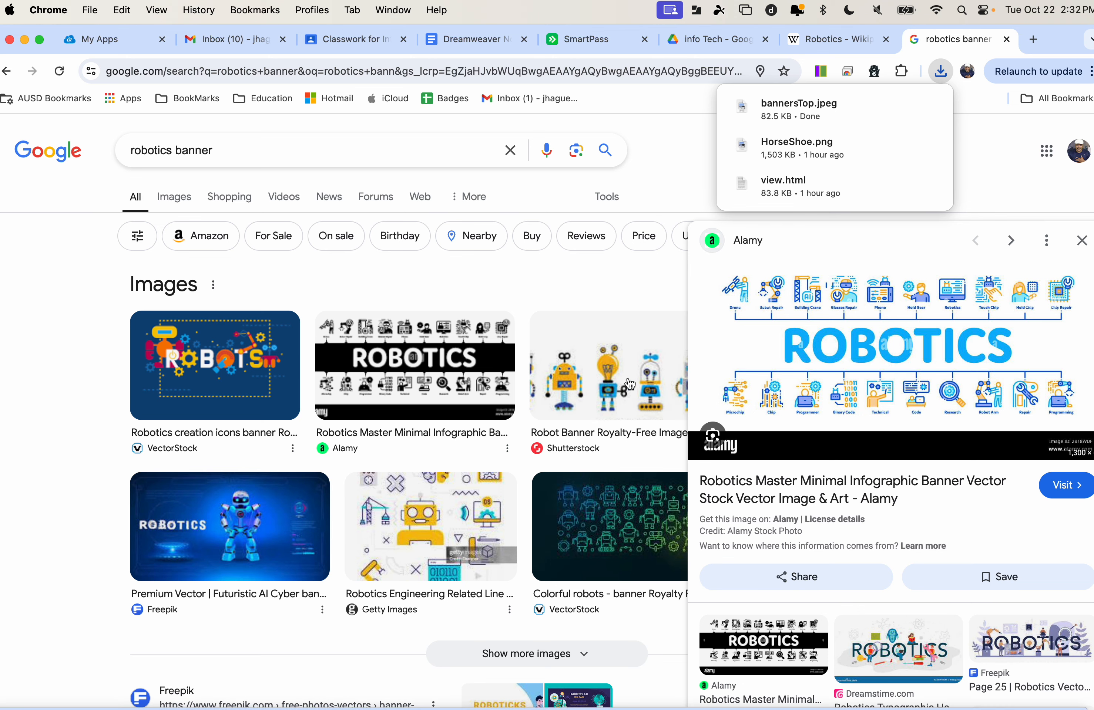
Switch to Finder and open the Documents folder in its window
key(super+Tab)
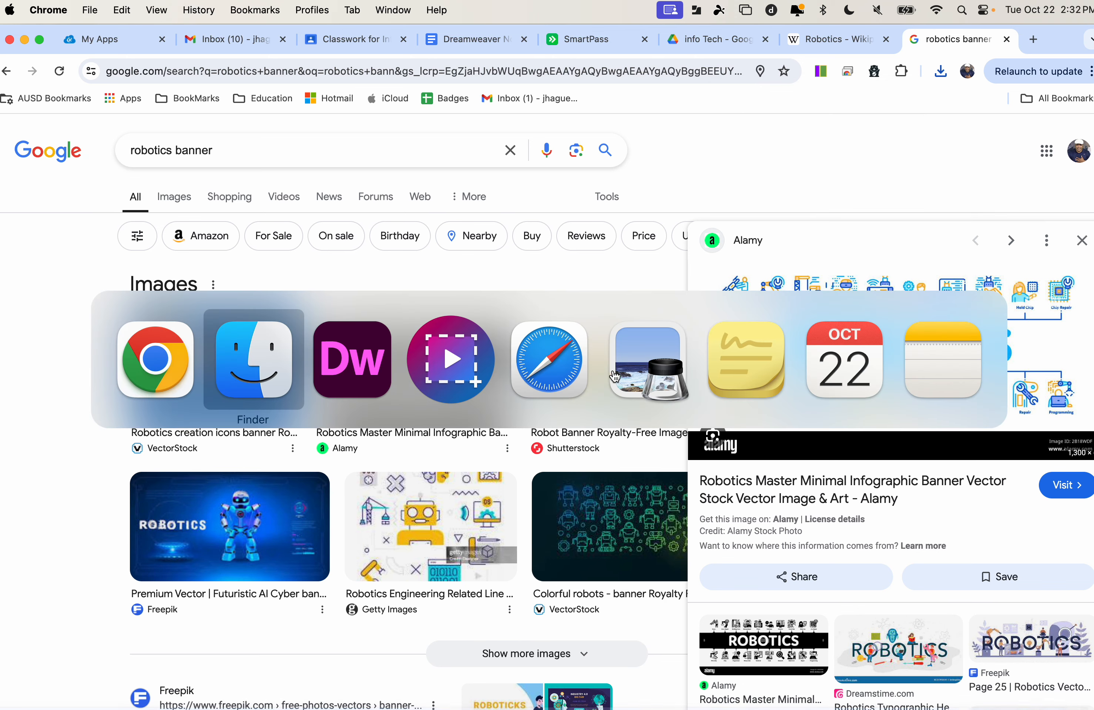
key(super+Tab)
key(super+Tab)
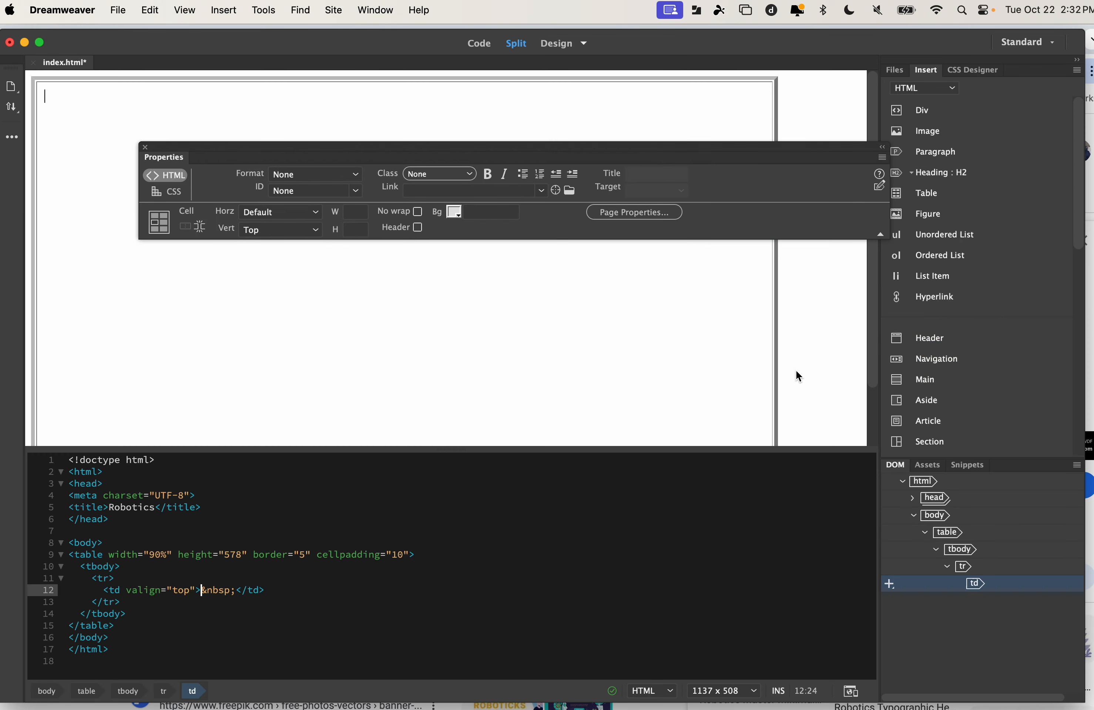
key(super+Tab)
click(805, 377)
key(super+Tab)
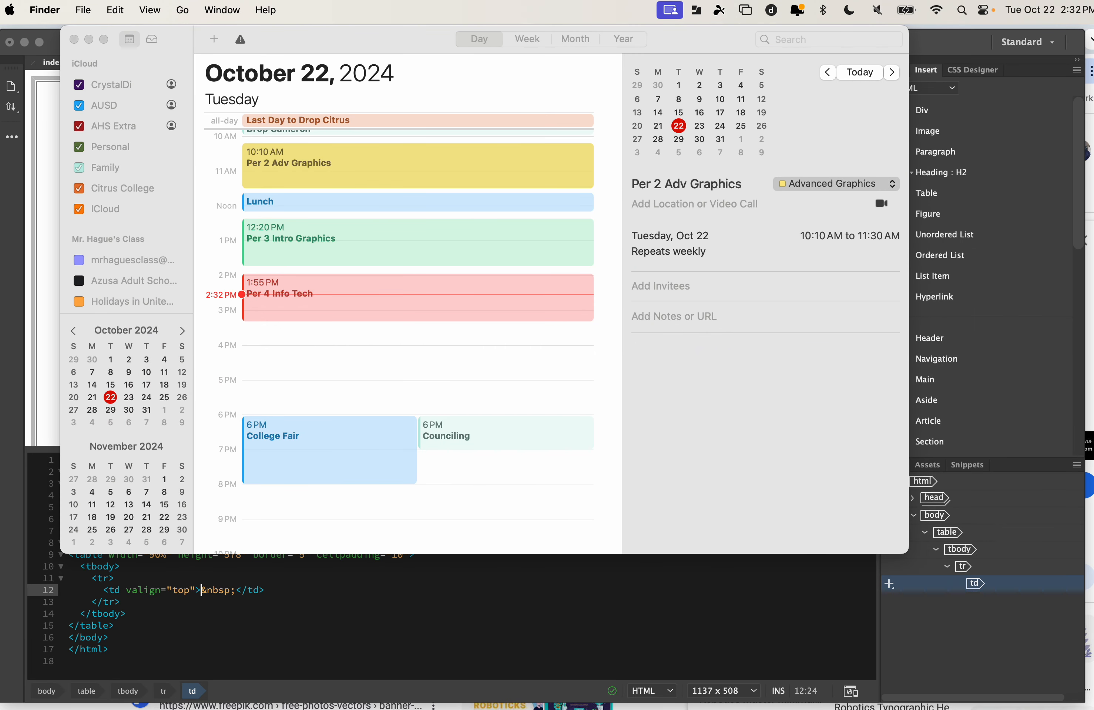
mouse_move(526, 703)
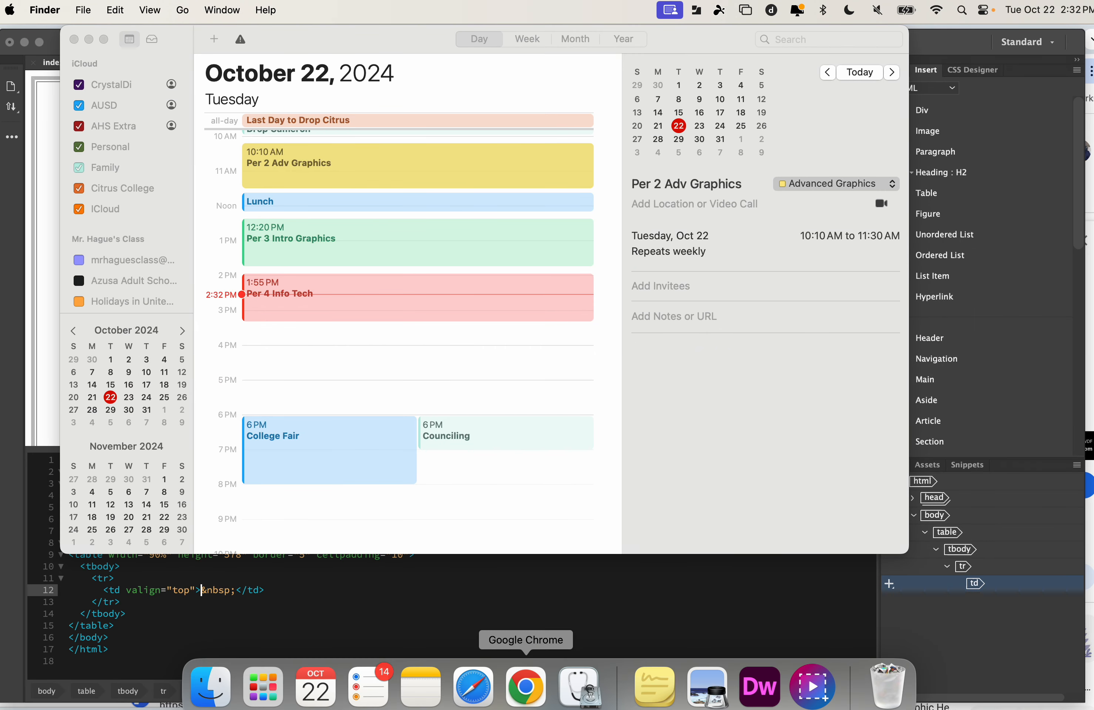
click(230, 697)
click(295, 286)
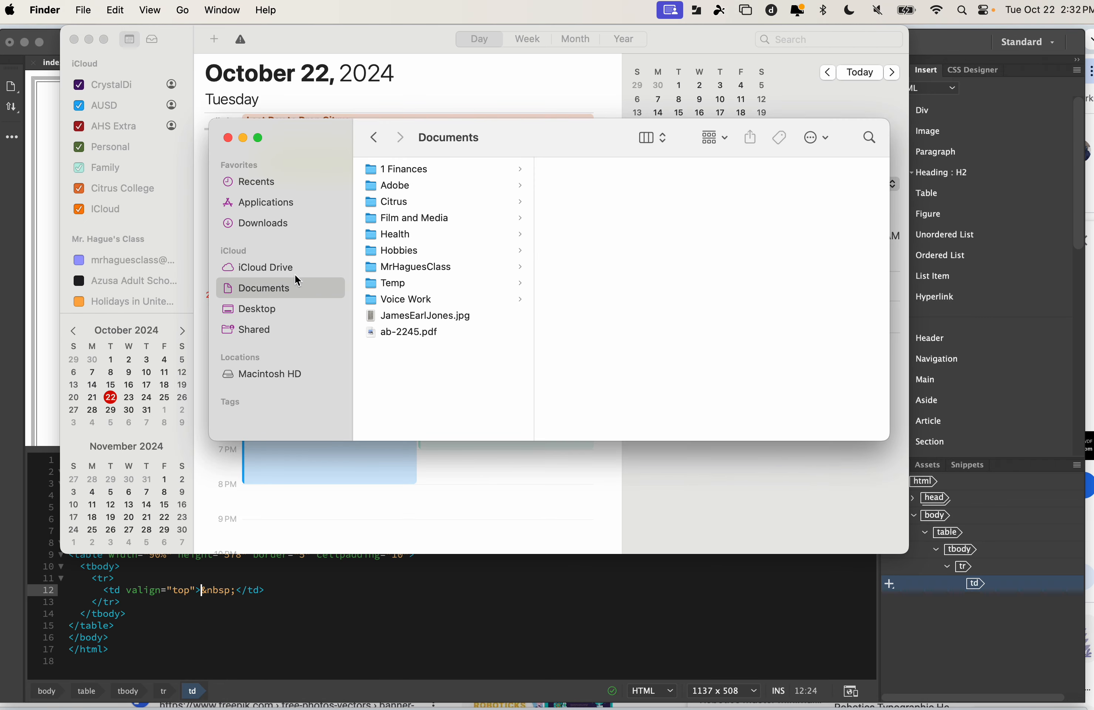
Locate bannersTop.jpeg in Downloads > Web > web 4 > images and examine its preview and file information, including its dimensions
click(273, 224)
click(399, 299)
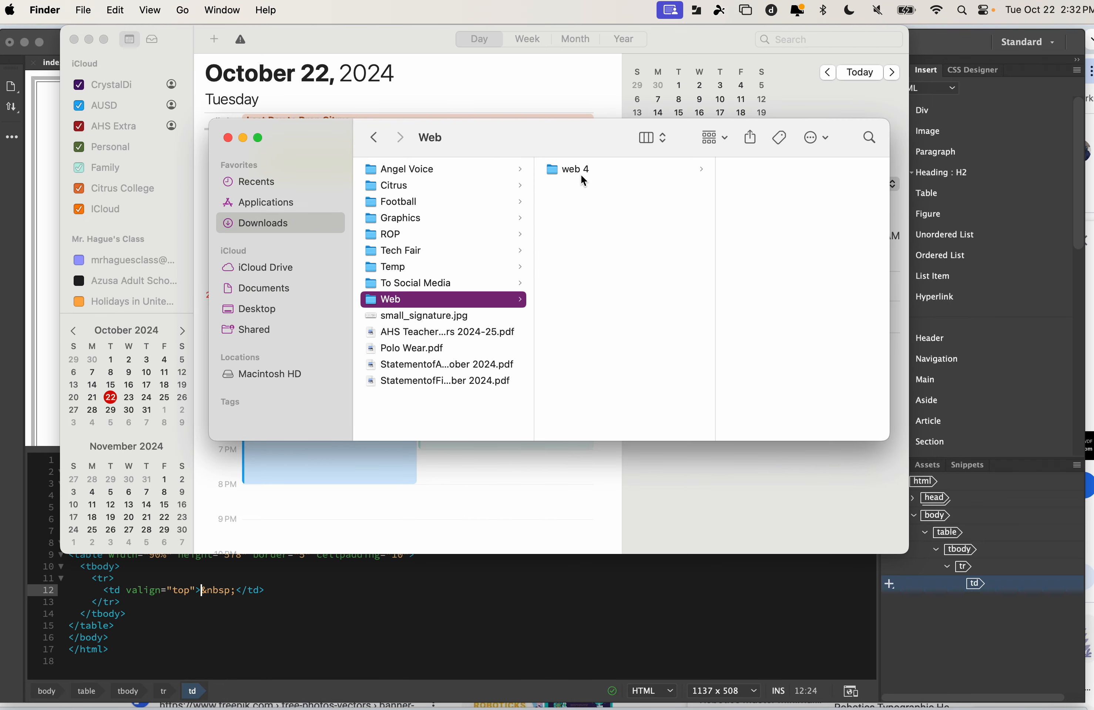
click(584, 181)
click(749, 172)
click(785, 173)
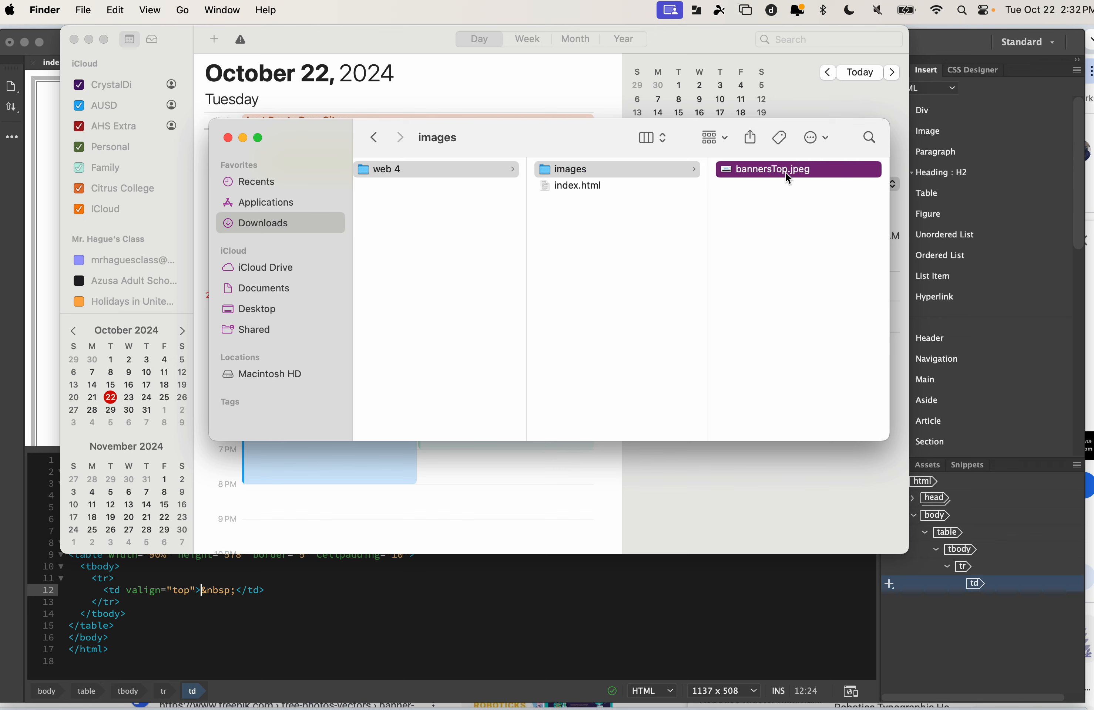
scroll(829, 301, down, 4)
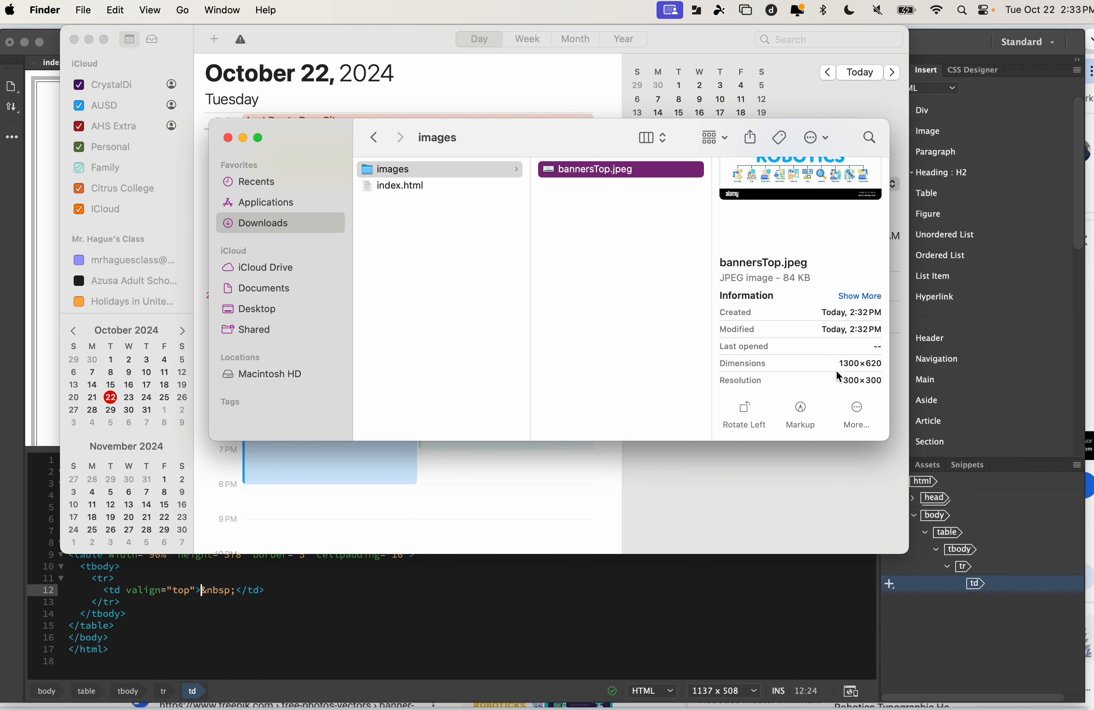
Switch to Dreamweaver and set up a new table in the container cell with 2 rows and a width of 100 percent
key(super+Tab)
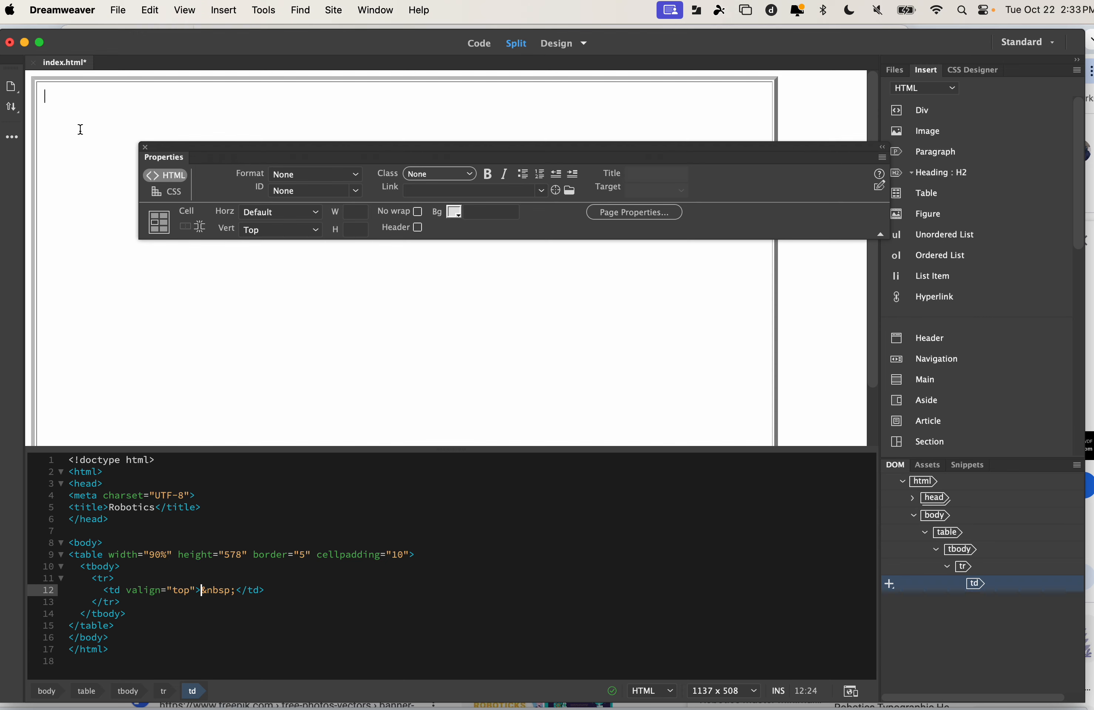
click(224, 10)
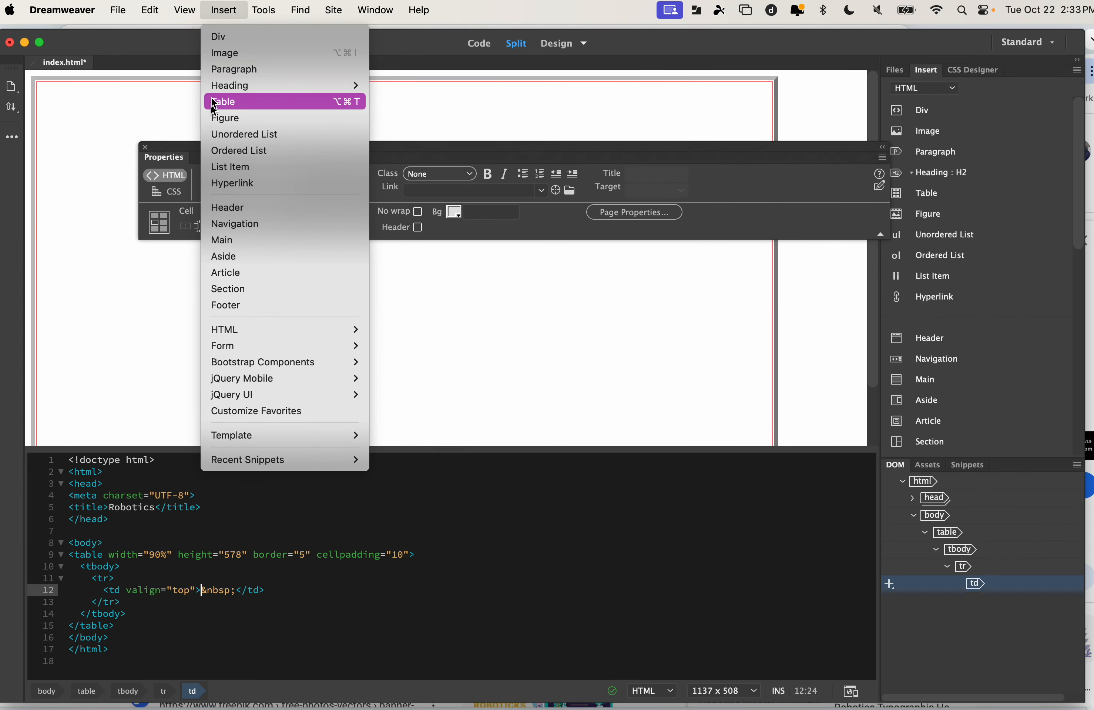
mouse_move(191, 18)
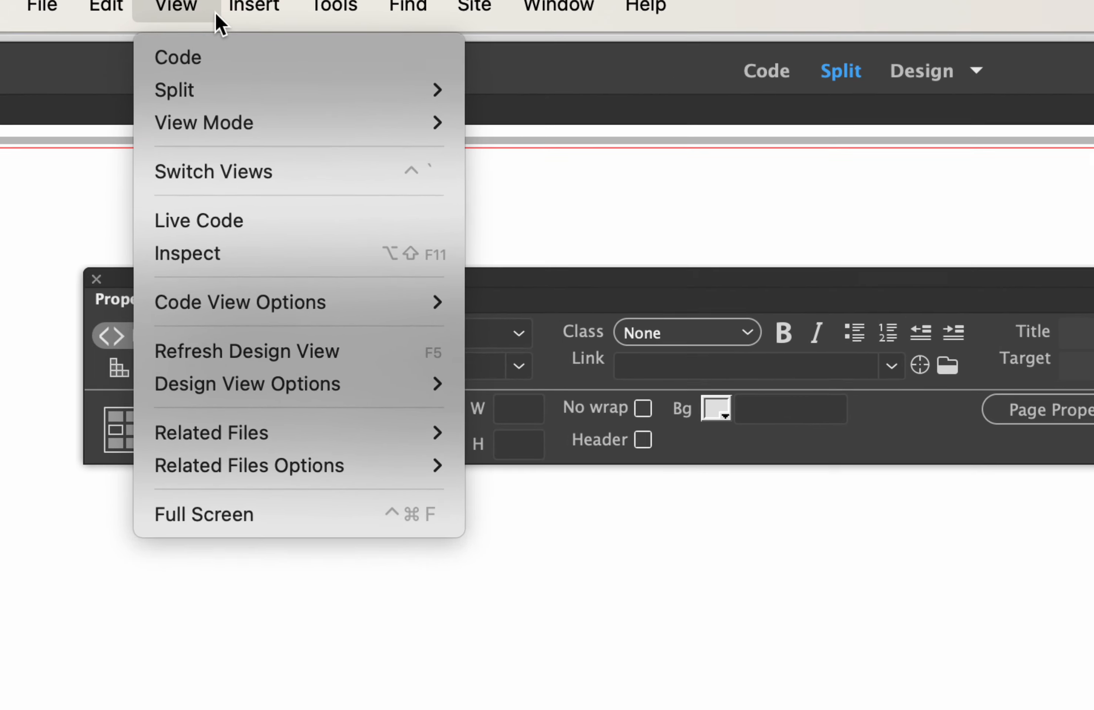
mouse_move(224, 10)
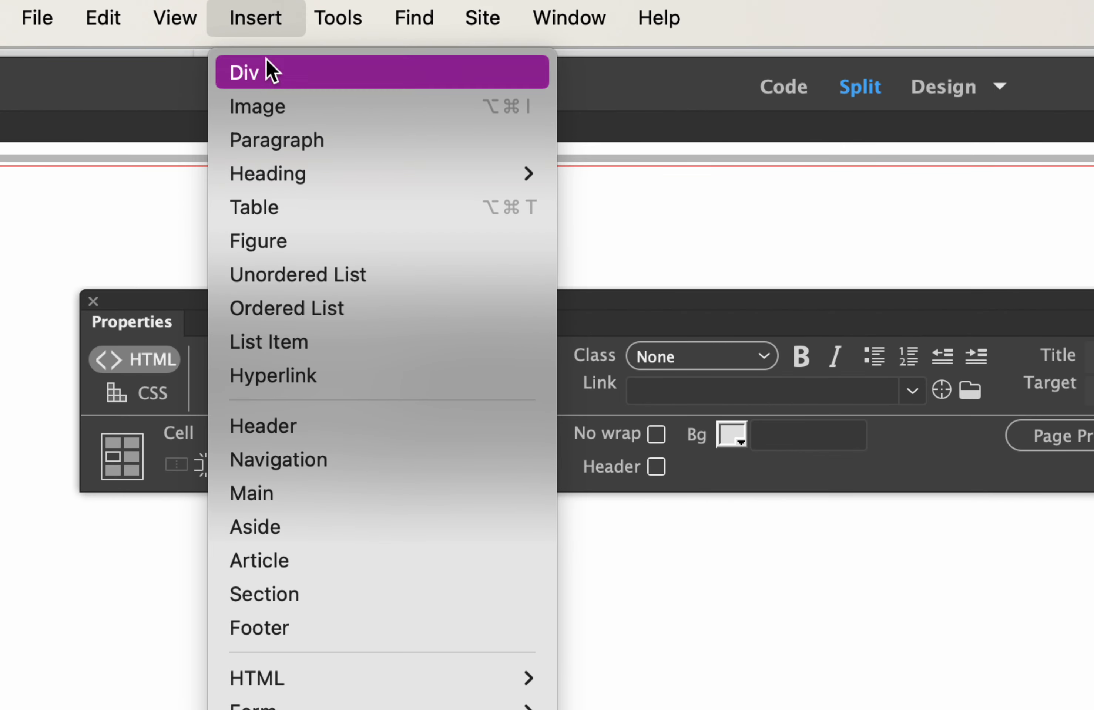
click(261, 208)
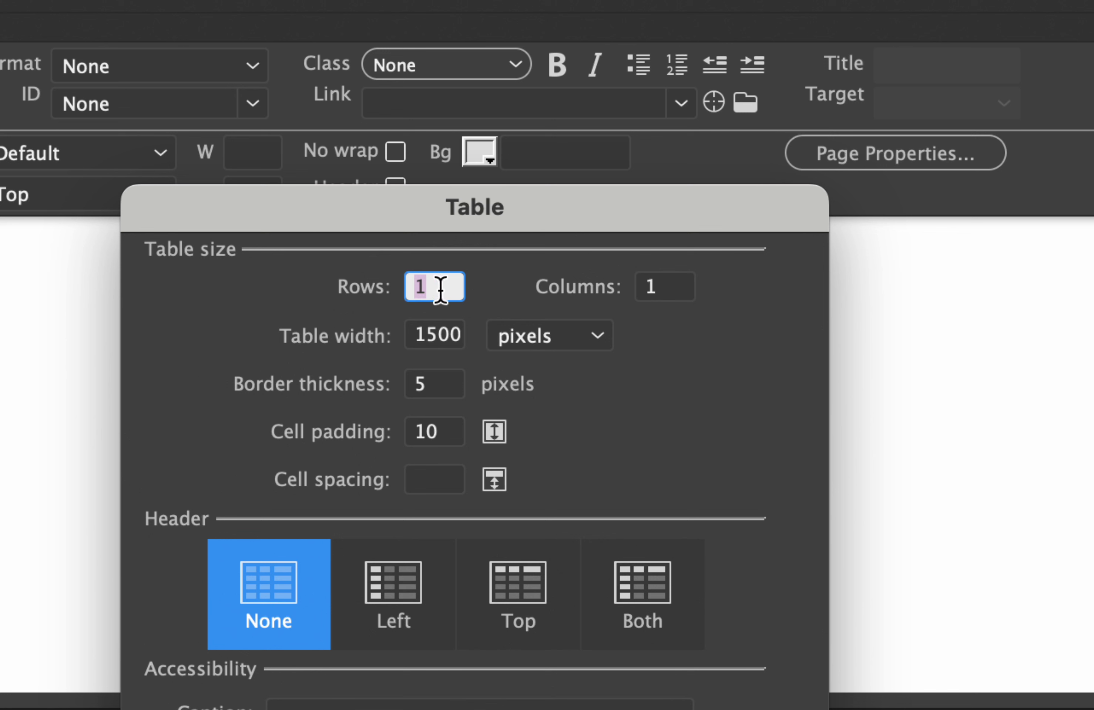
text(2)
click(432, 332)
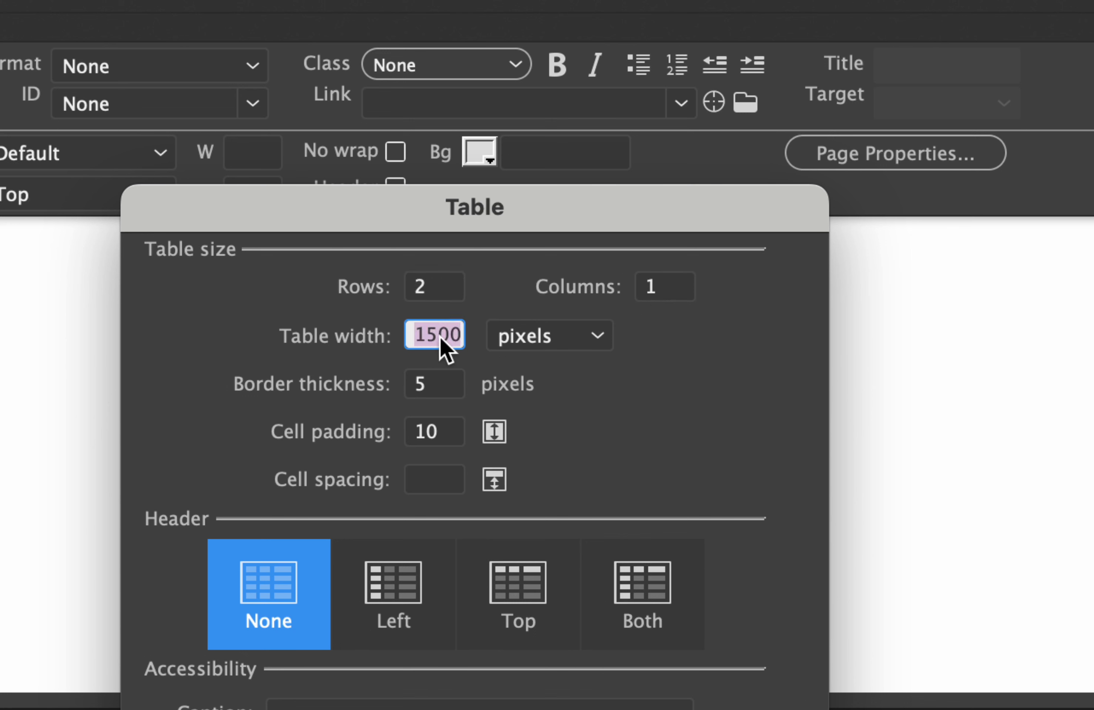
text(100)
click(518, 337)
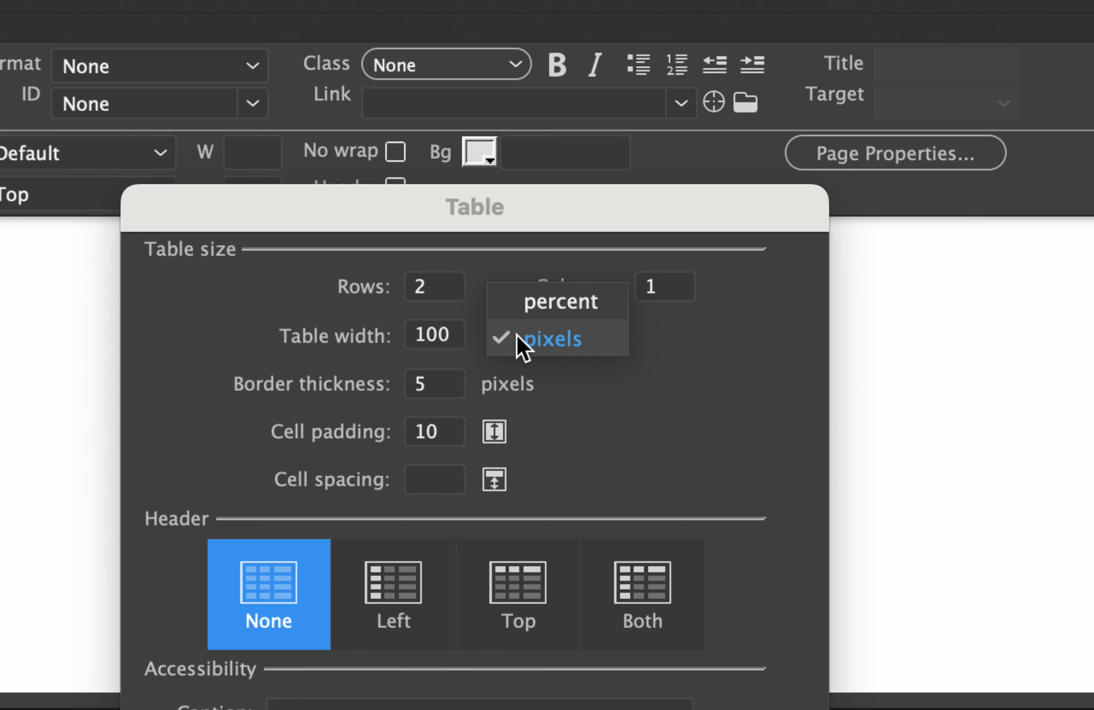
click(536, 305)
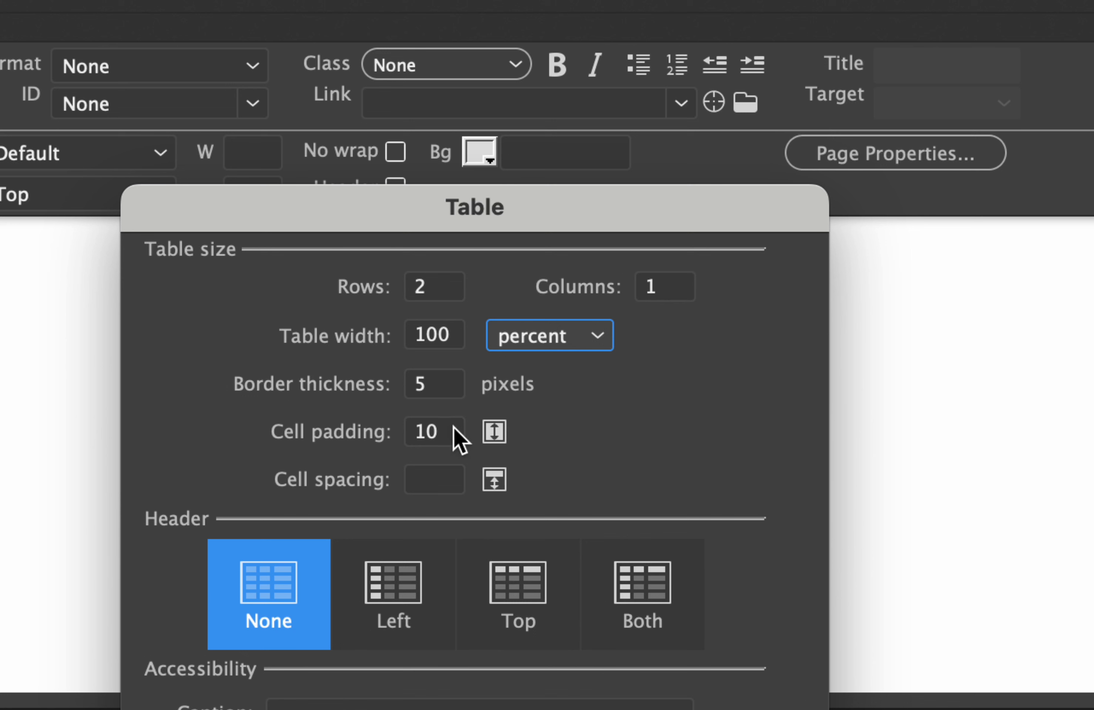
Set the new table's border thickness to 1 pixel and its cell padding to 5
click(440, 390)
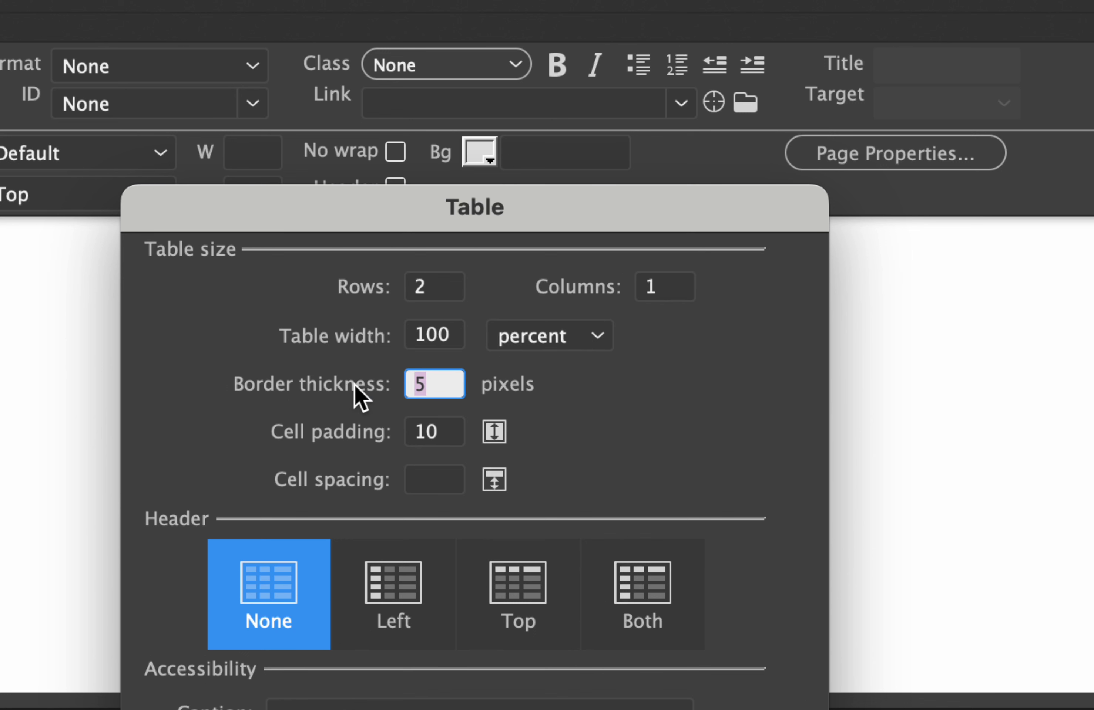
text(1)
click(444, 432)
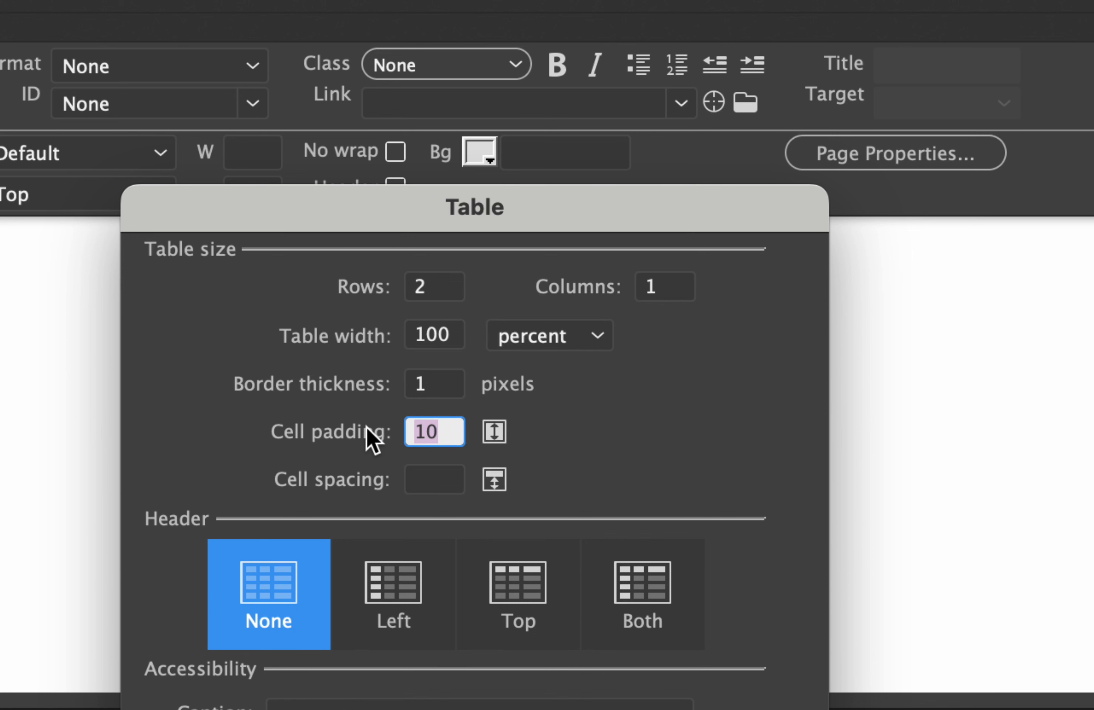
text(5)
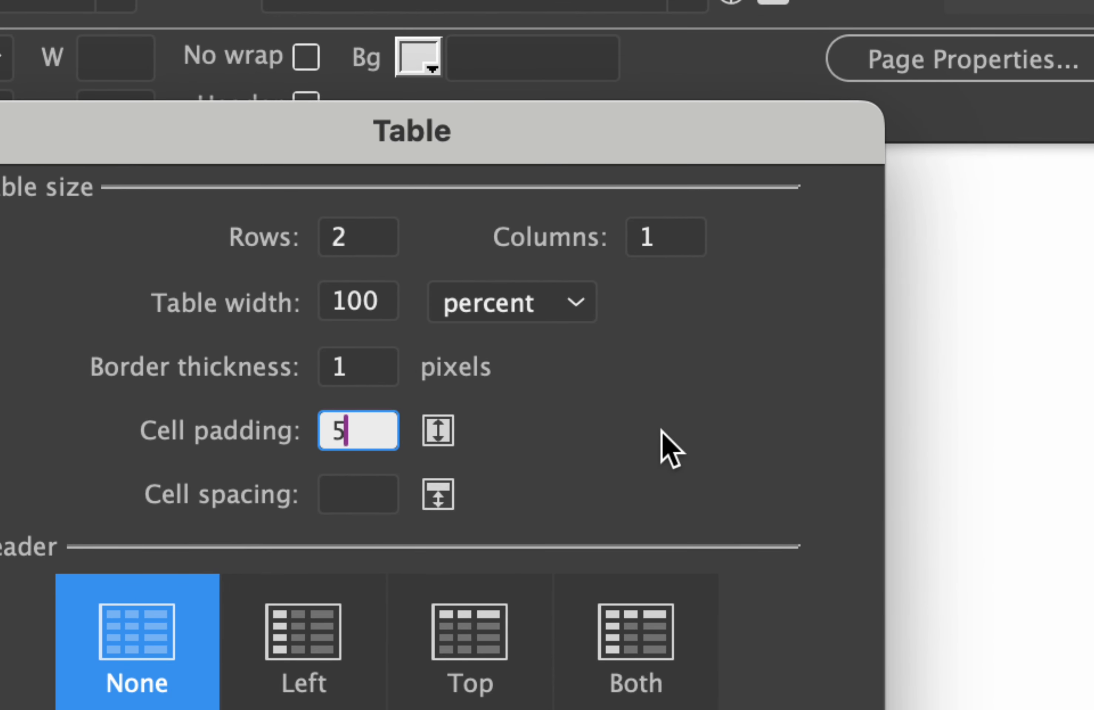
Take a screenshot of the Table size settings and switch to the Dreamweaver Notes document in Chrome
key(super+shift+4)
drag(20, 172, 800, 539)
key(super+Tab)
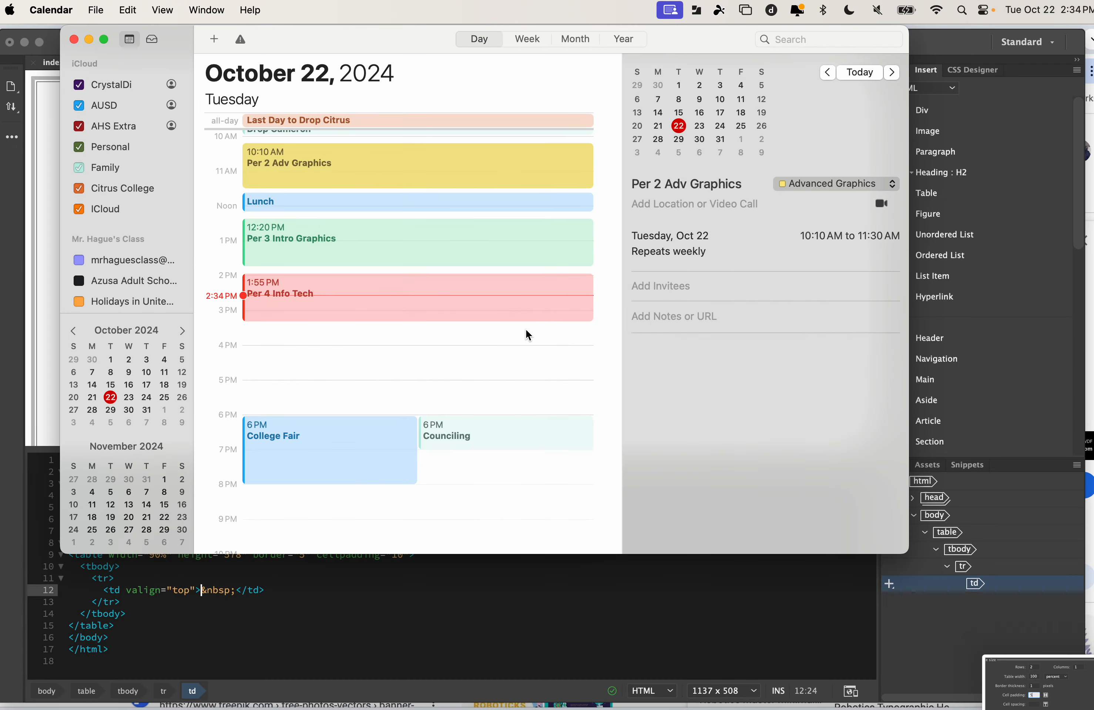
key(super+Tab)
key(super+Tab)
key(super+Tab)
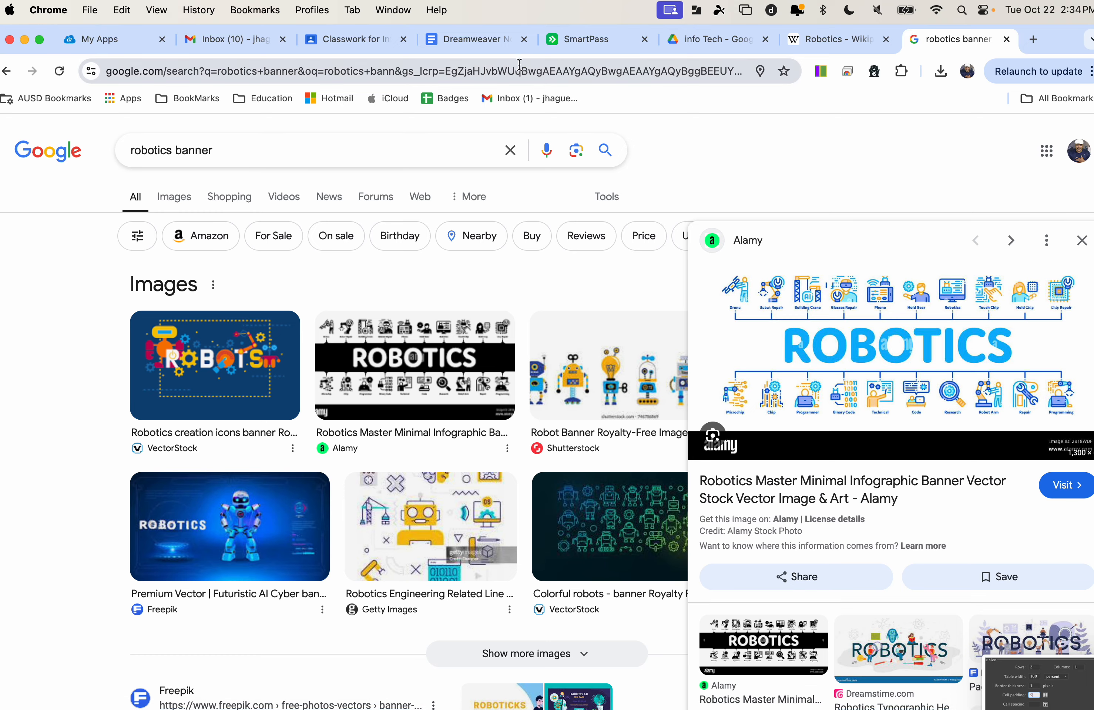
click(491, 48)
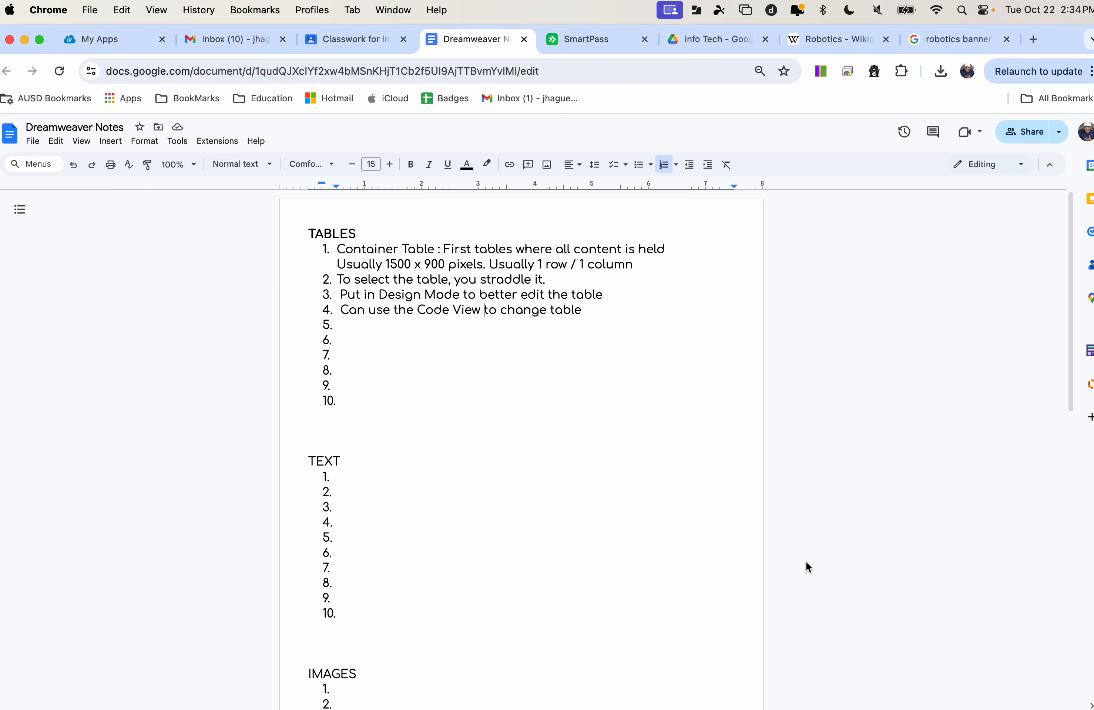
Insert the table settings screenshot from the Desktop as item 5 of the TABLES list
key(Down)
click(109, 141)
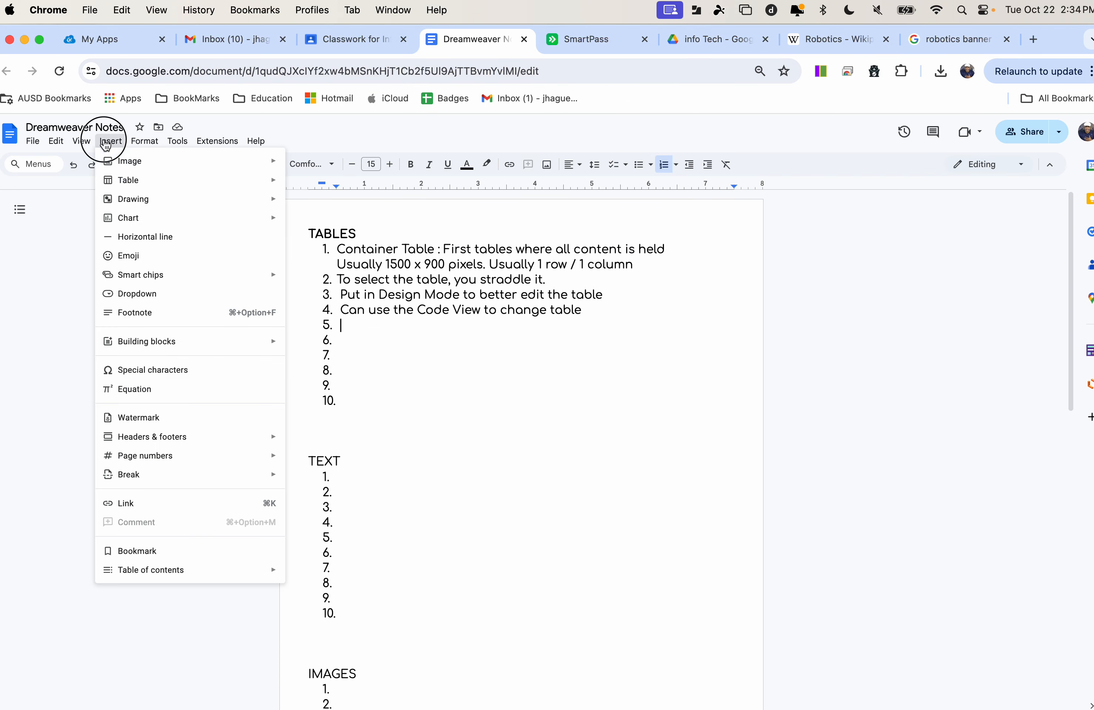
mouse_move(139, 161)
click(323, 175)
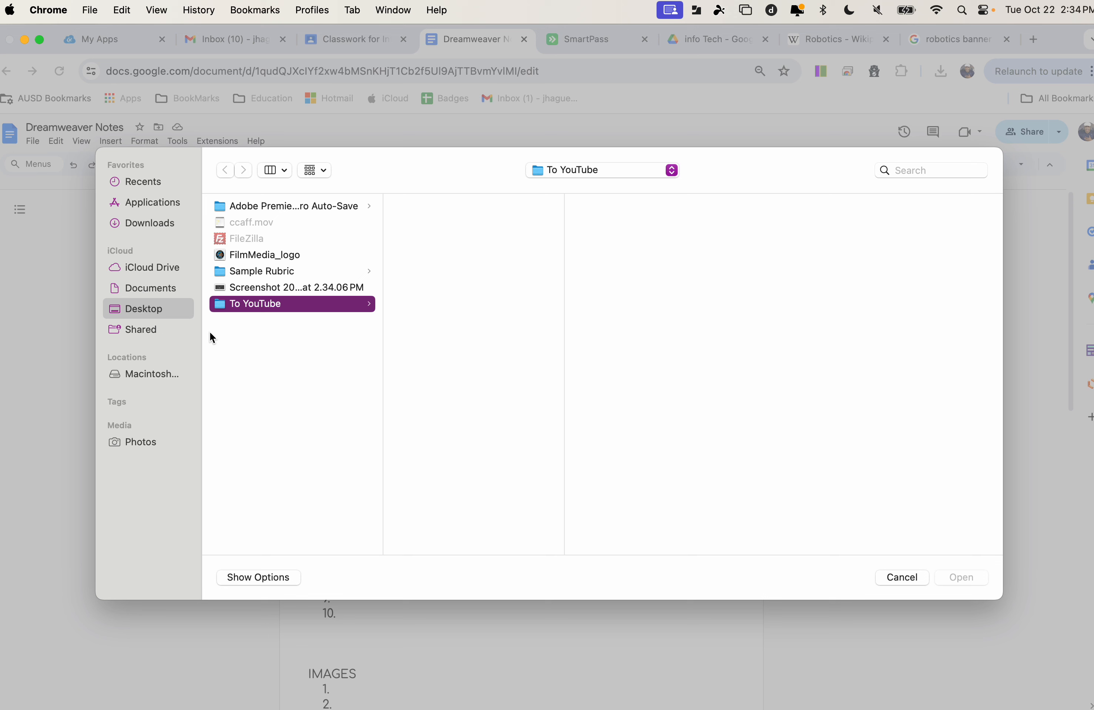
click(167, 269)
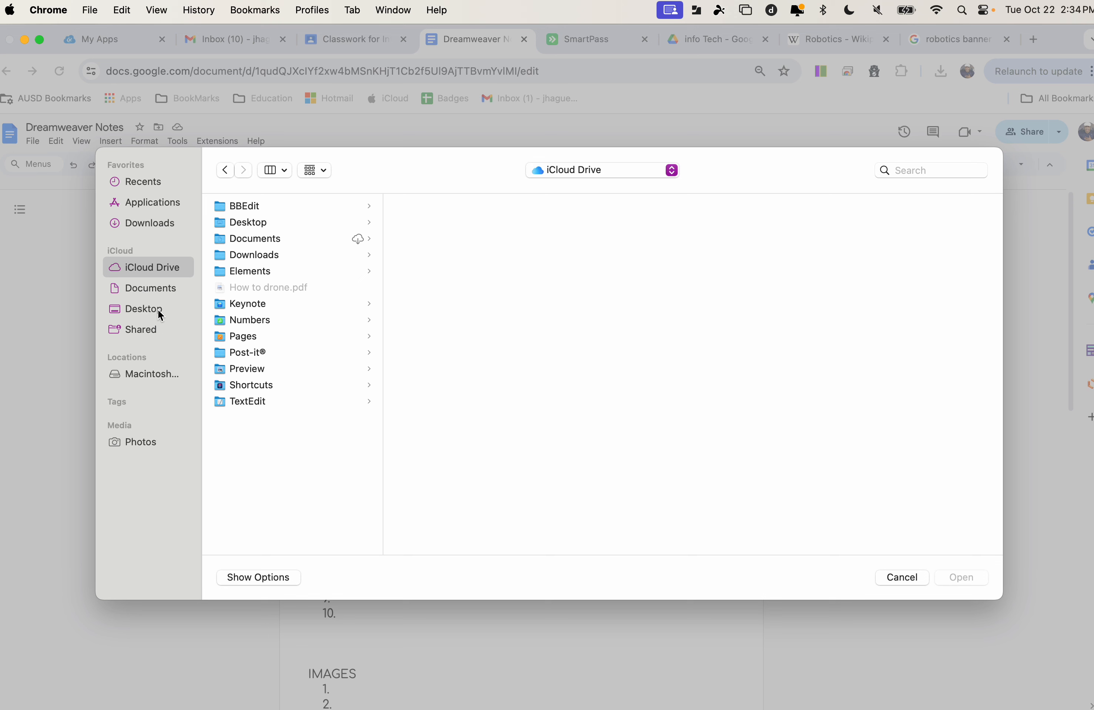
click(139, 309)
click(148, 331)
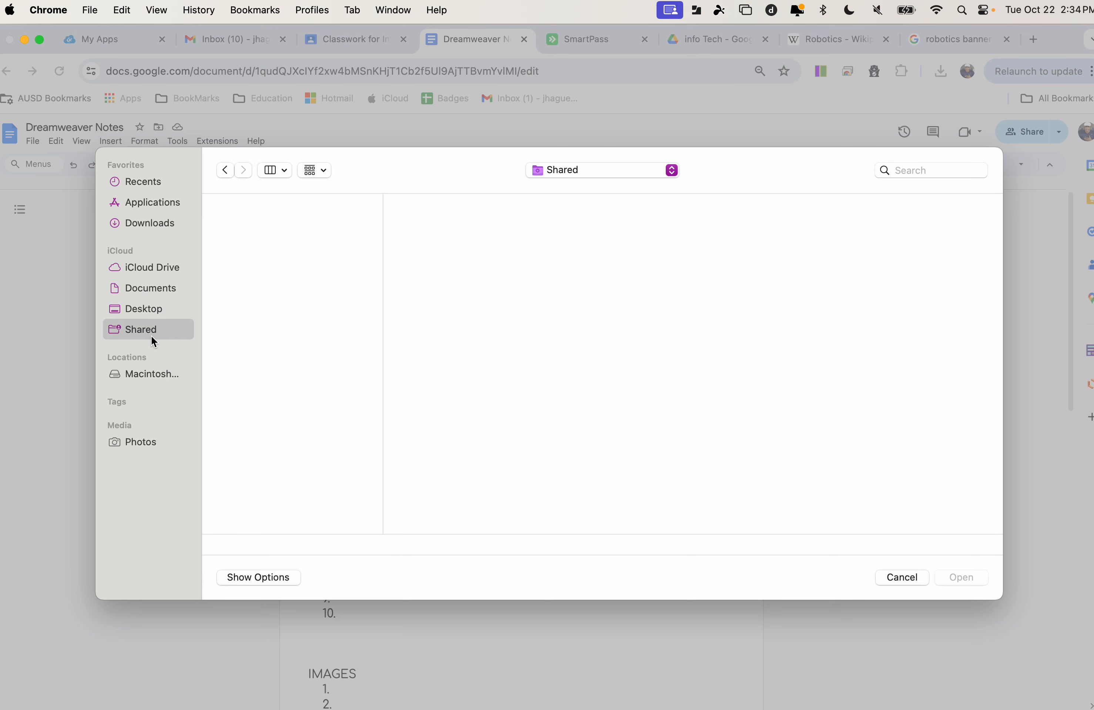
click(162, 312)
click(285, 290)
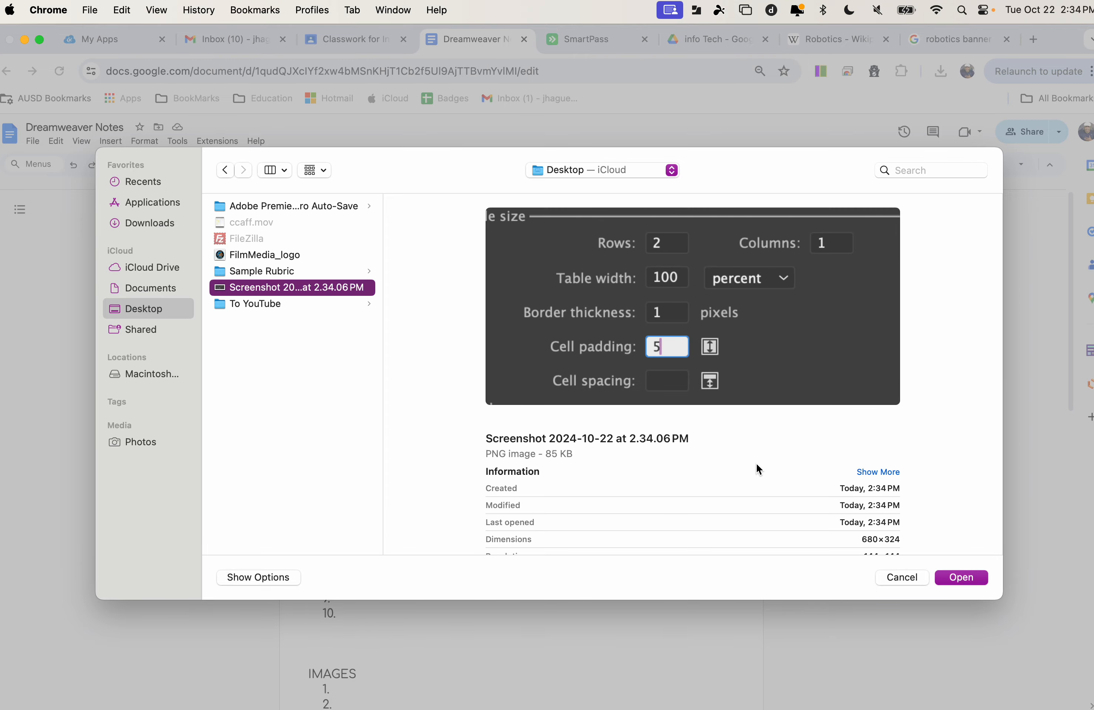
click(968, 576)
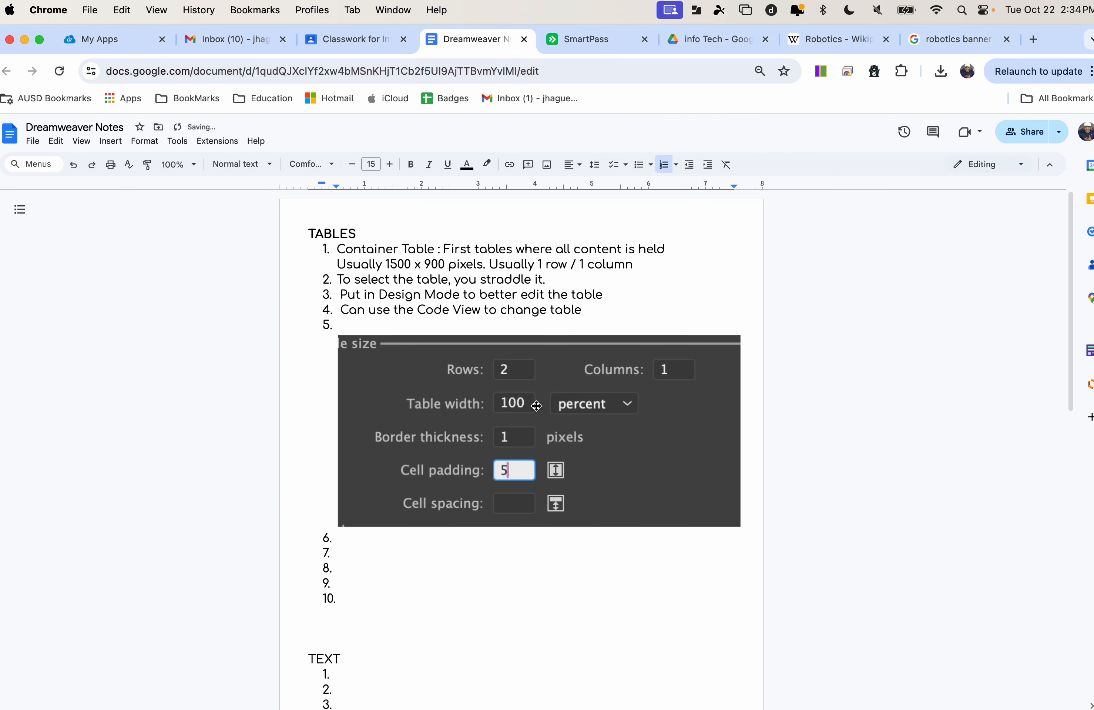
Shrink the inserted screenshot to about 4 inches wide and add a line break below it within item 5
click(595, 448)
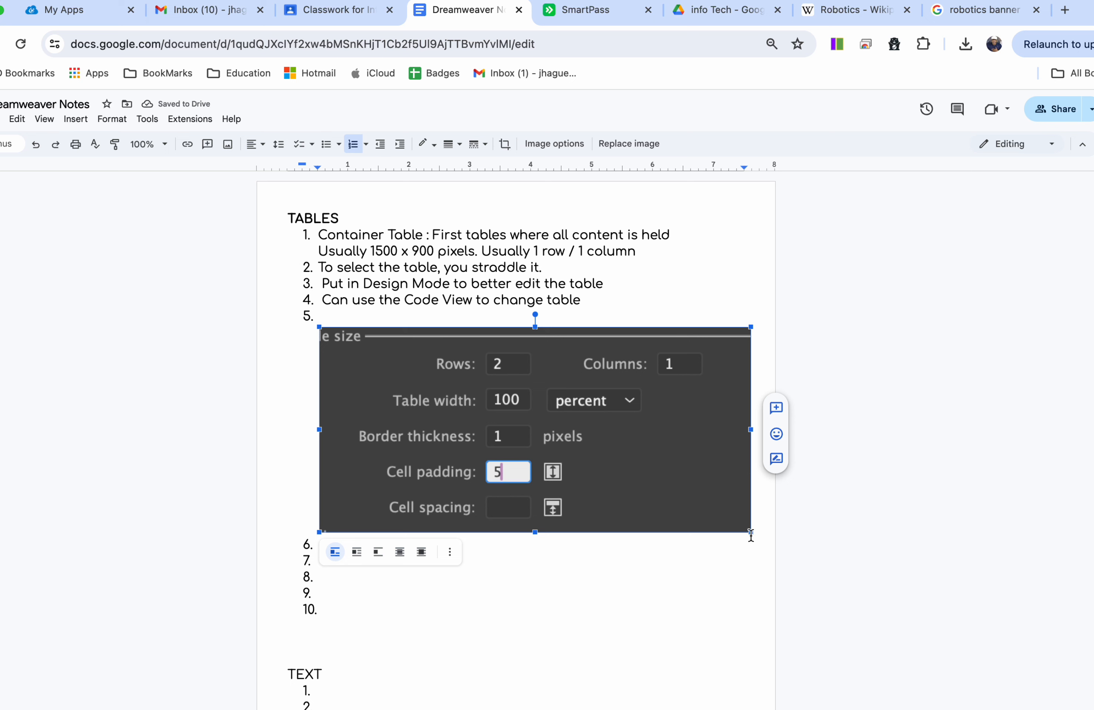
drag(750, 534, 574, 429)
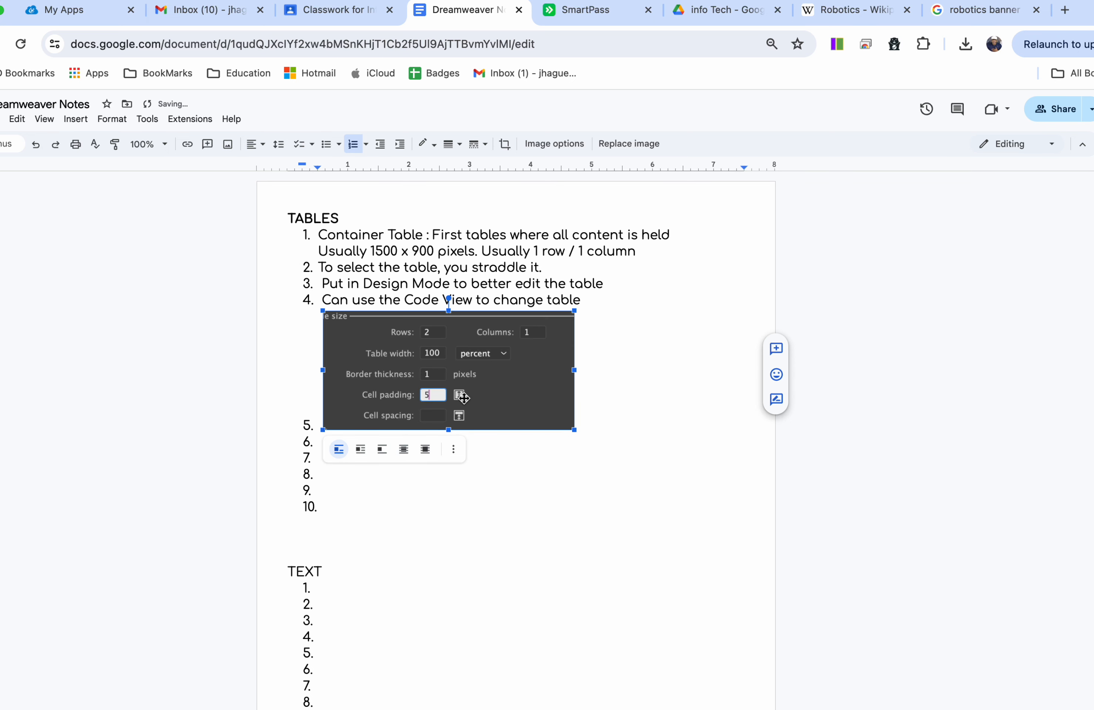
click(593, 386)
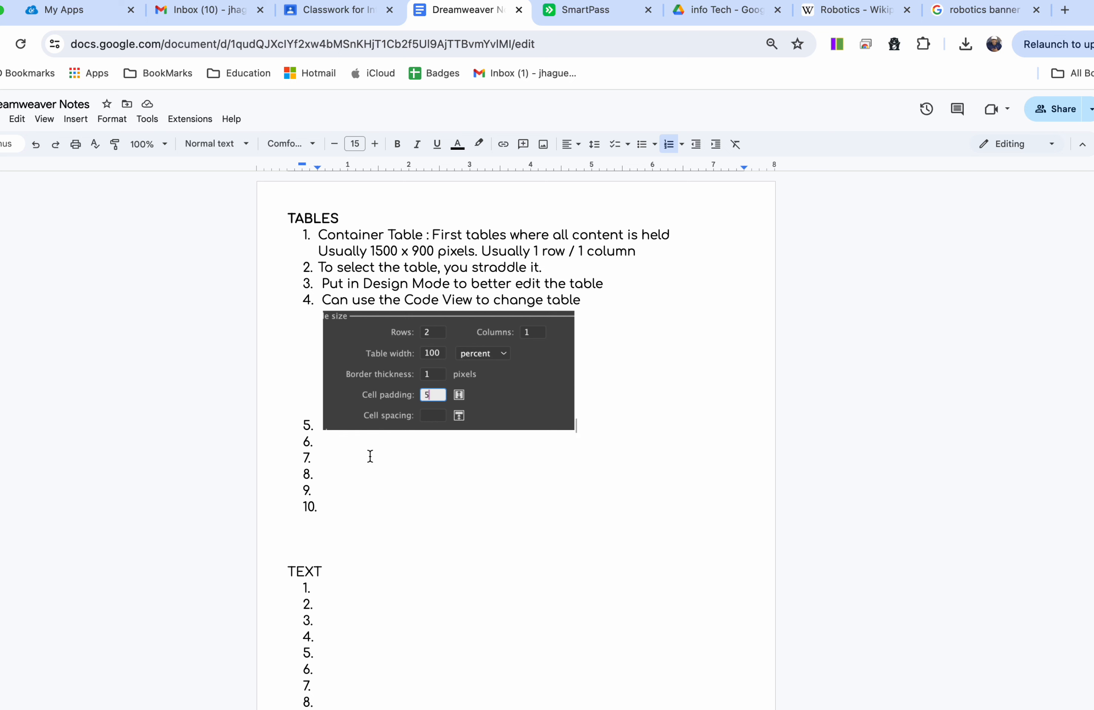
key(shift+Return)
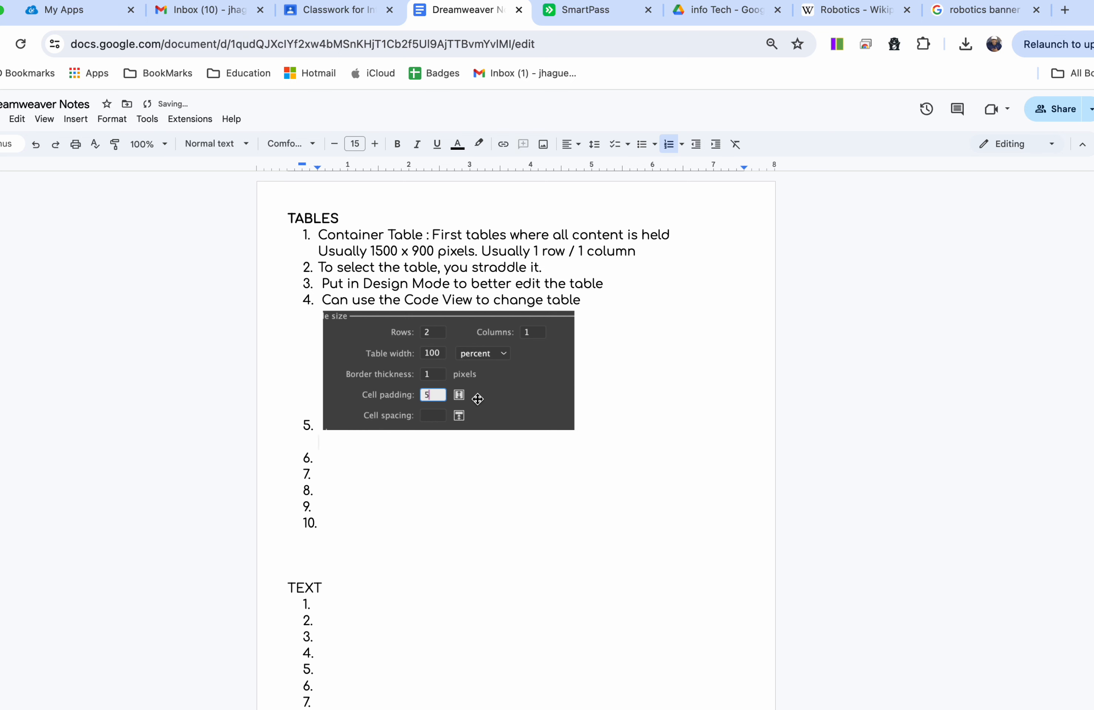
Switch back to Dreamweaver, insert the configured table into the container cell and place the cursor in its first row
key(super+Tab)
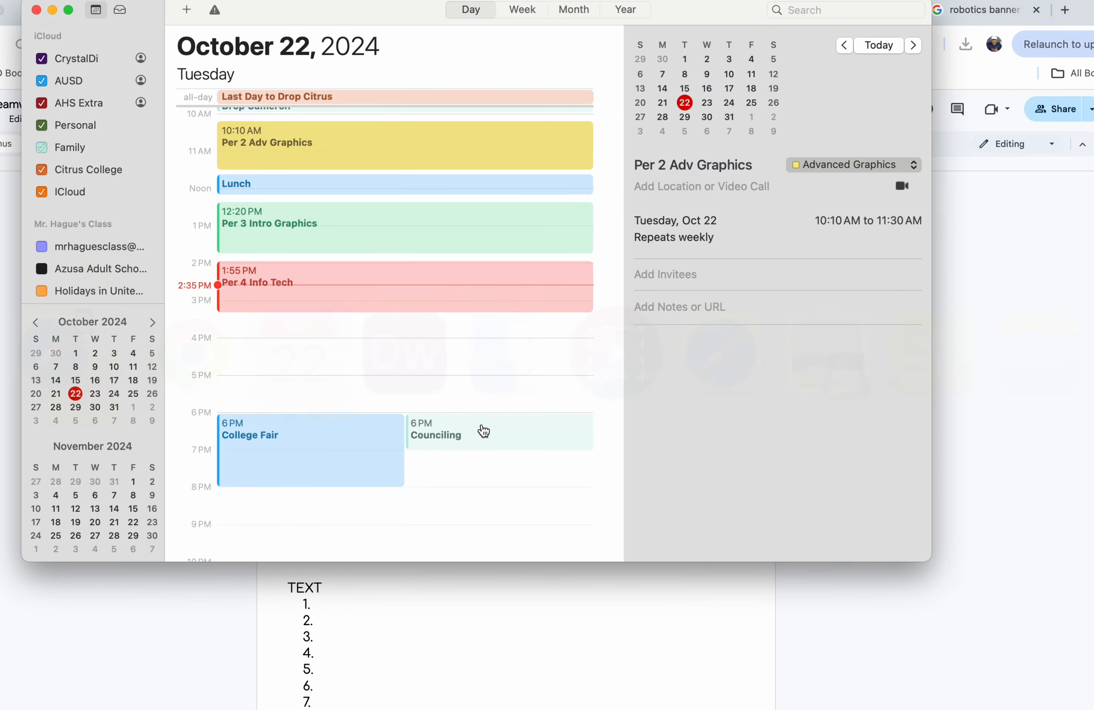
key(super+Tab)
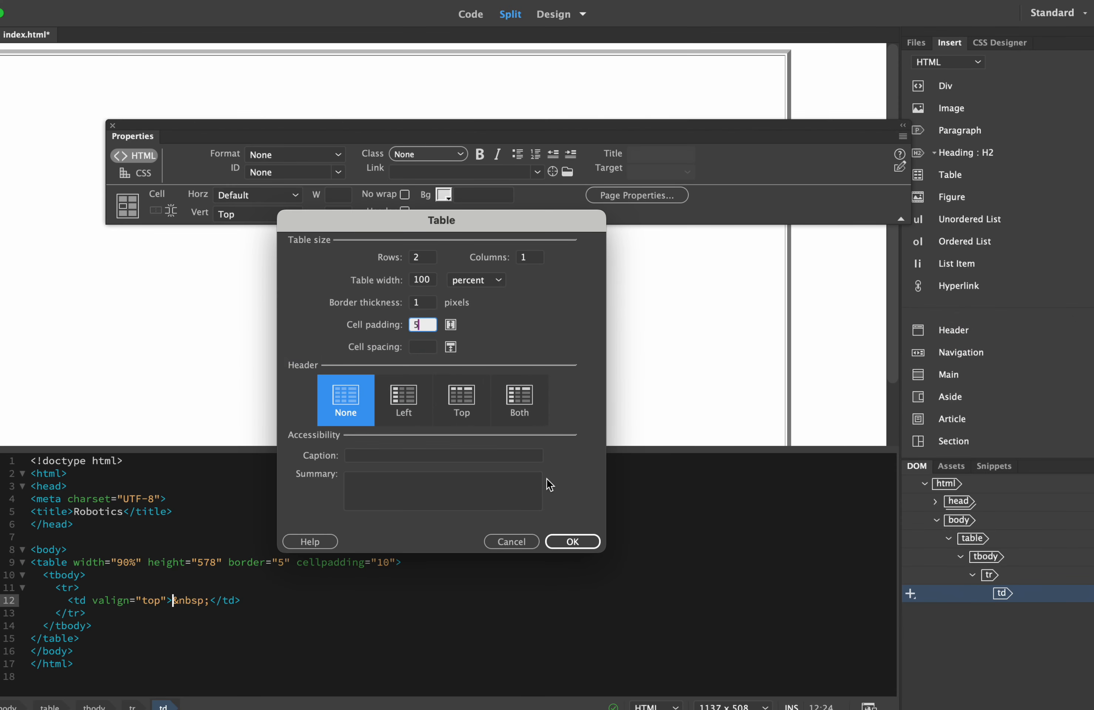
click(565, 543)
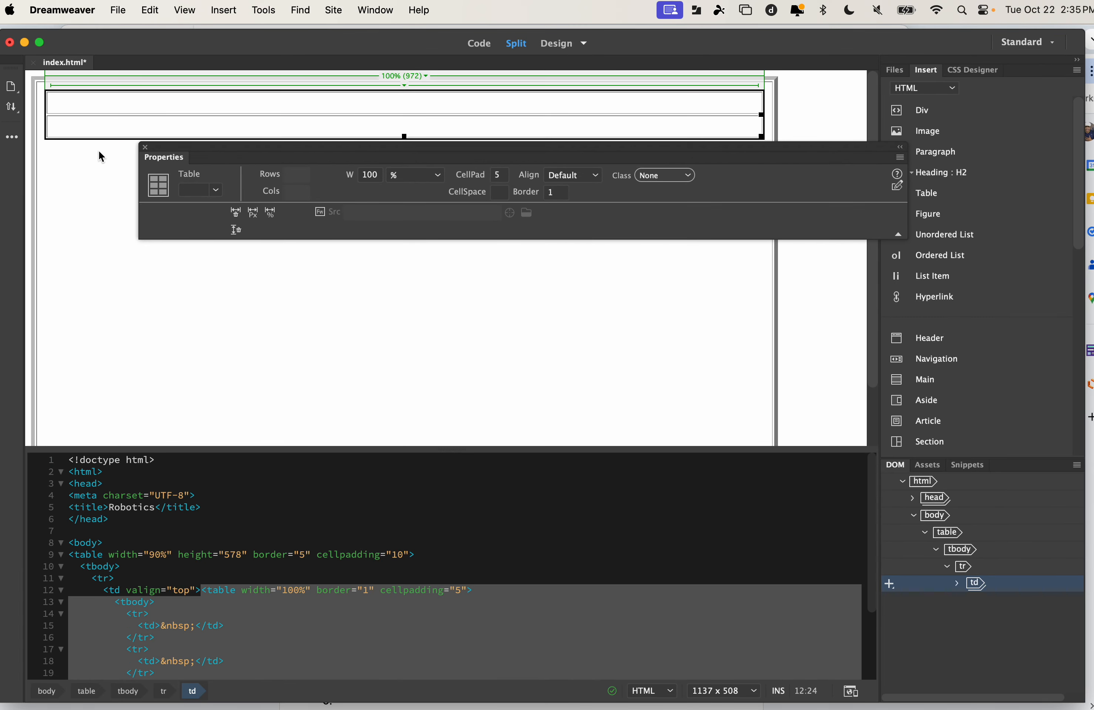
click(63, 132)
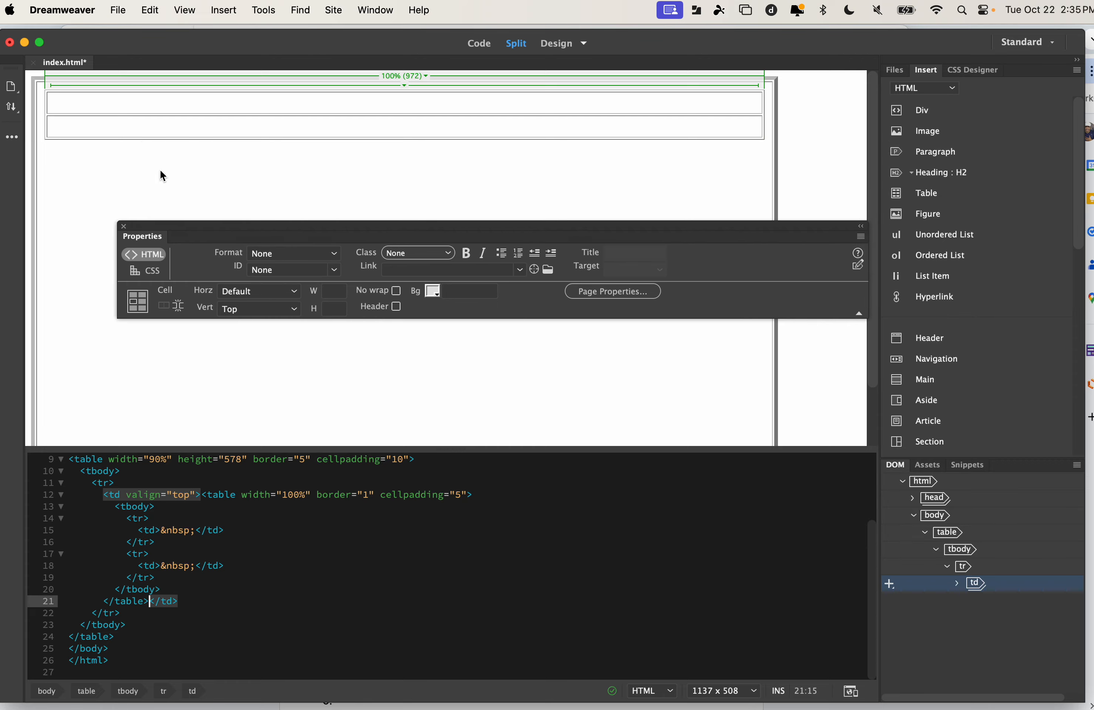
click(118, 105)
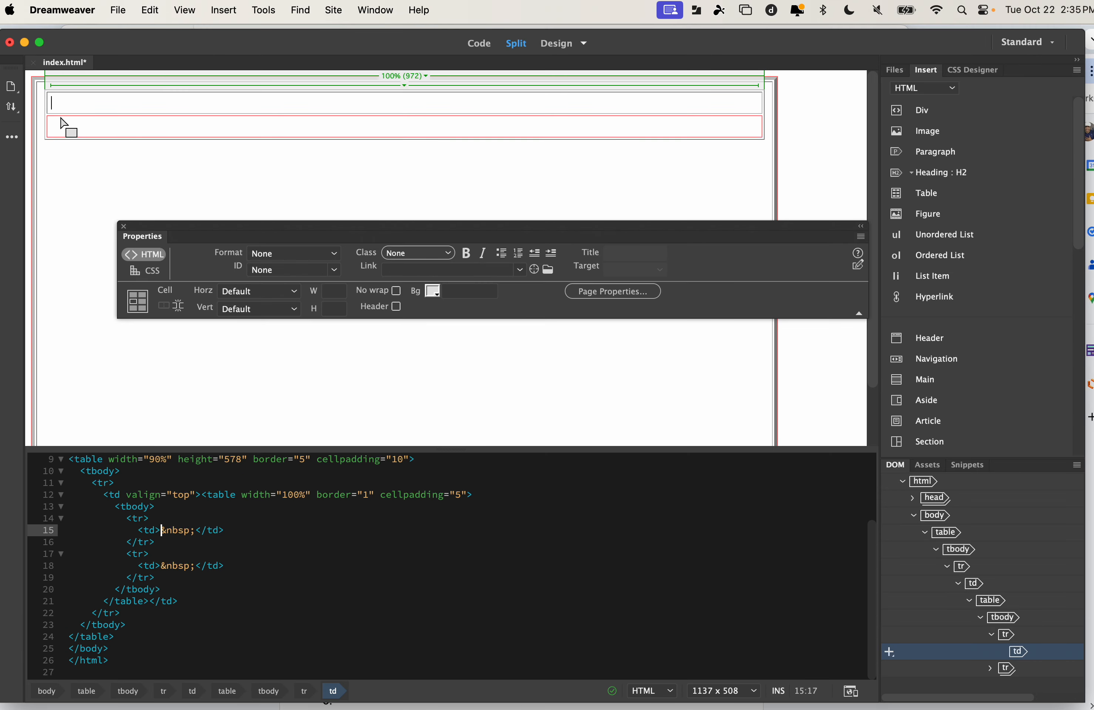
Switch to the Dreamweaver Notes document in Chrome and place the cursor in item 6 of the TABLES list
key(super+Tab)
key(super+Tab)
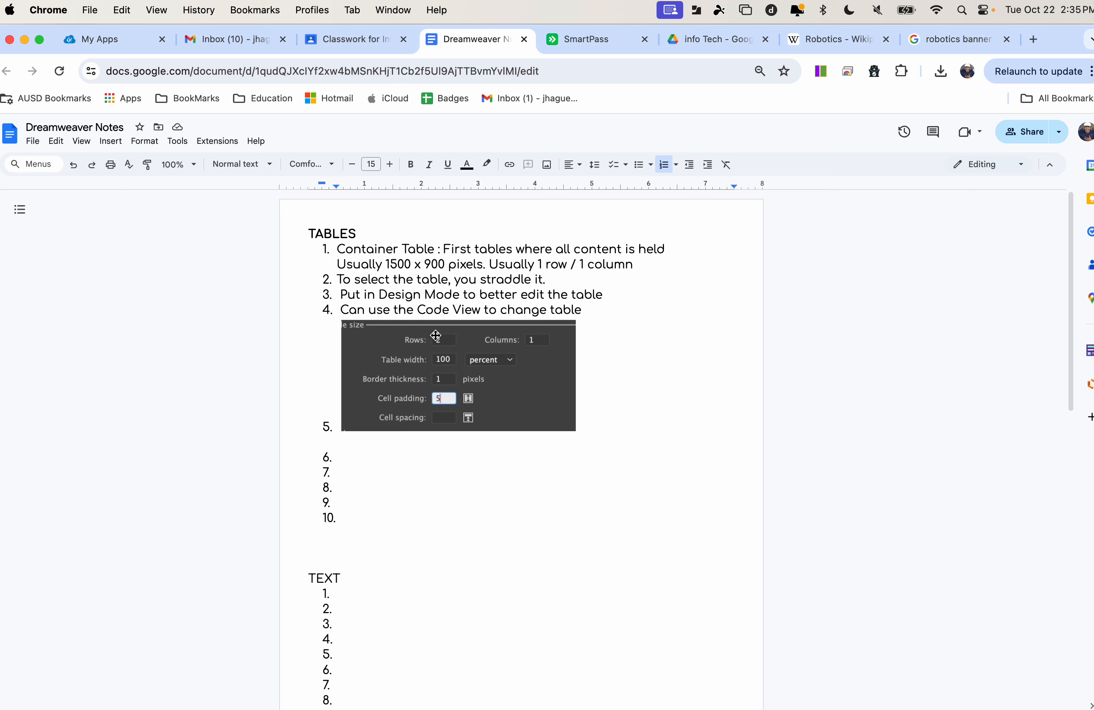
click(381, 464)
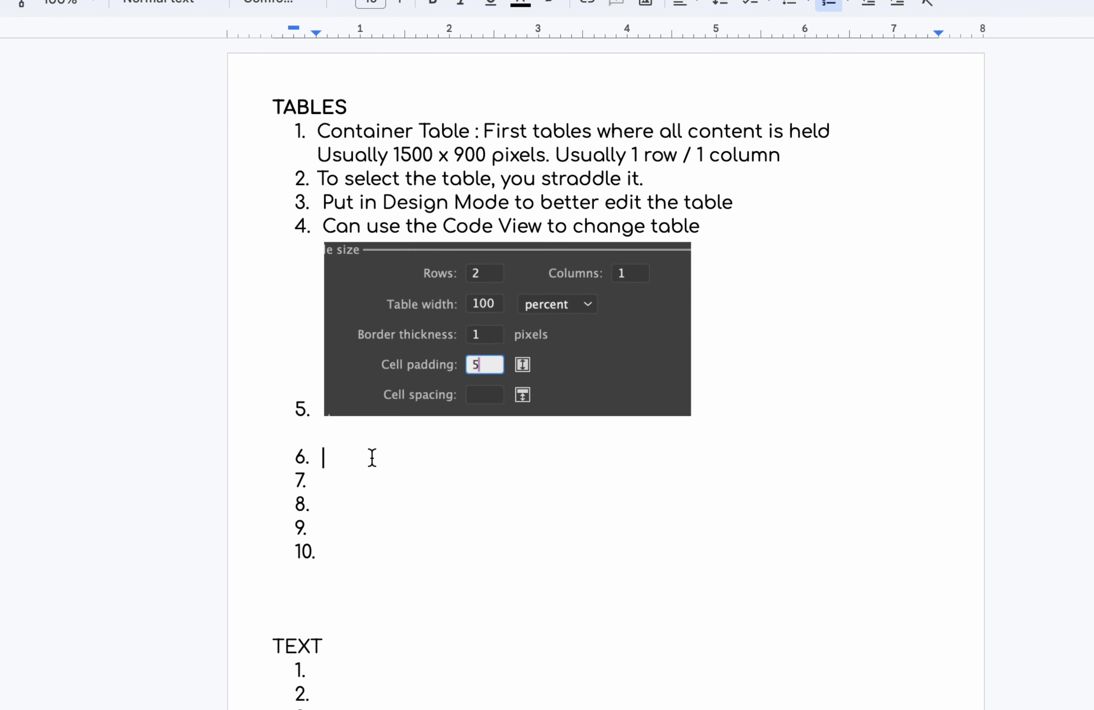
text(A table)
key(BackSpace)
key(BackSpace)
key(BackSpace)
key(BackSpace)
key(BackSpace)
key(BackSpace)
key(BackSpace)
key(BackSpace)
Write "Tables within a table → Nested Table" as item 6 of the TABLES list
text(Tables withi)
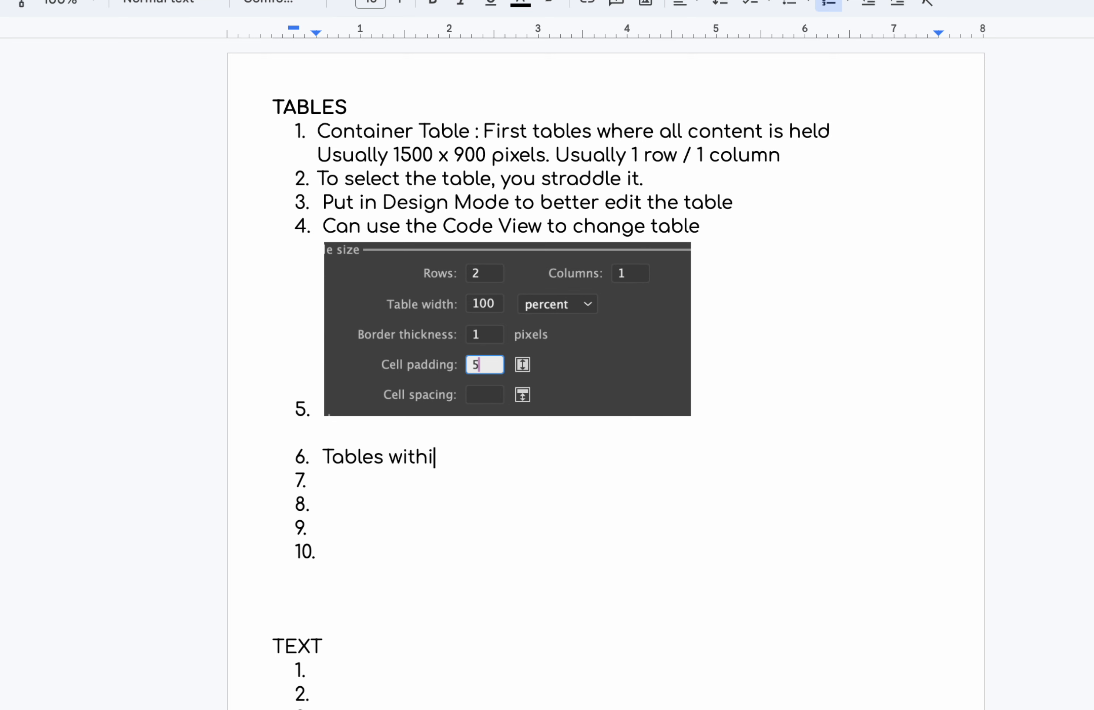
text(n a table =-)
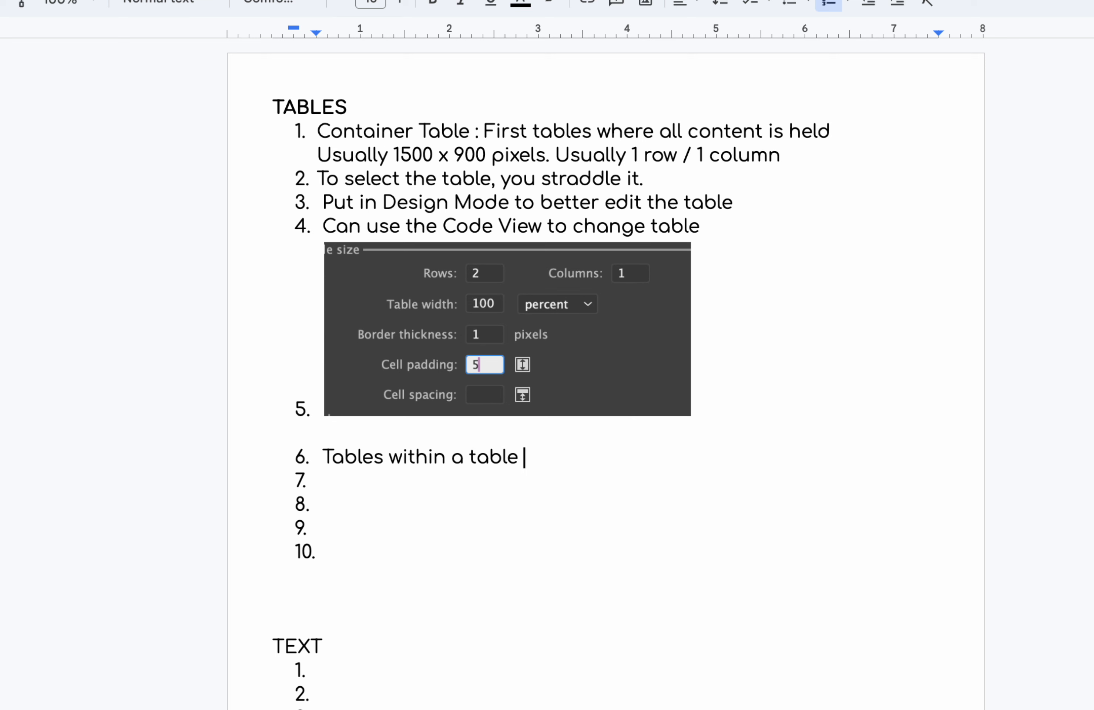
key(BackSpace)
key(BackSpace)
text(-> Nest)
text(ed Table)
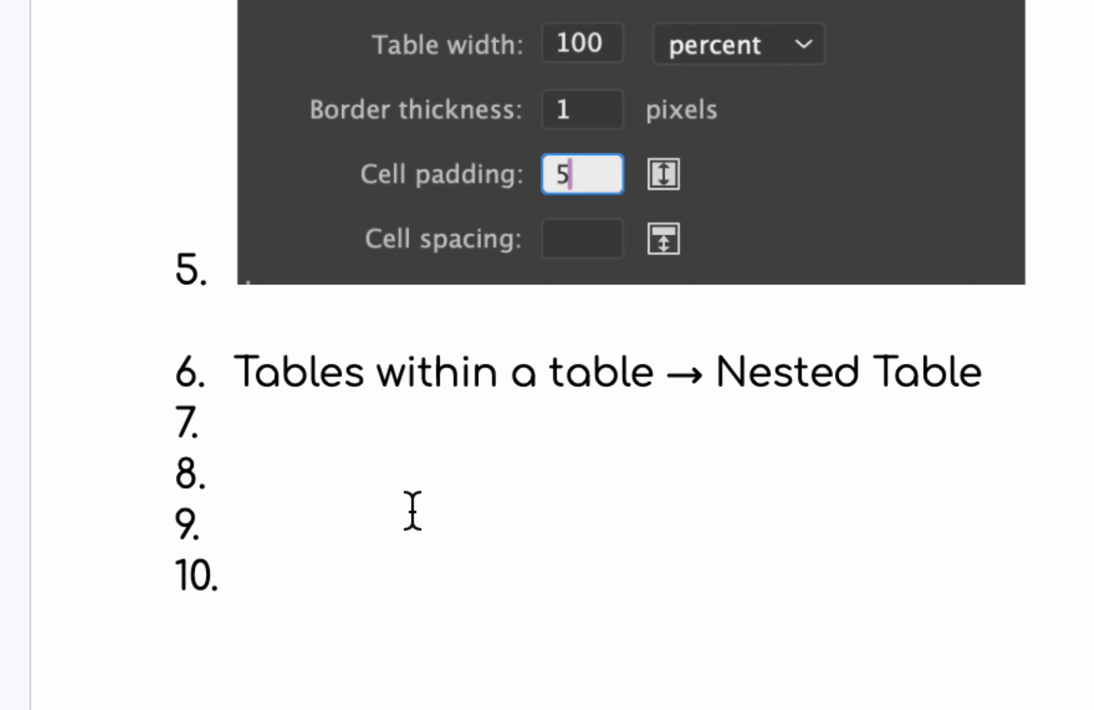
Switch back to Dreamweaver and insert bannersTop.jpeg from the web 4 images folder into the nested table's first row
key(super+Tab)
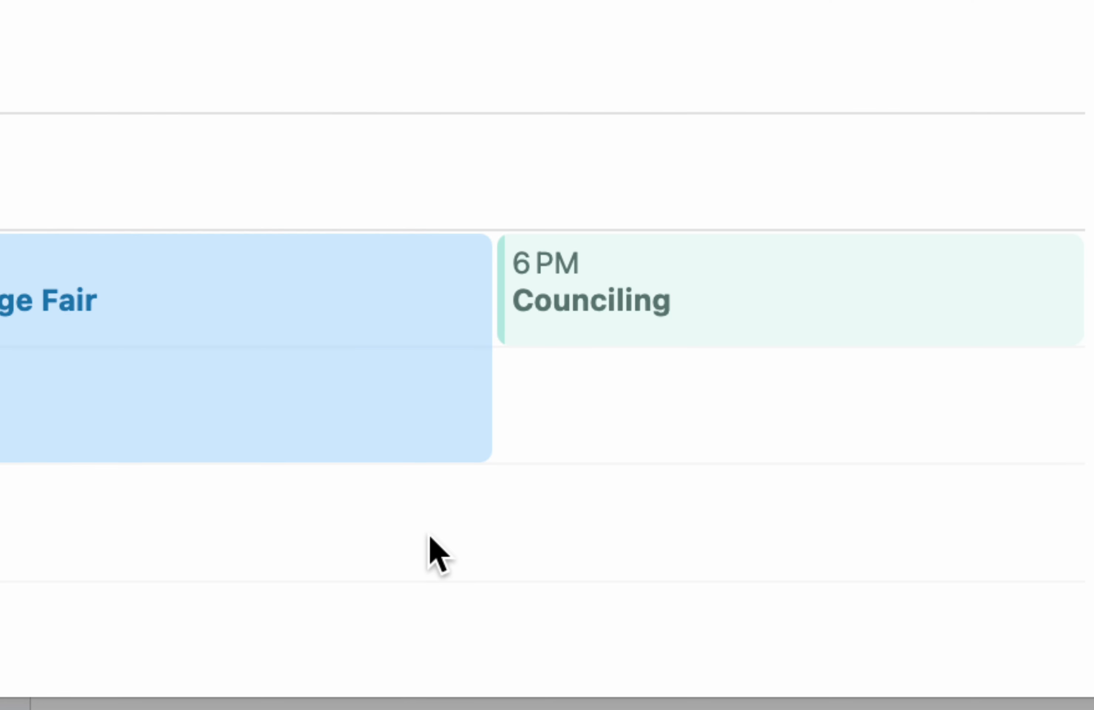
key(super+Tab)
key(Tab)
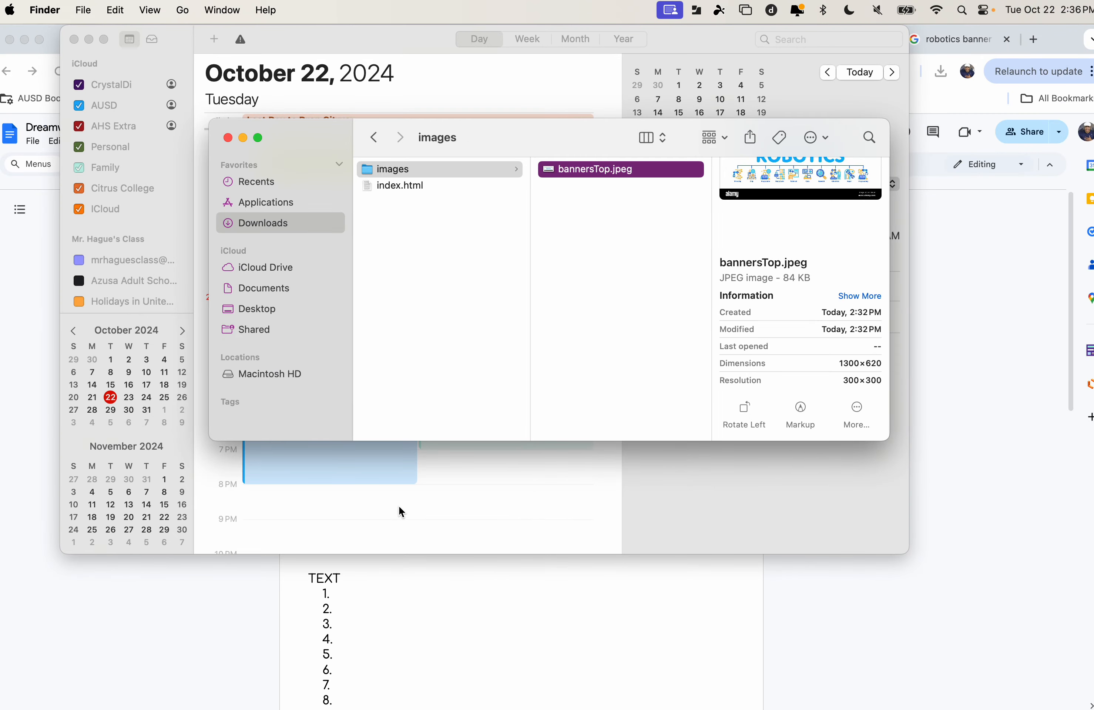
key(super+Tab)
key(Tab)
key(Tab)
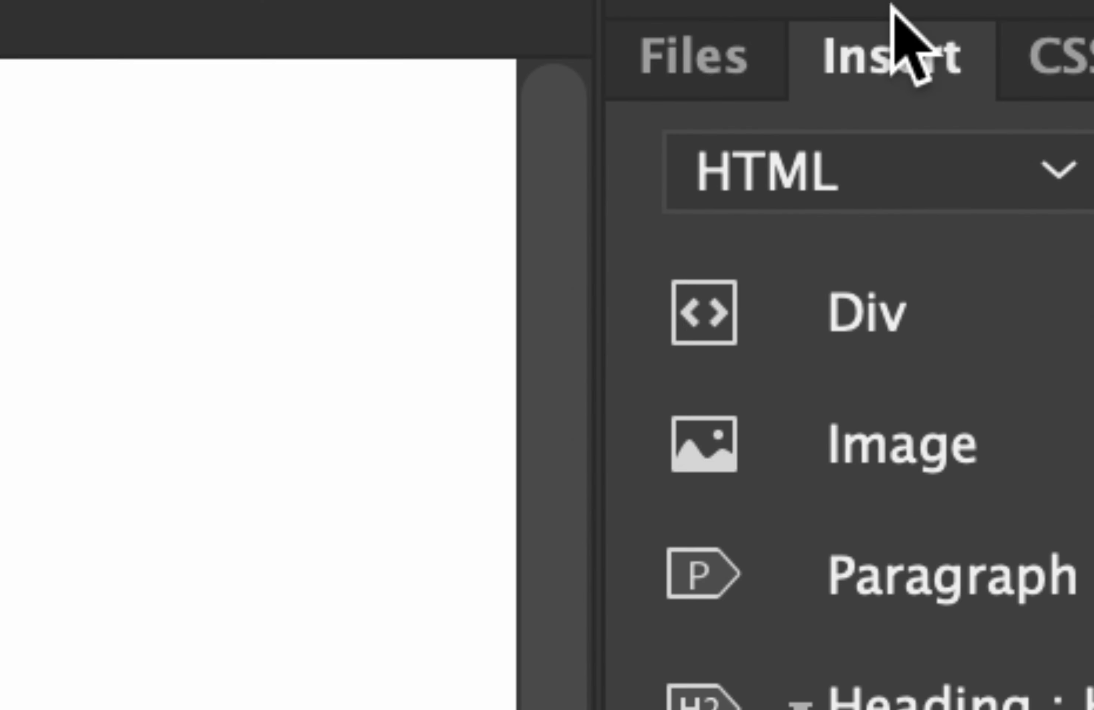
click(919, 401)
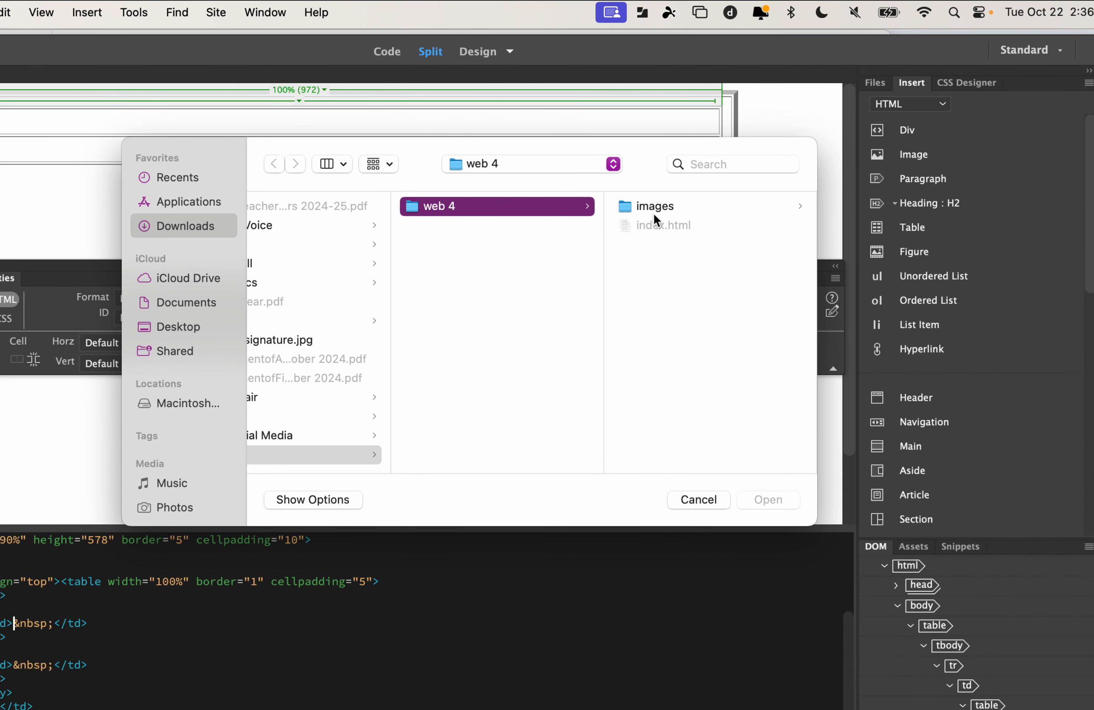
click(654, 212)
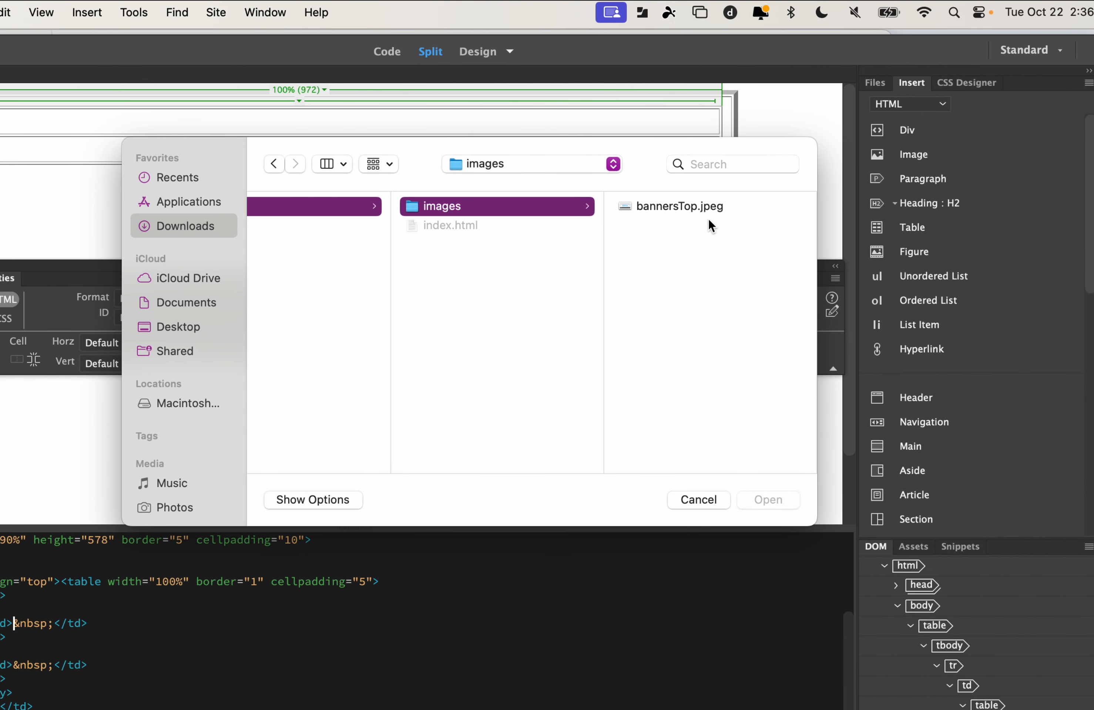
click(700, 208)
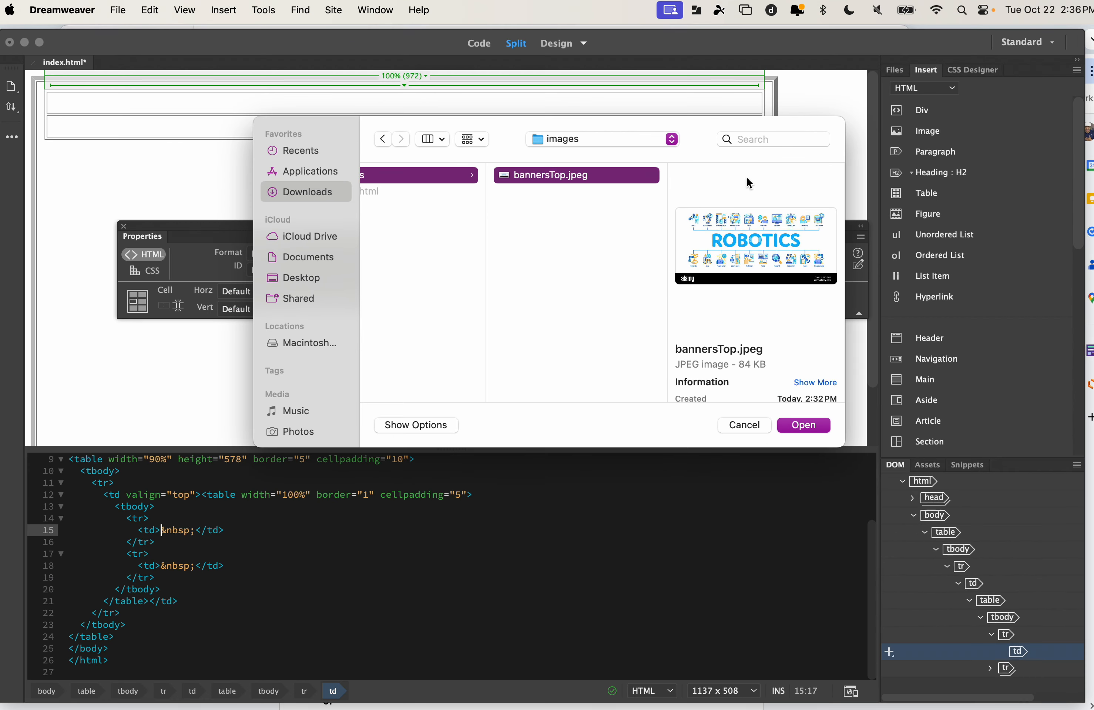
click(805, 426)
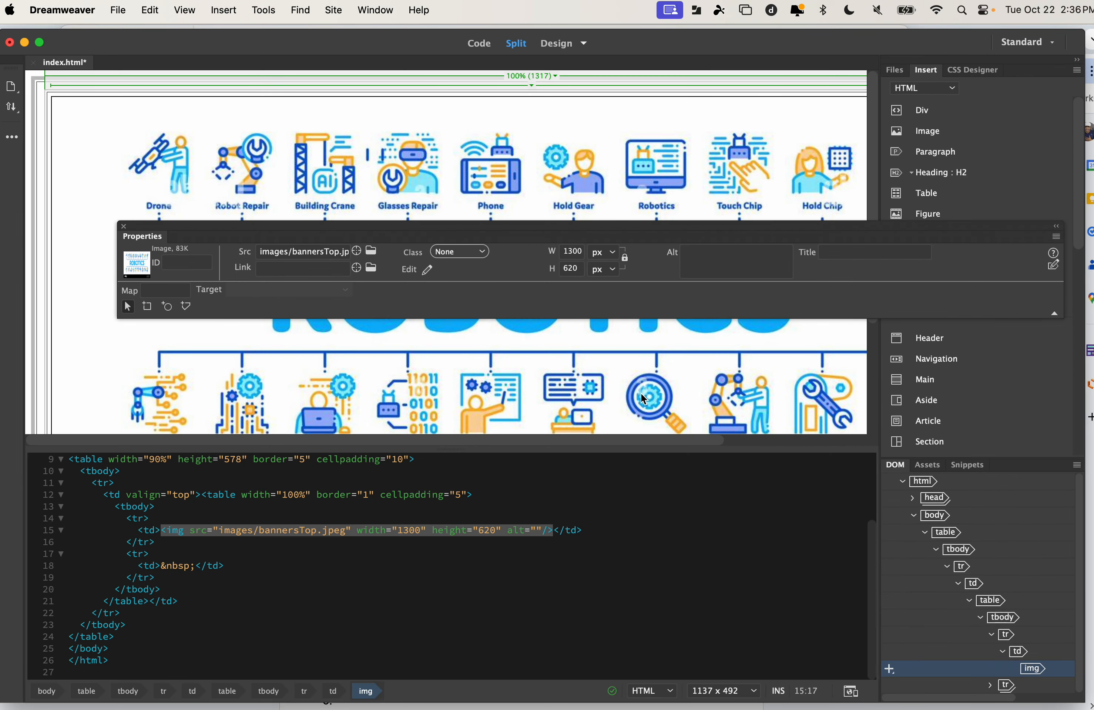
Check how the inserted banner fits the page and save index.html
scroll(627, 387, right, 5)
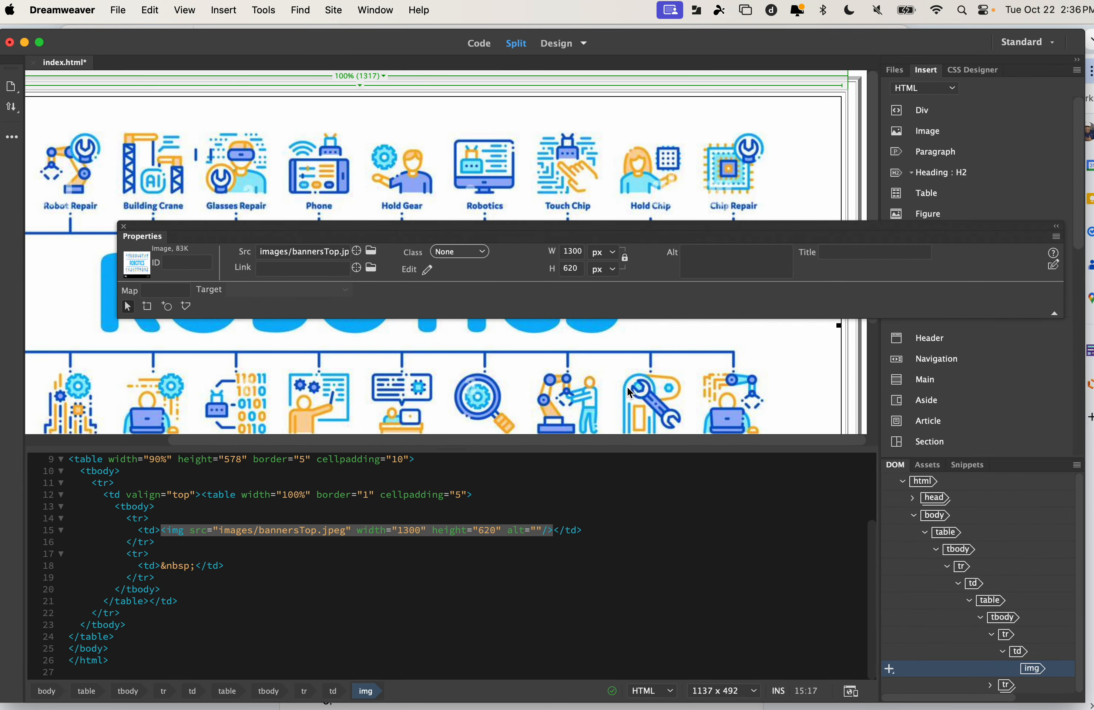
scroll(628, 389, left, 5)
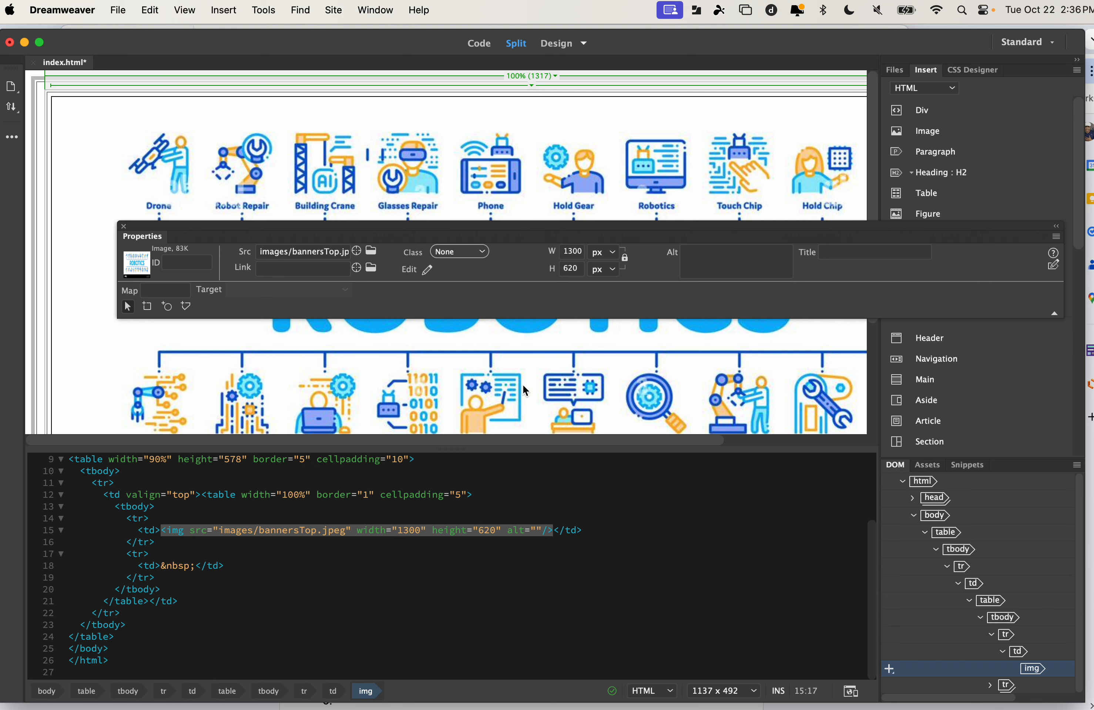
scroll(526, 391, right, 5)
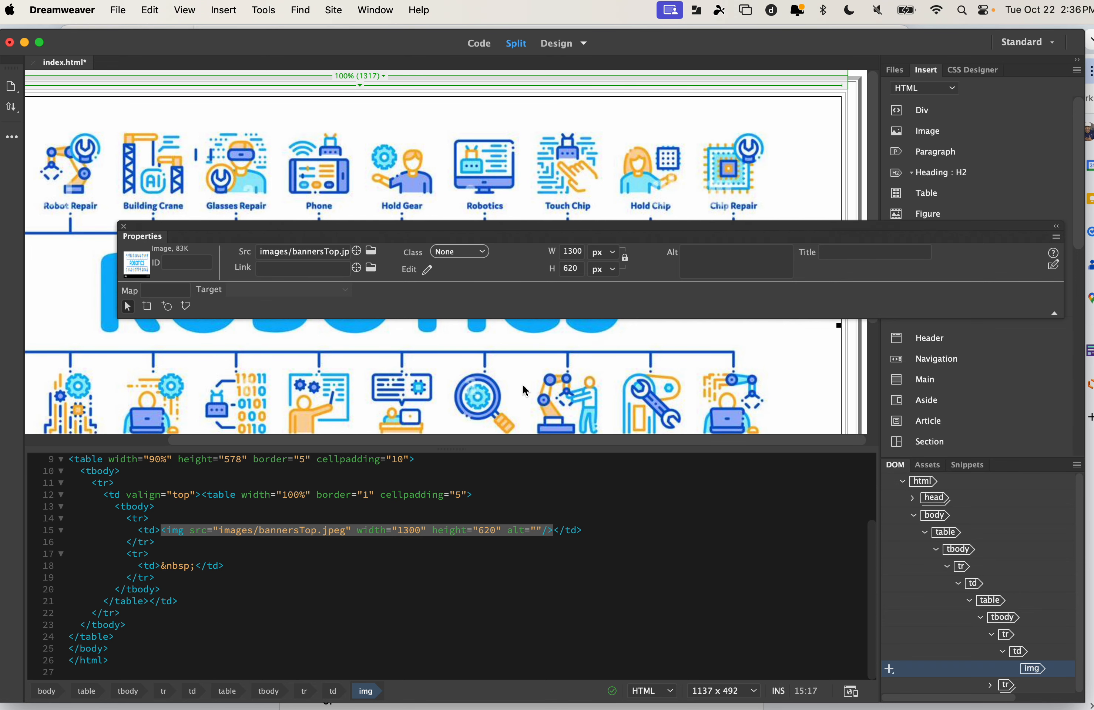
scroll(527, 391, down, 3)
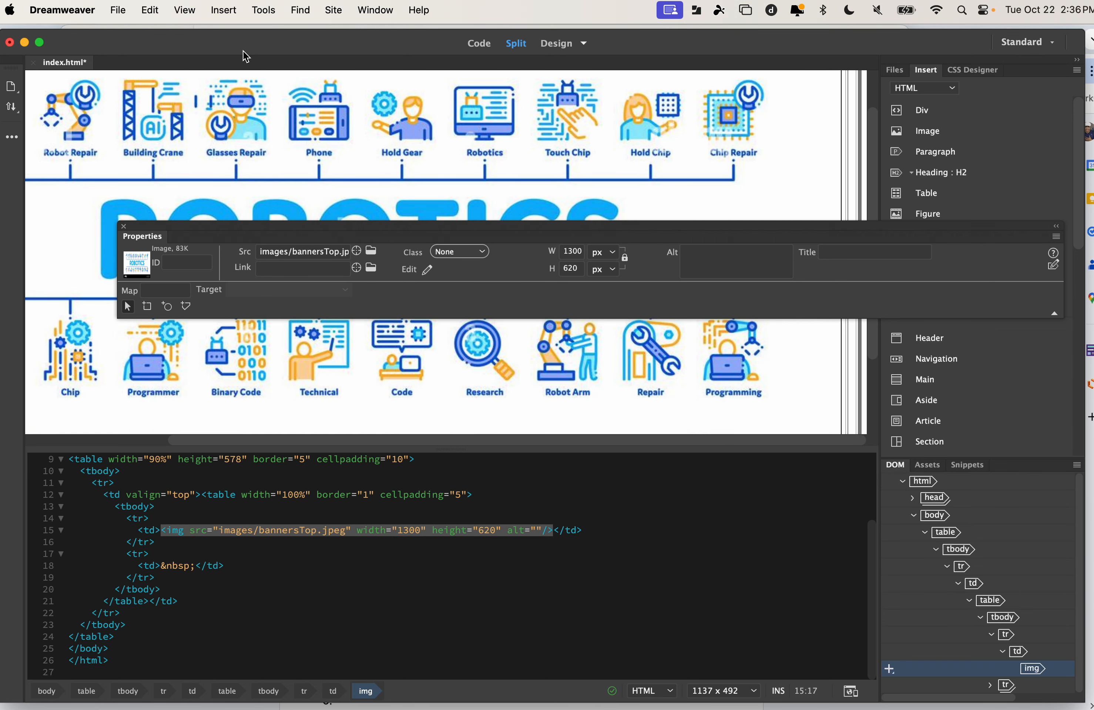
click(119, 14)
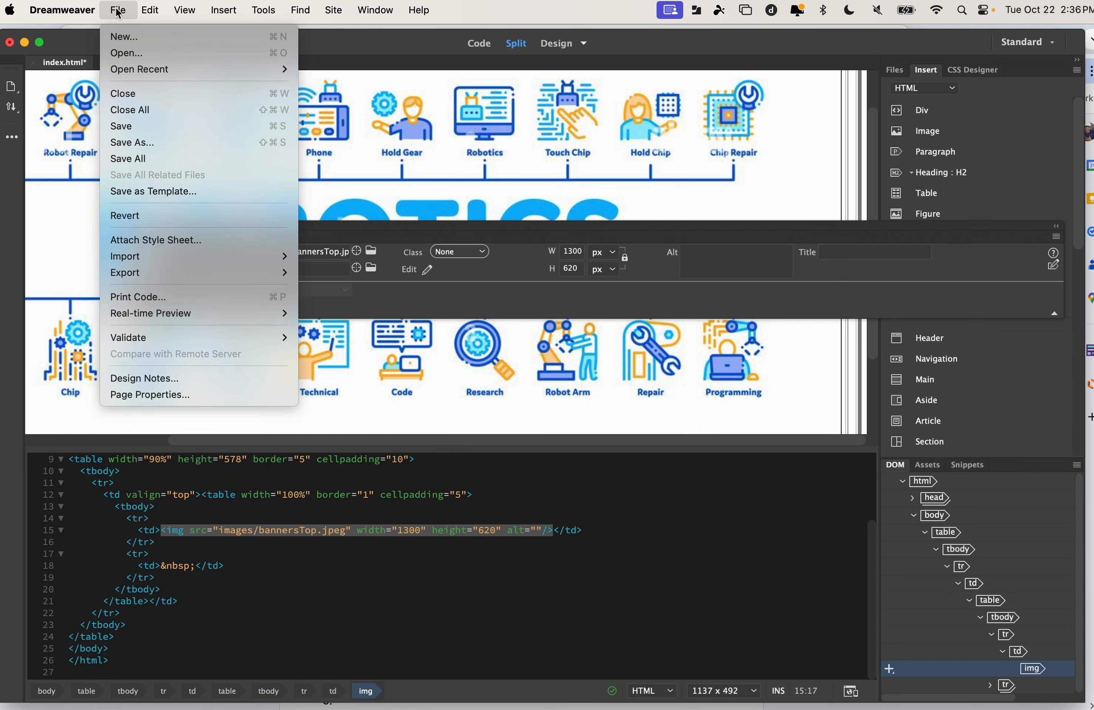
click(133, 131)
Switch to Finder and open index.html from the web 4 folder in Google Chrome to preview the page
key(super+Tab)
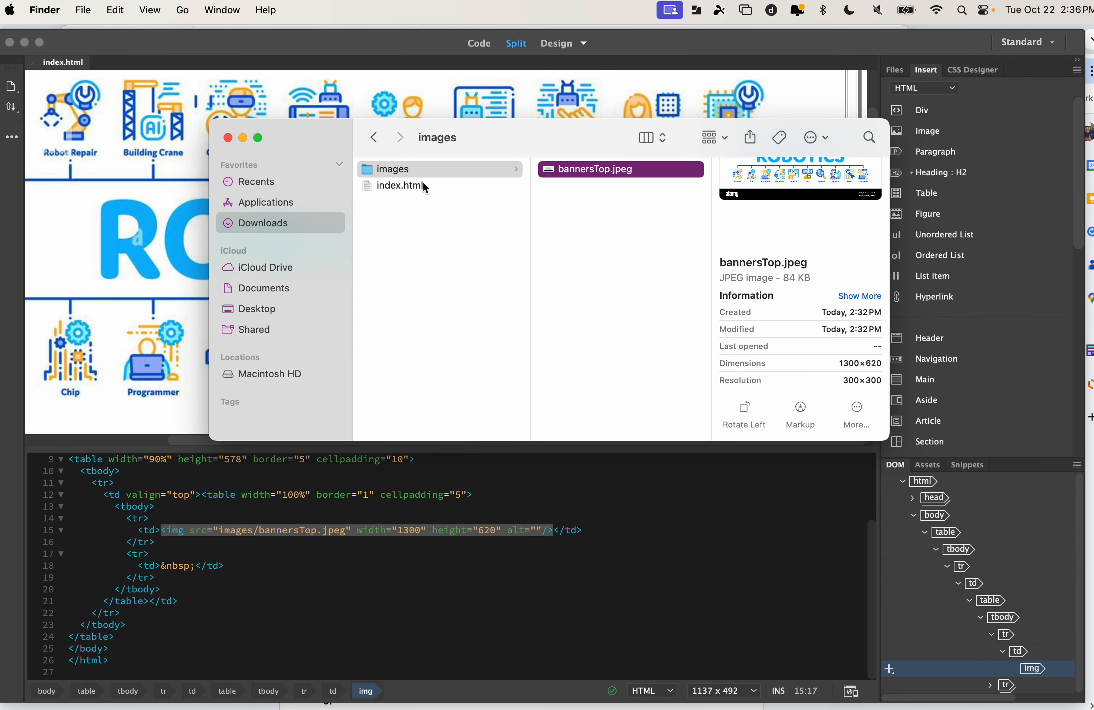
click(402, 185)
right_click(390, 186)
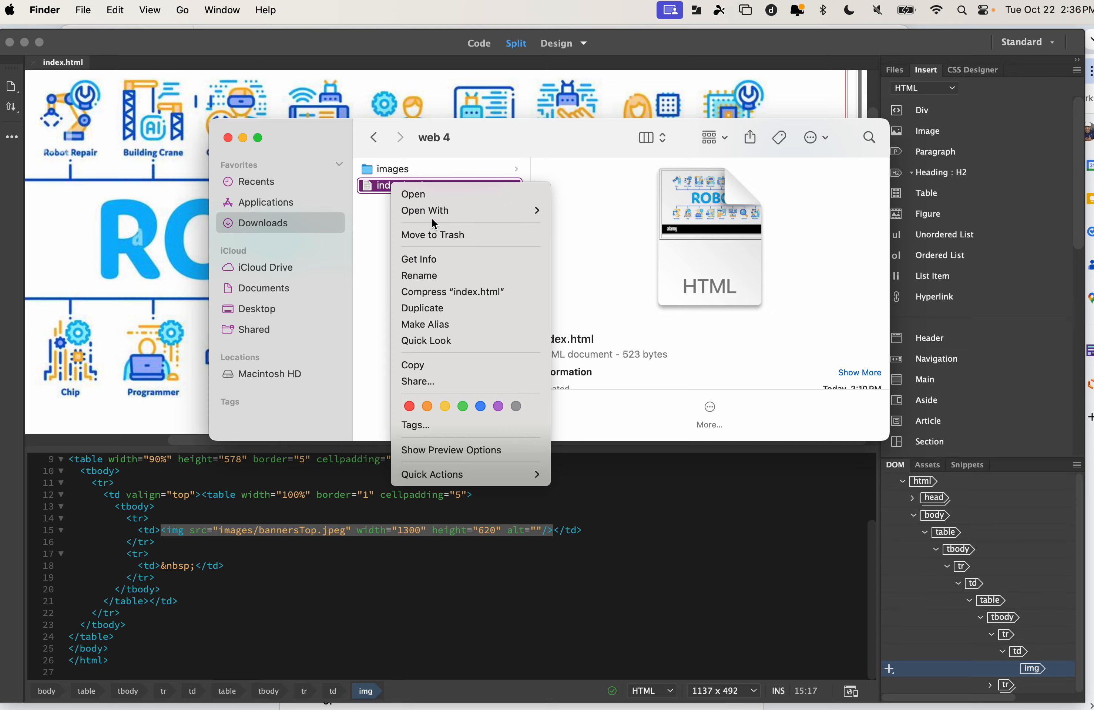
mouse_move(444, 214)
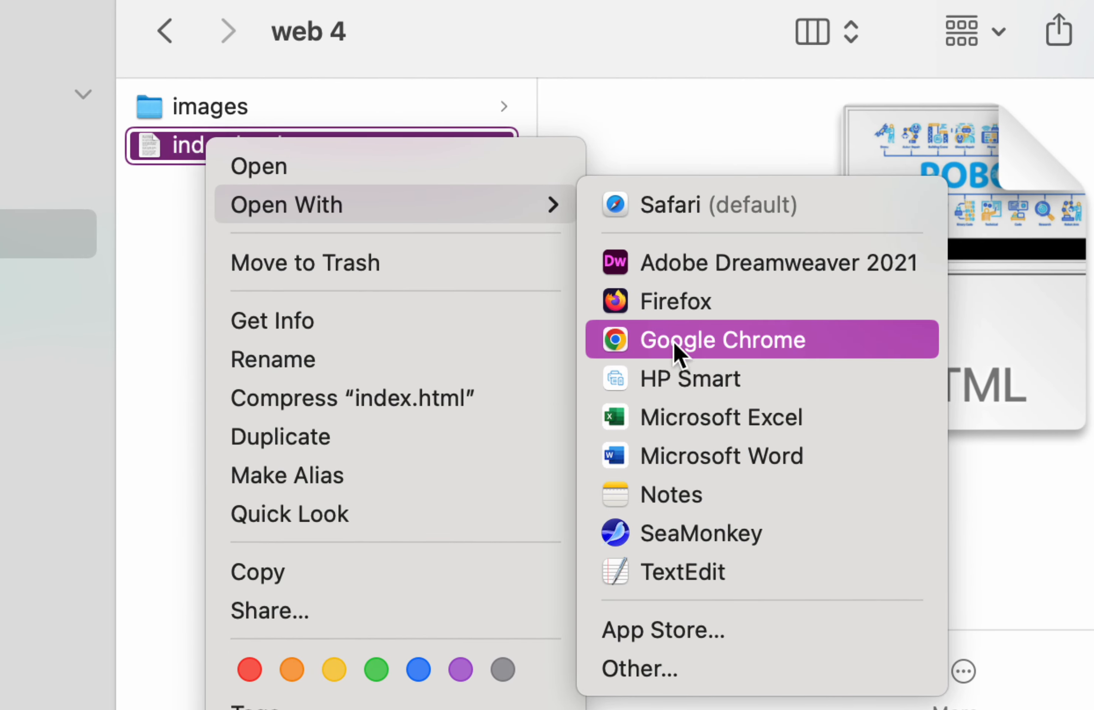
click(676, 353)
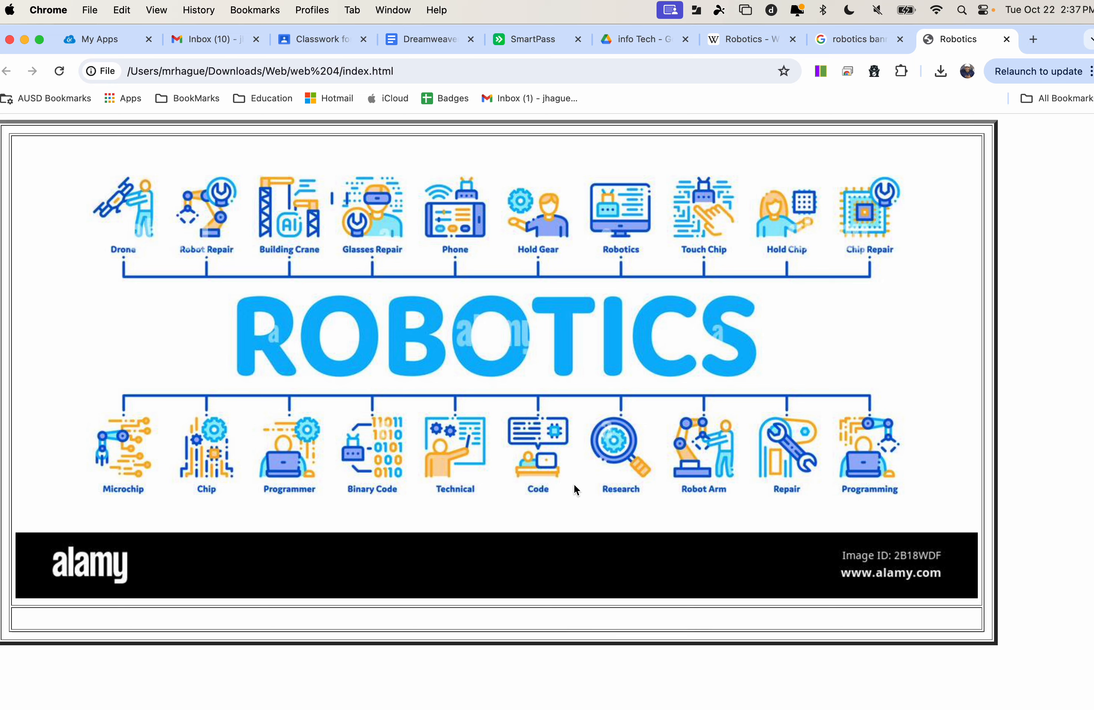
Return to Finder and open bannersTop.jpeg from the images folder in Photoshop 2025
key(super+Tab)
key(super+Tab)
key(super+Tab)
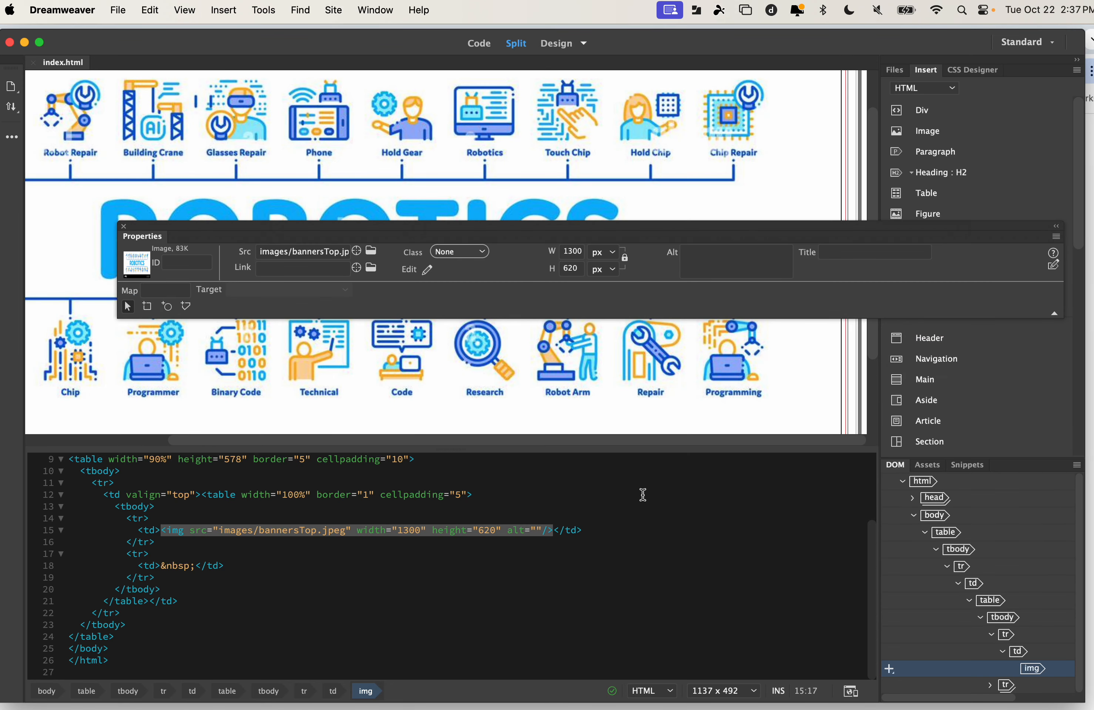
key(super+Tab)
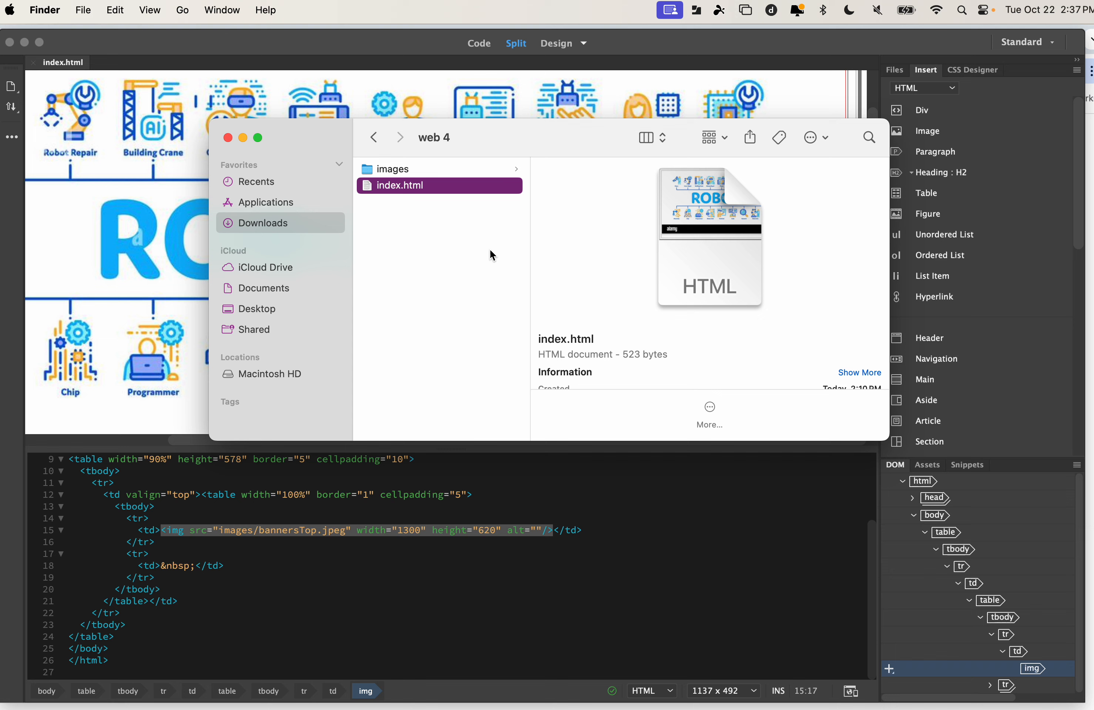
click(395, 171)
right_click(582, 178)
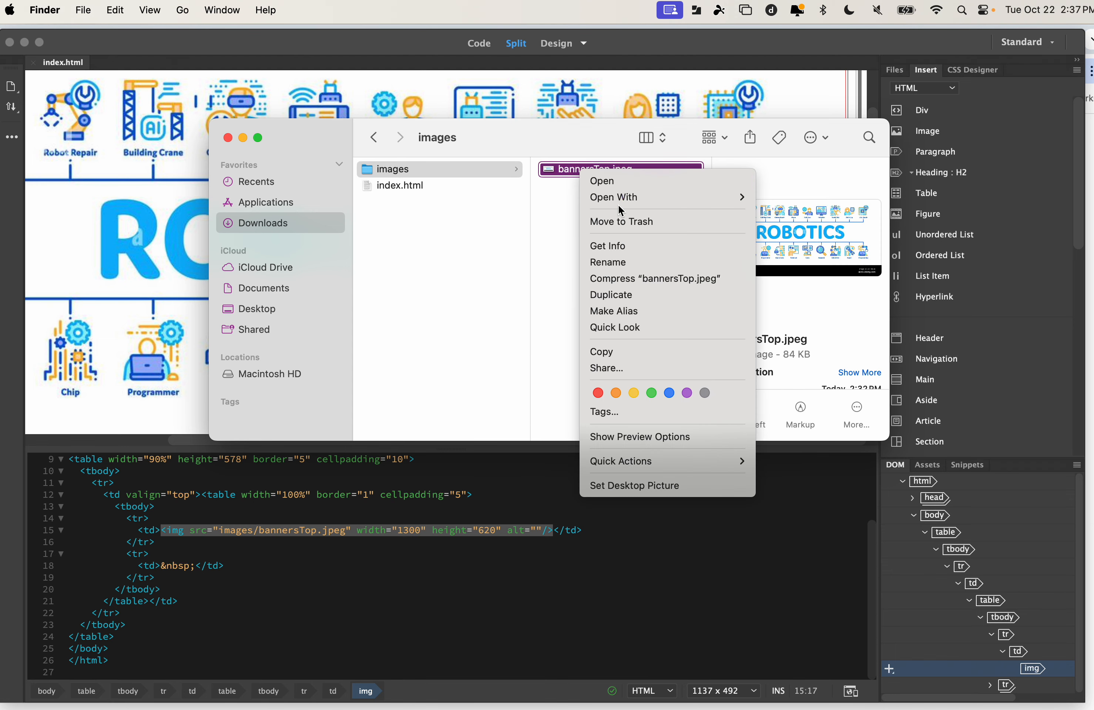
mouse_move(619, 200)
click(850, 301)
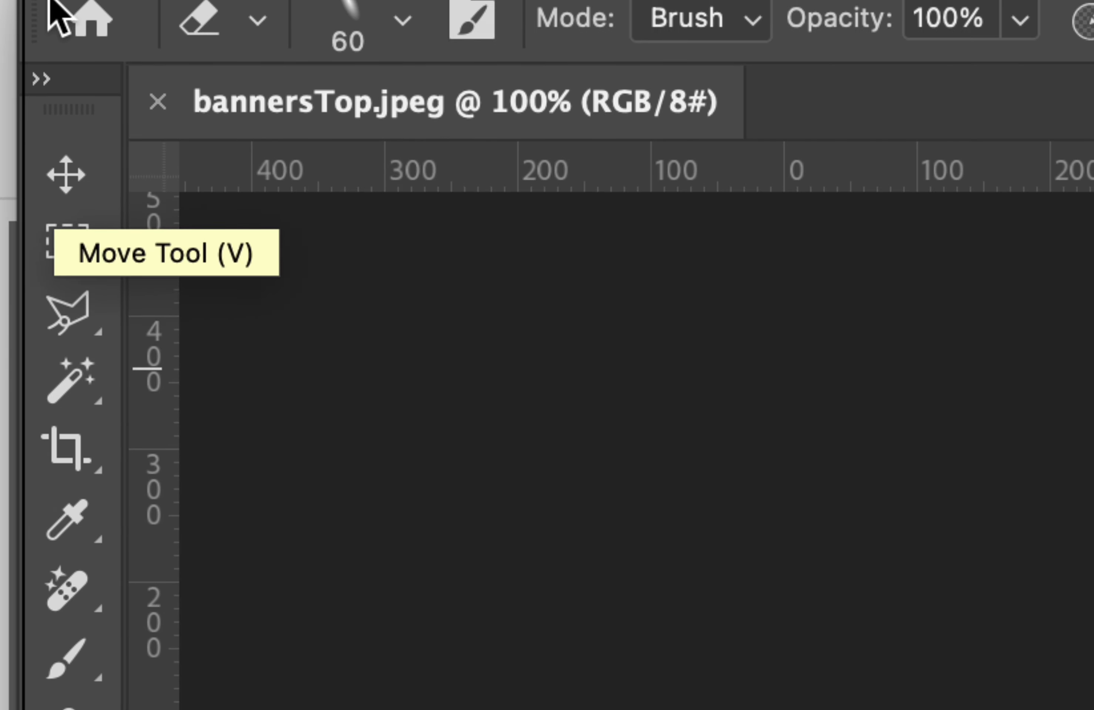
Crop the banner to remove the black alamy strip below the icons and the excess white margins above and below
click(76, 443)
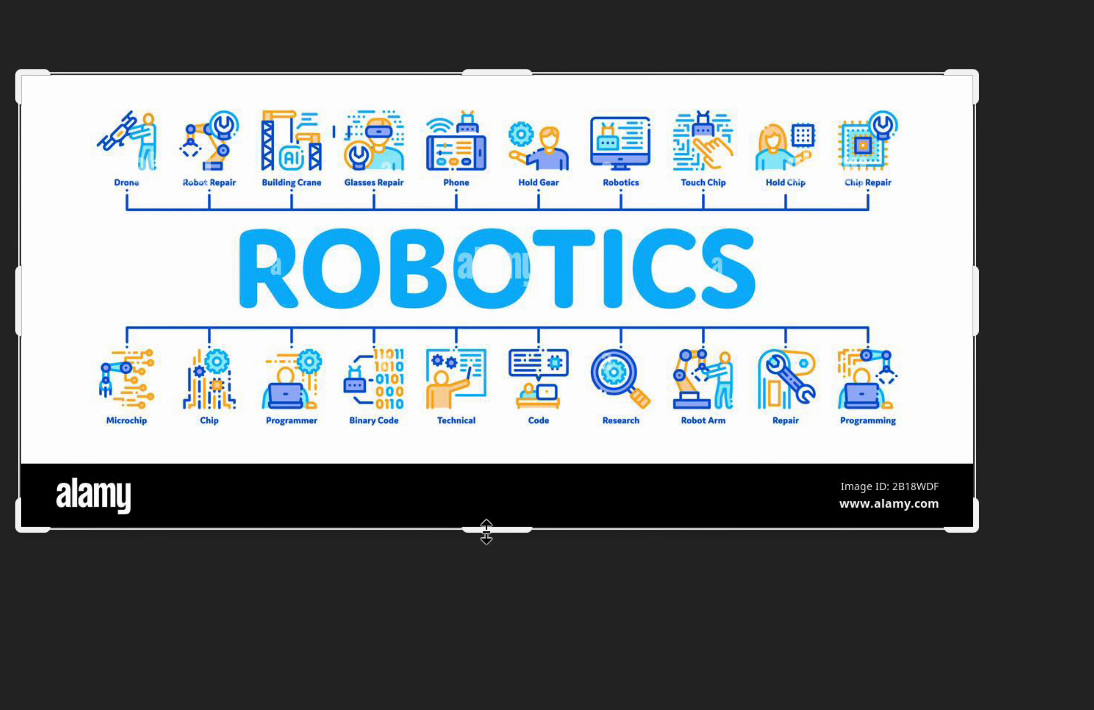
drag(444, 525, 483, 485)
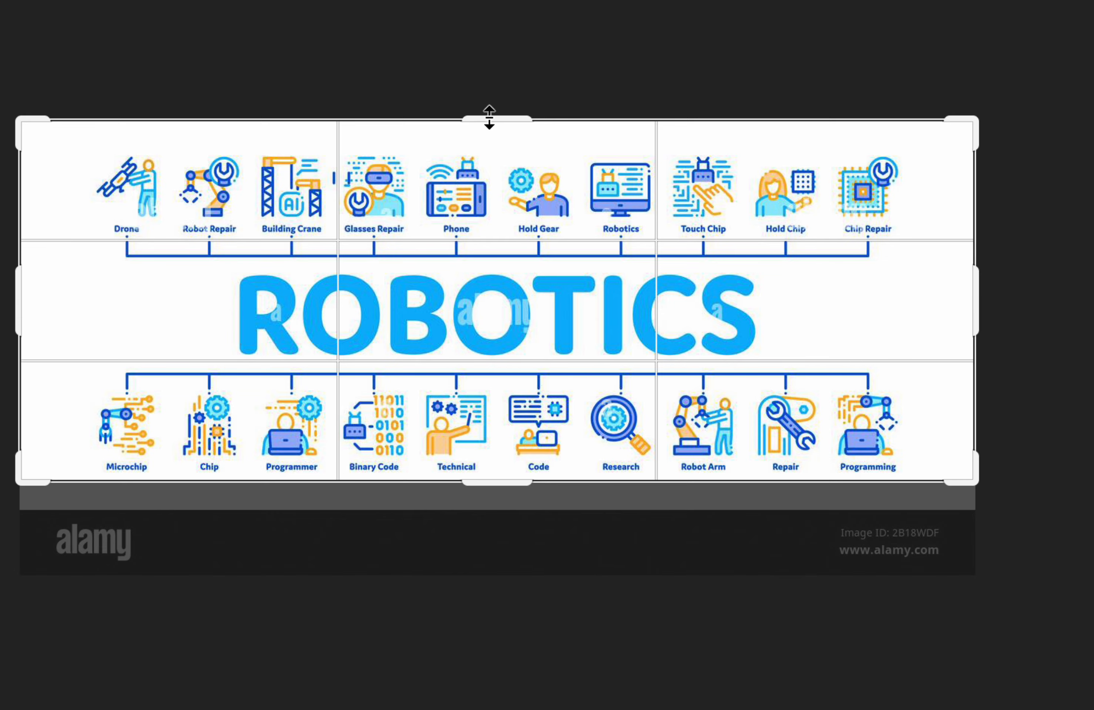
drag(488, 119, 487, 130)
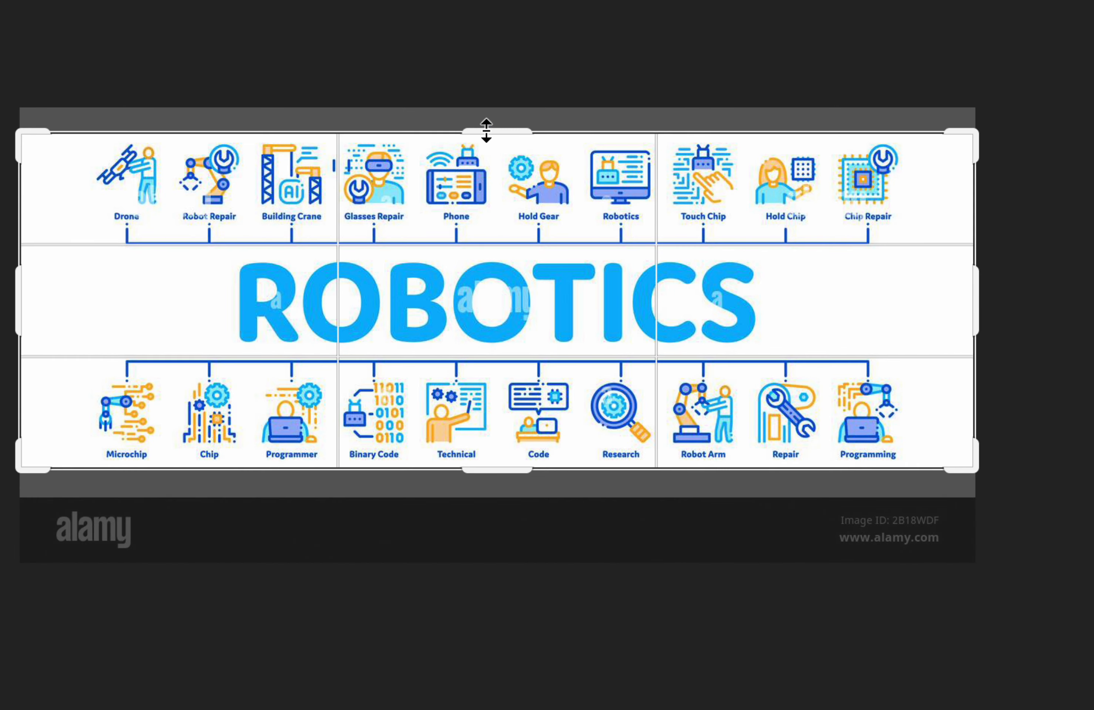
key(Return)
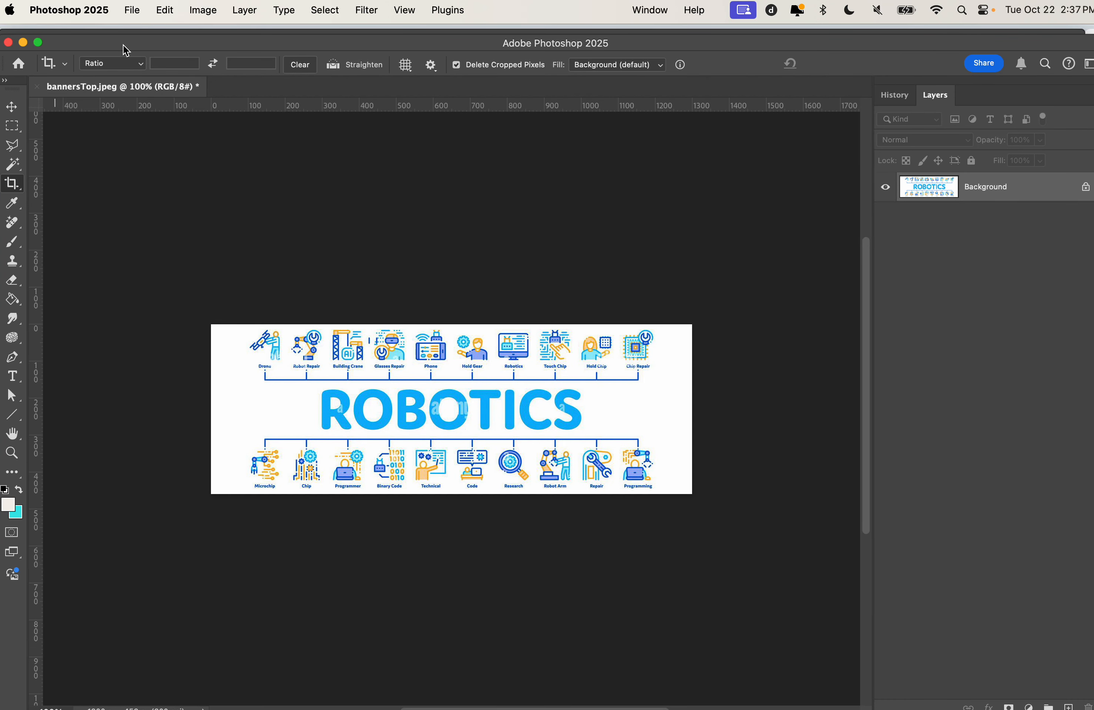
Save the cropped bannersTop.jpeg at Maximum JPEG quality 10 in Baseline (Standard) format
click(132, 11)
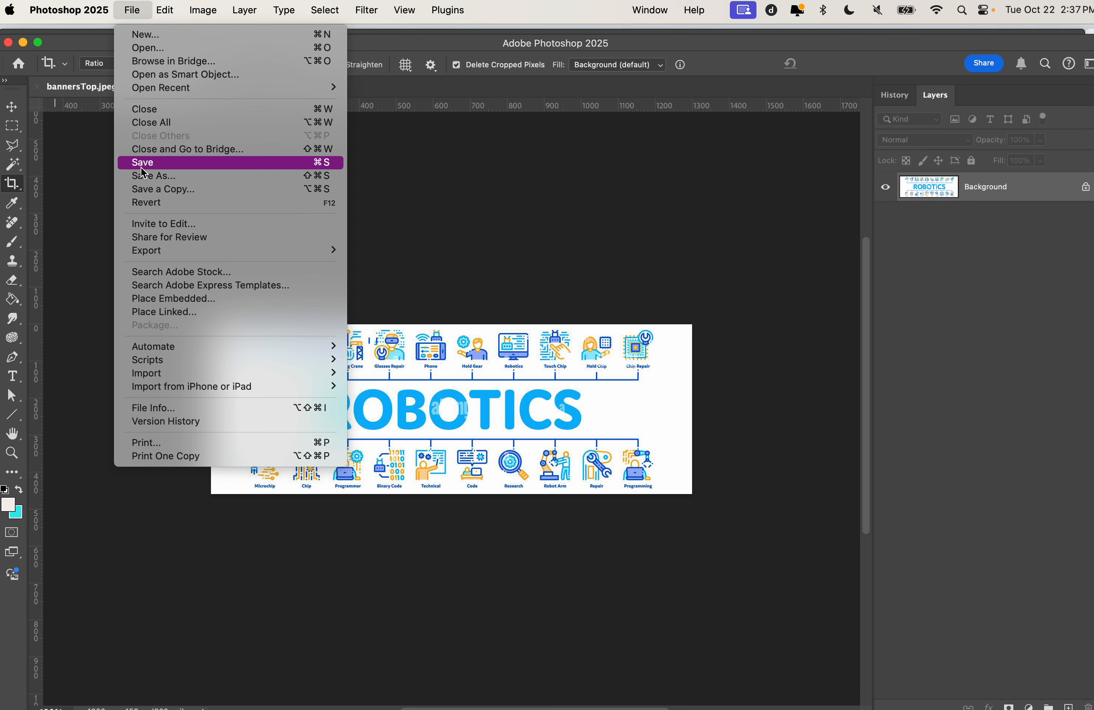
click(144, 166)
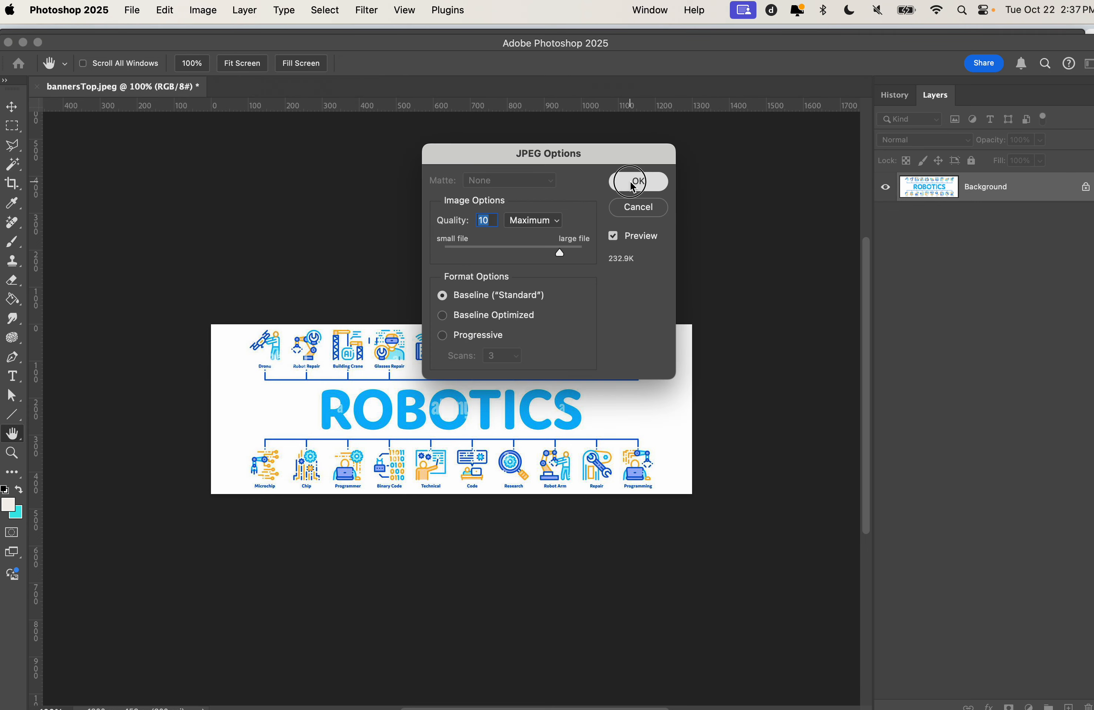
click(635, 180)
Switch to Dreamweaver and select the Robotics banner image to check its width and height
key(super+Tab)
key(super+Tab)
key(super+Tab)
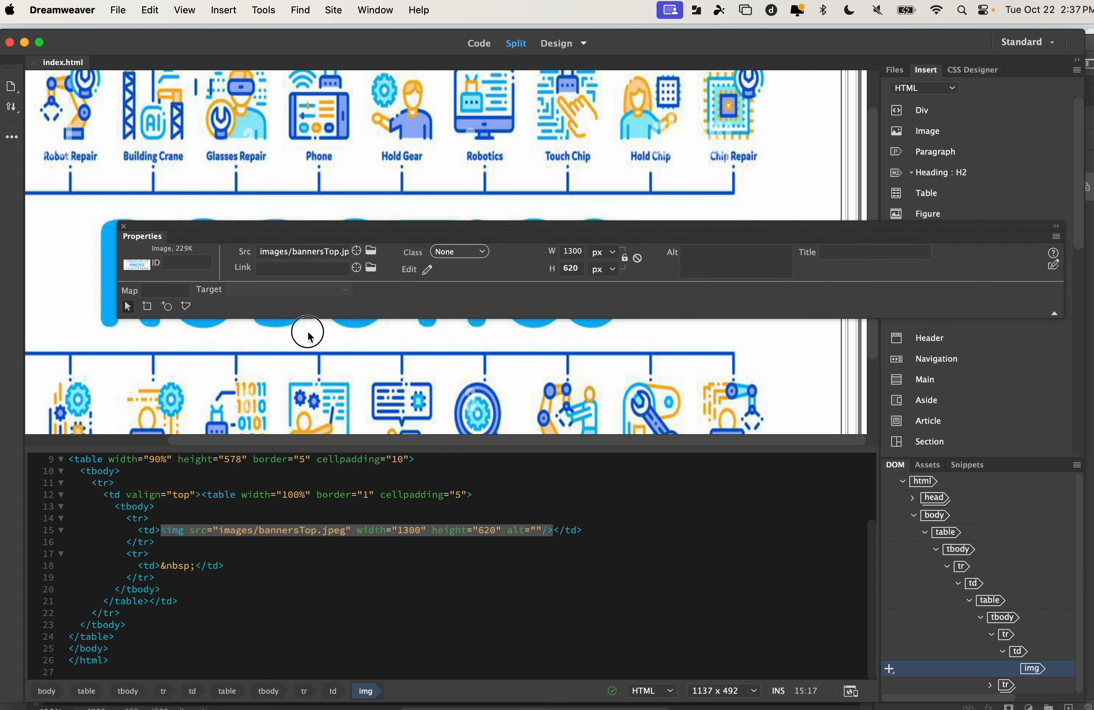
click(309, 334)
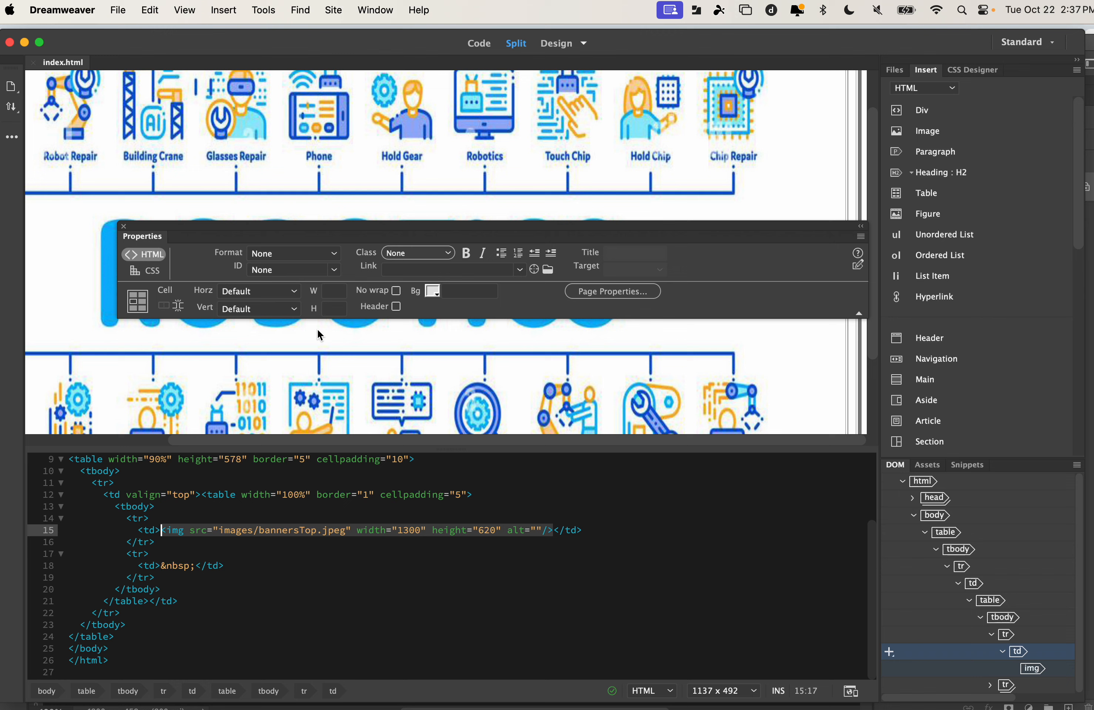
click(322, 363)
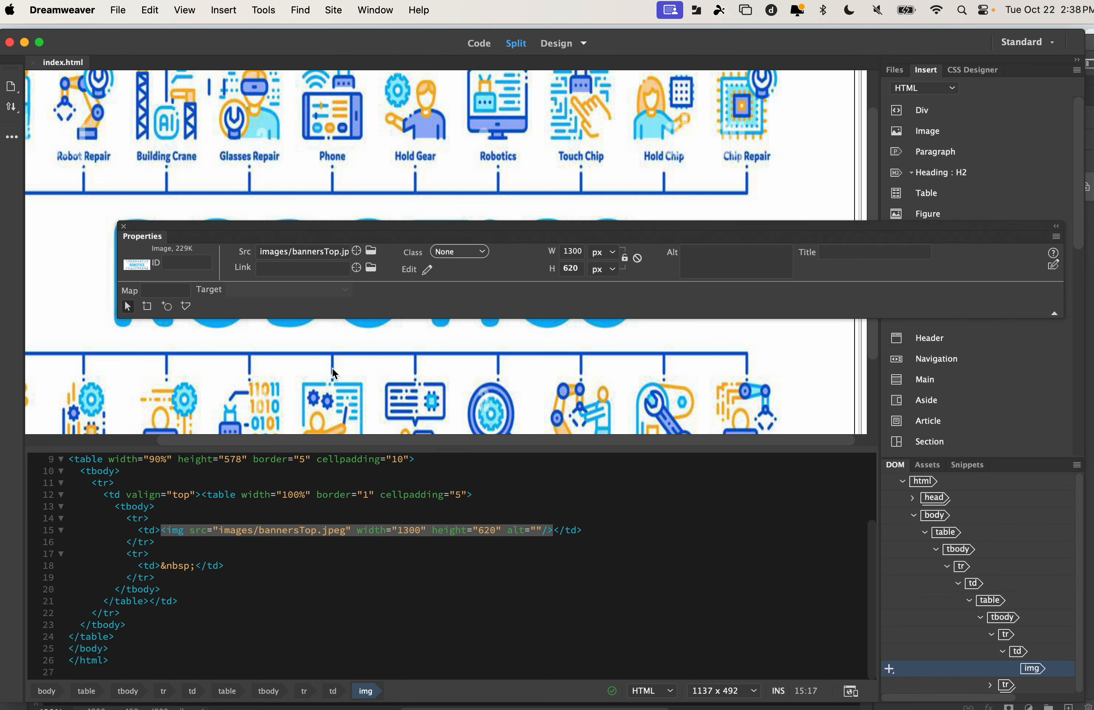
scroll(329, 367, right, 2)
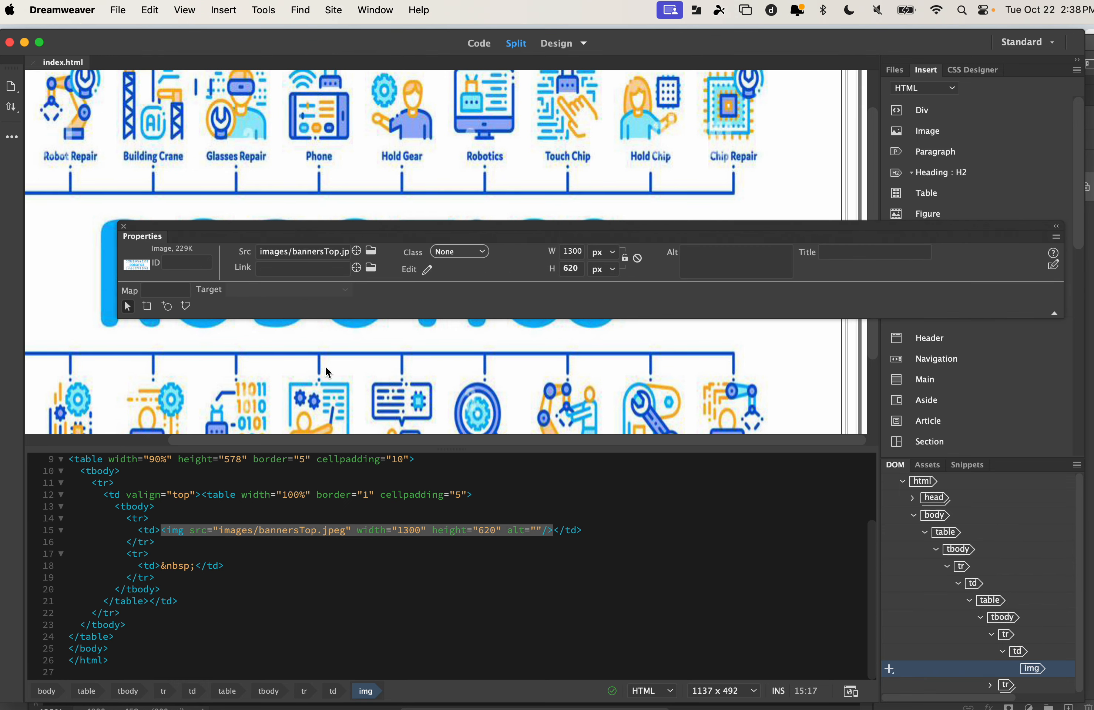
click(382, 356)
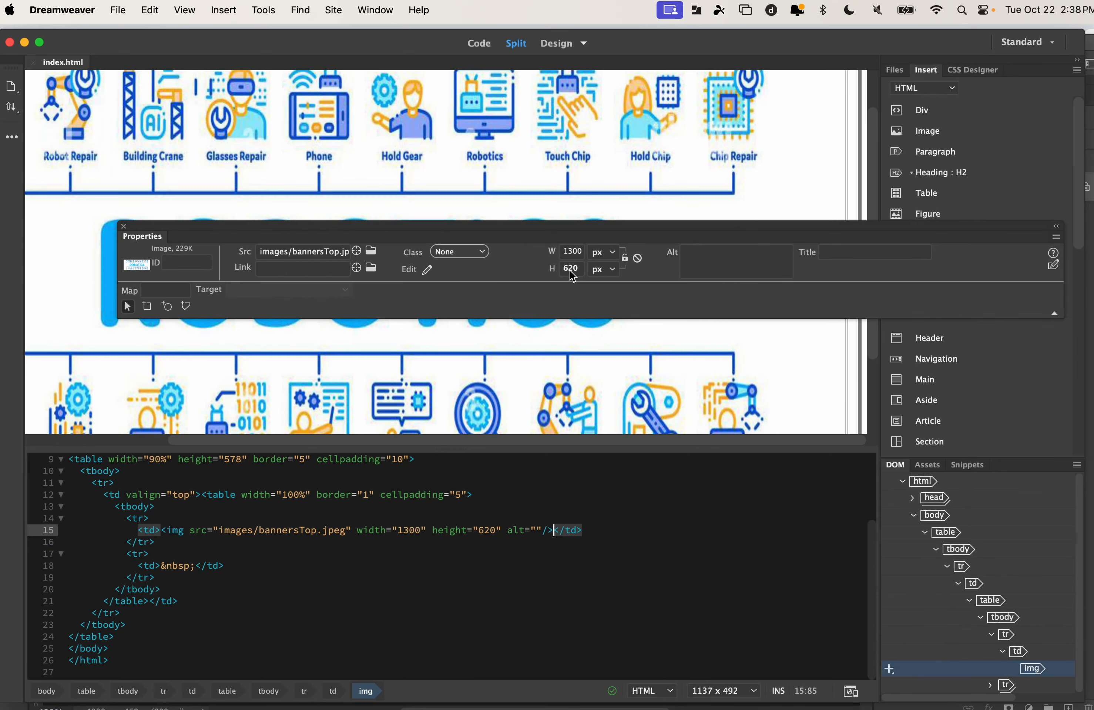
Switch to Photoshop to check the cropped banner's image size and return to Dreamweaver
key(super+Tab)
key(super+Tab)
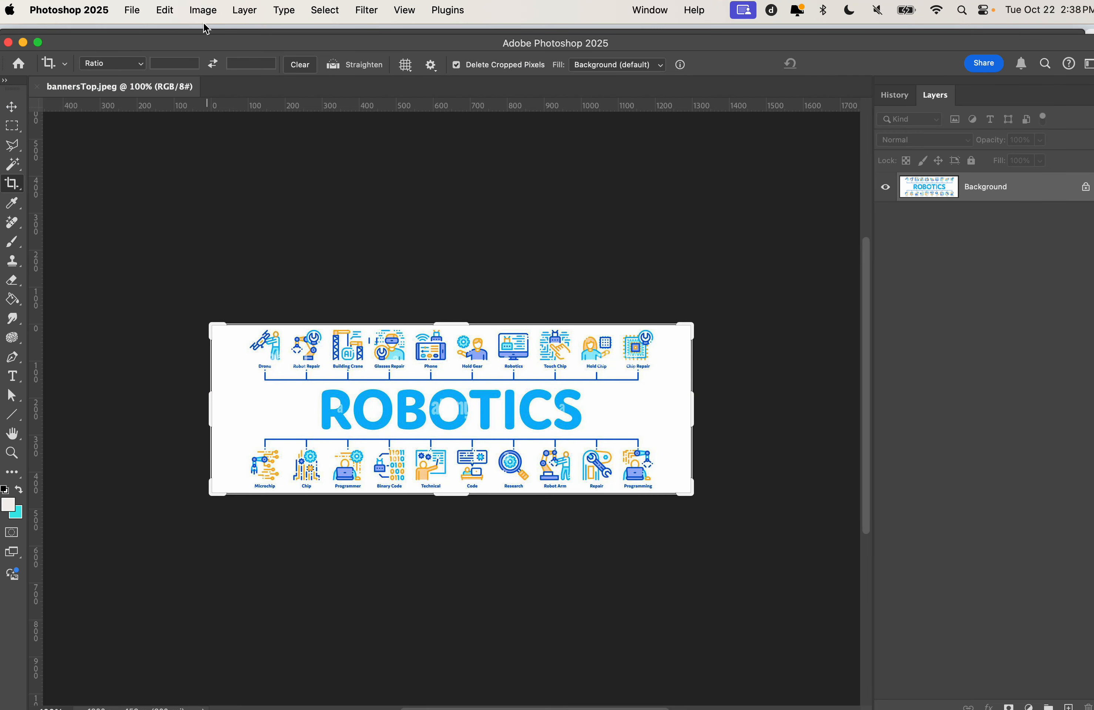
click(204, 13)
click(231, 129)
key(super+Tab)
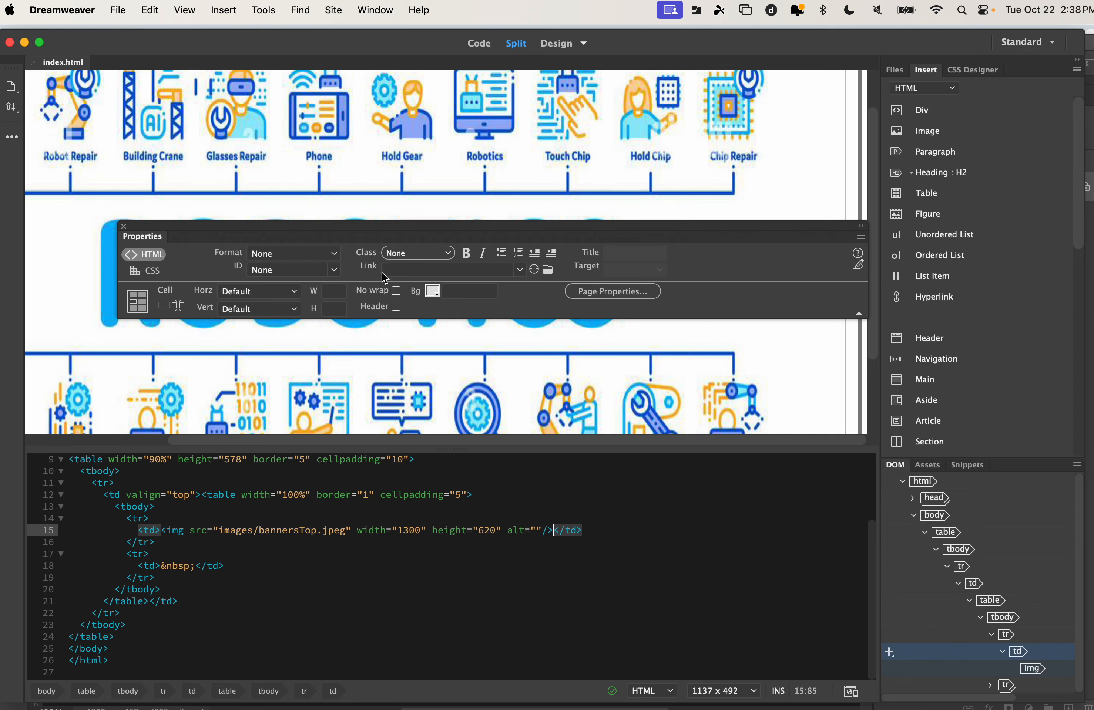
Set the height of the bannersTop.jpeg image in the nested table to 459 px
click(335, 343)
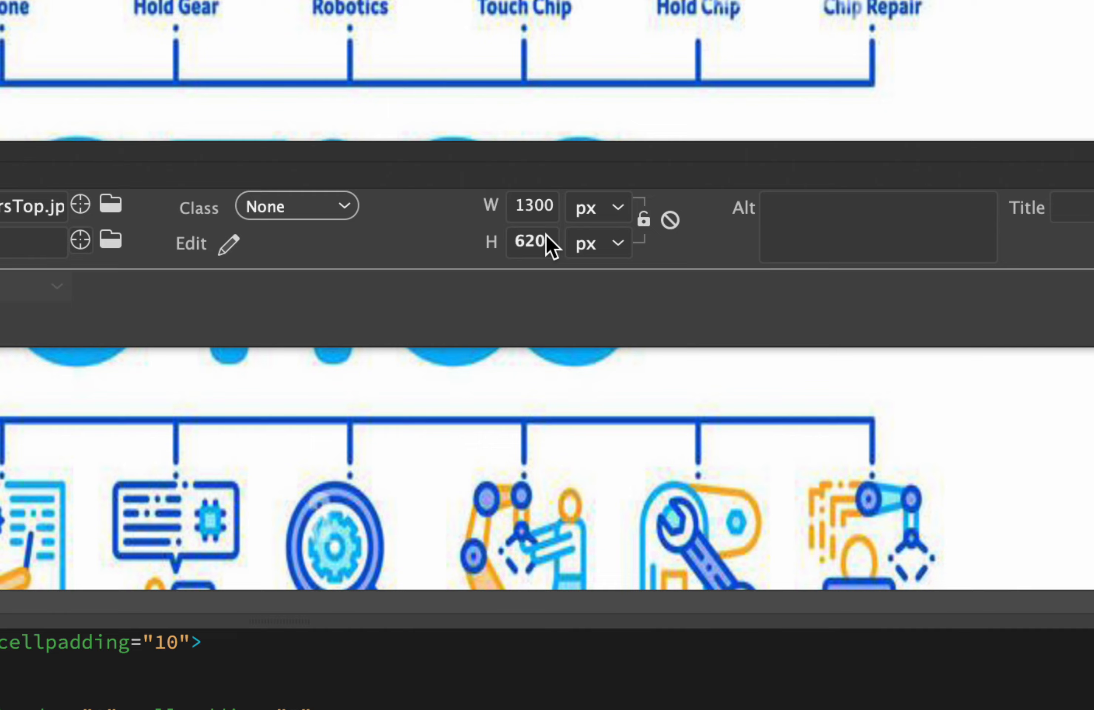
click(580, 269)
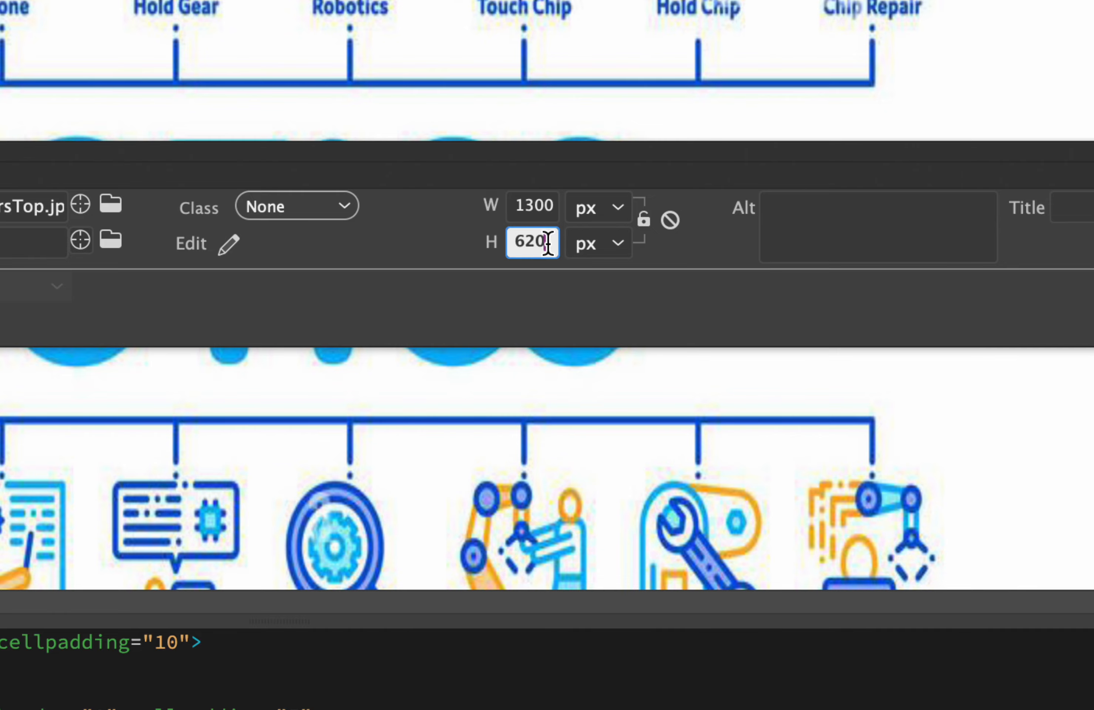
drag(547, 243, 472, 242)
text(459)
key(Return)
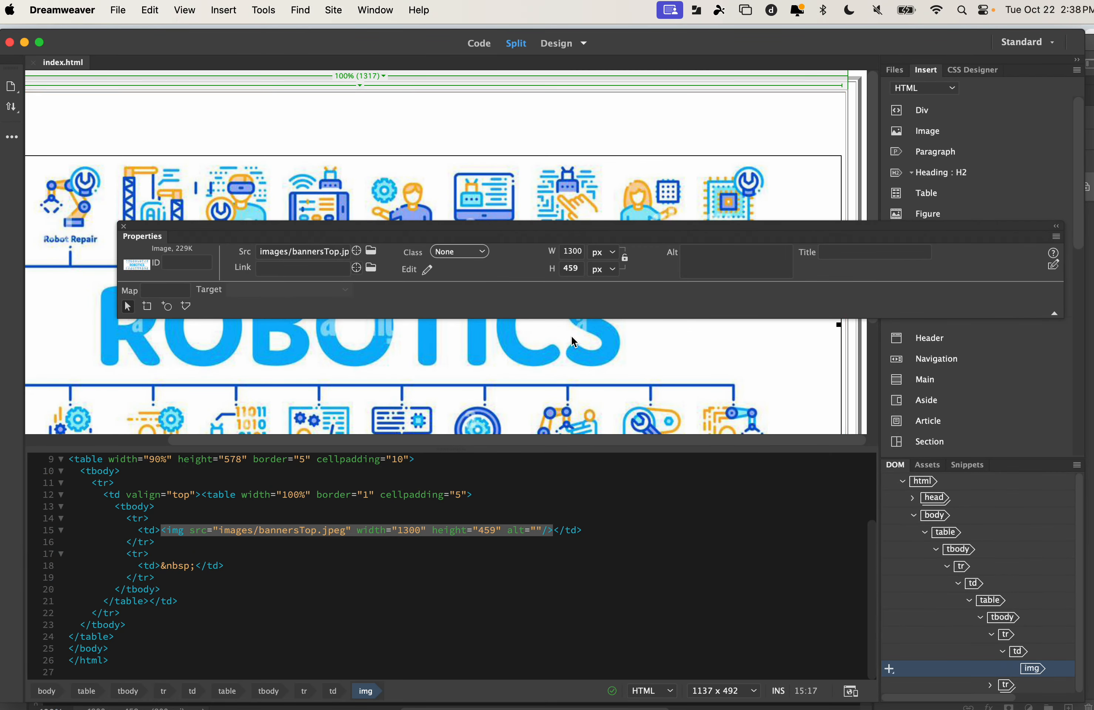
Switch to Google Chrome and reload the index.html preview to check the cropped banner
key(super+Tab)
key(super+Tab)
key(super+Tab)
key(super+Tab)
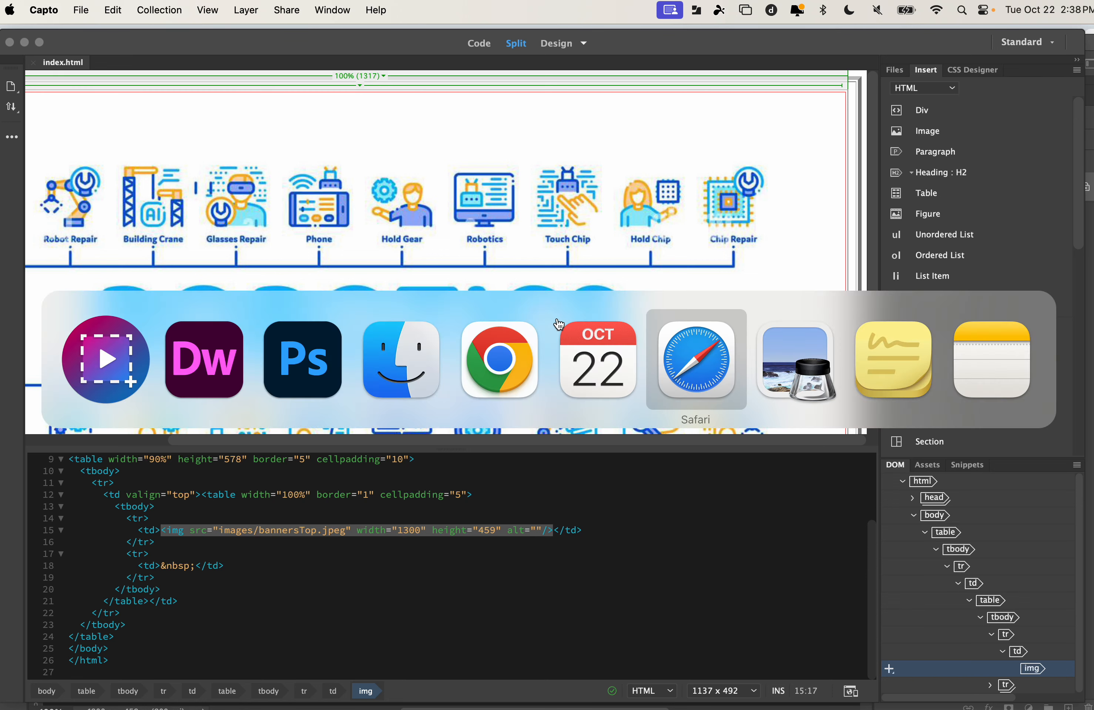
key(super+Tab)
key(super+Tab)
key(super+Tab)
key(super+Tab)
key(super+Tab)
key(super+Tab)
key(super+Tab)
key(super+Tab)
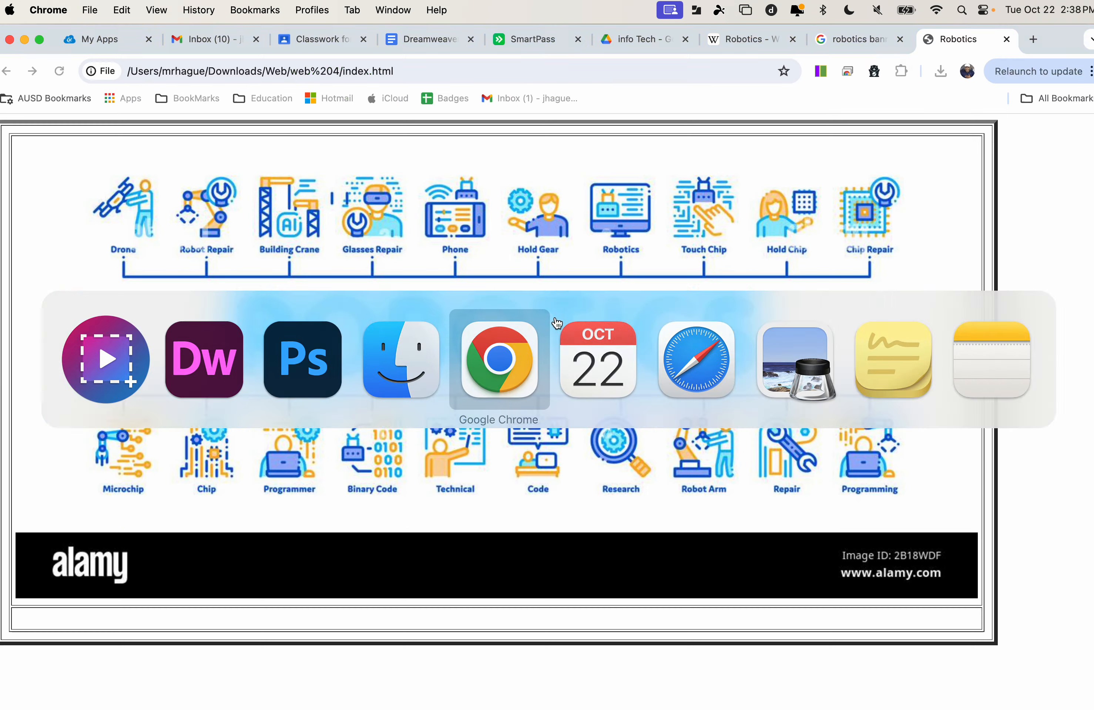
click(58, 71)
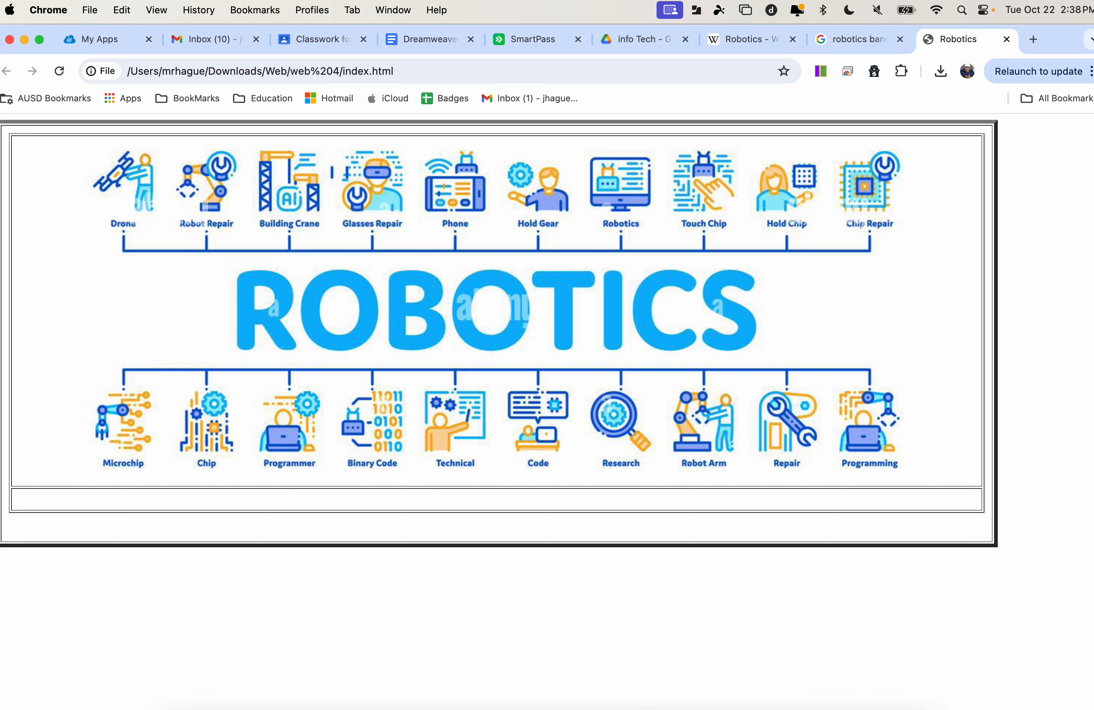
right_click(786, 690)
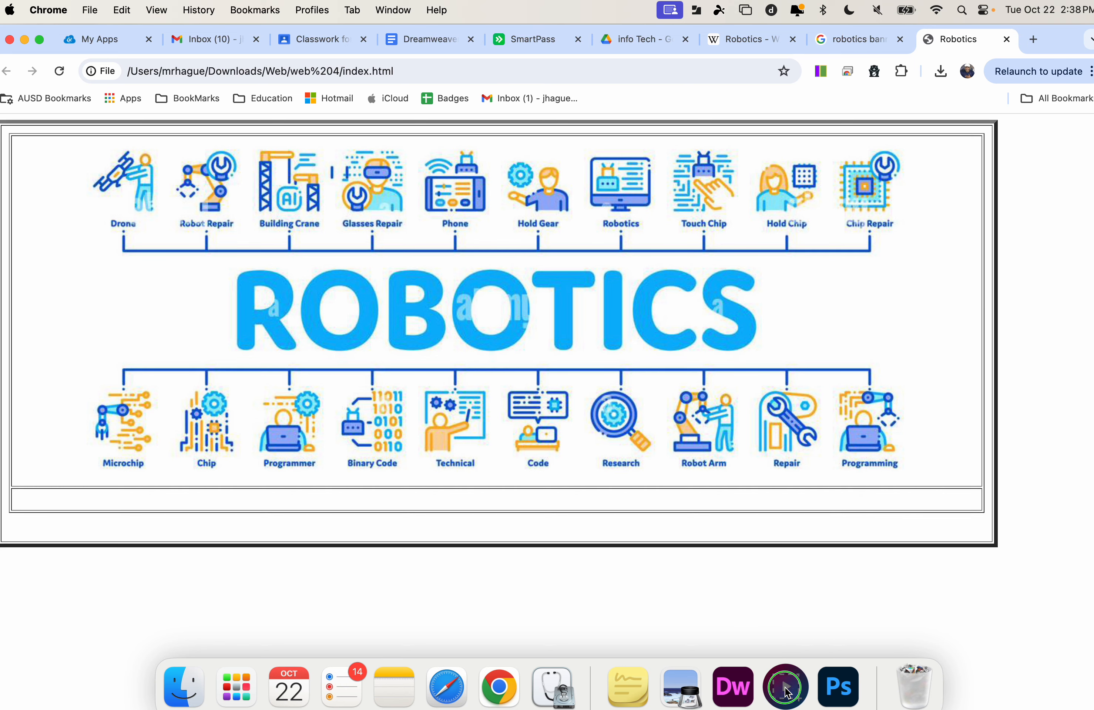
click(817, 535)
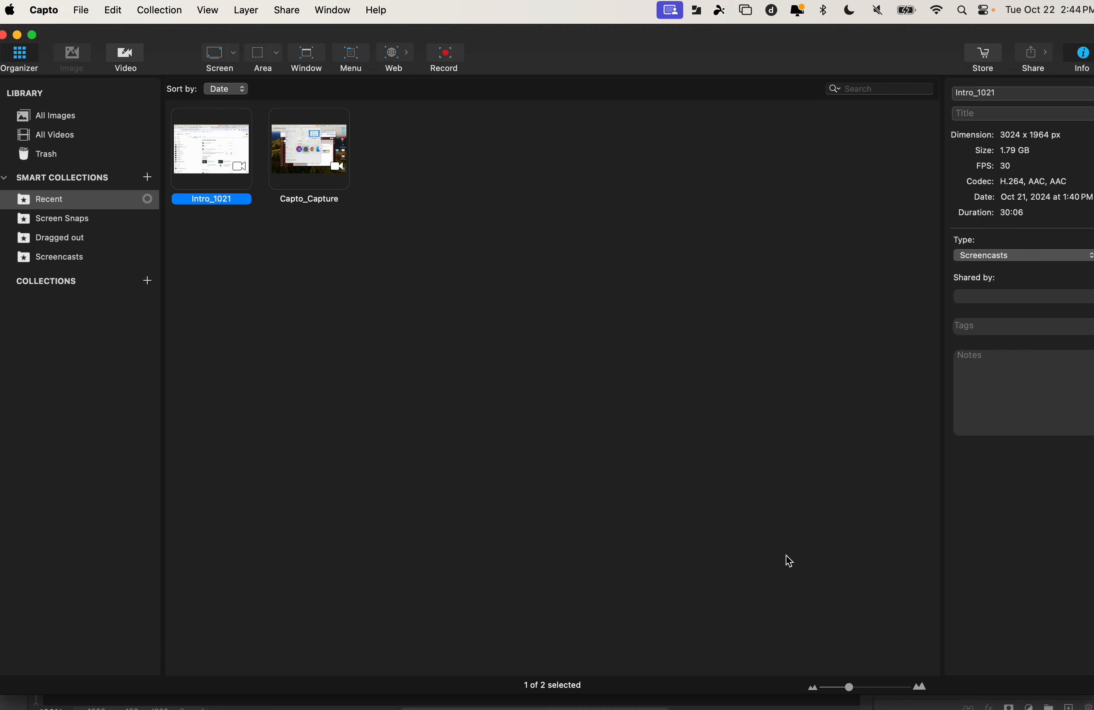
Switch back to Google Chrome and close the Robotics page preview
key(super+Tab)
key(super+Tab)
key(super+Tab)
key(super+Tab)
key(super+Tab)
key(super+Tab)
key(super+Tab)
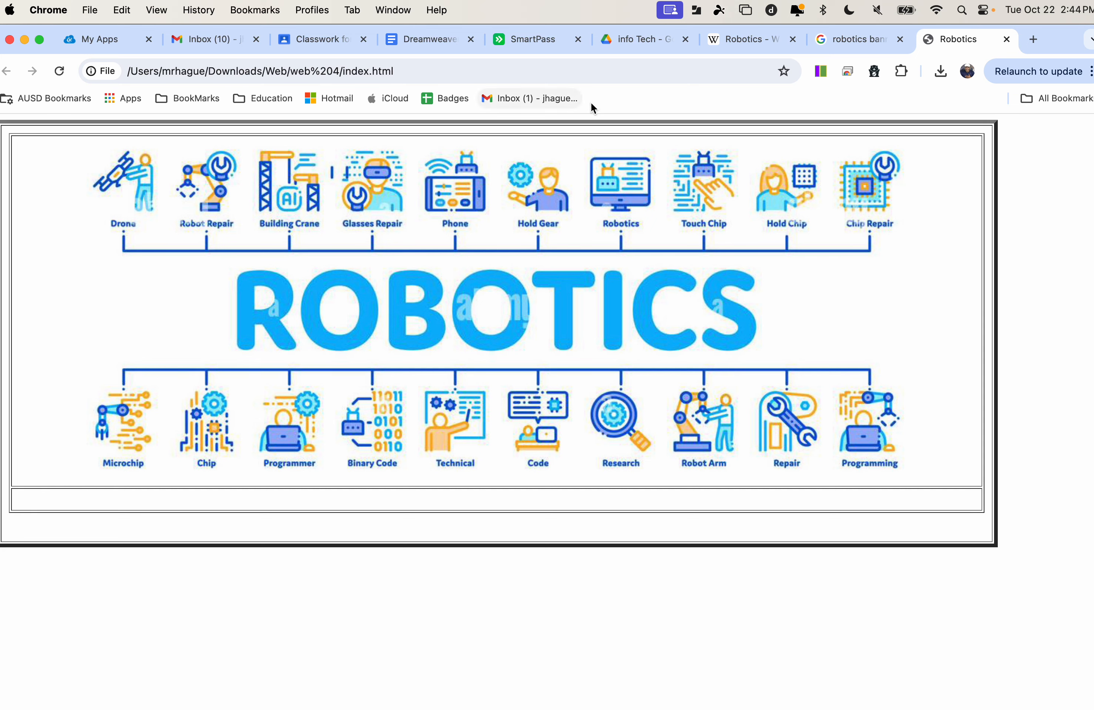
click(1006, 39)
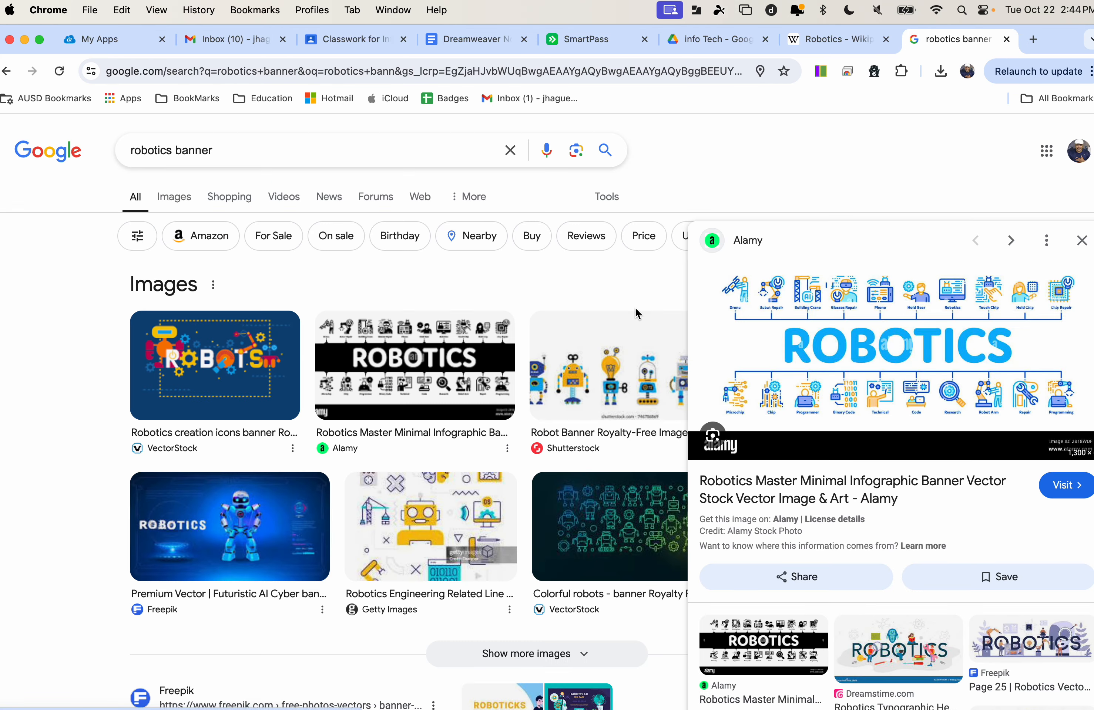
Look through the robotics banner search results and close the Alamy image preview
scroll(635, 306, down, 10)
scroll(635, 363, down, 10)
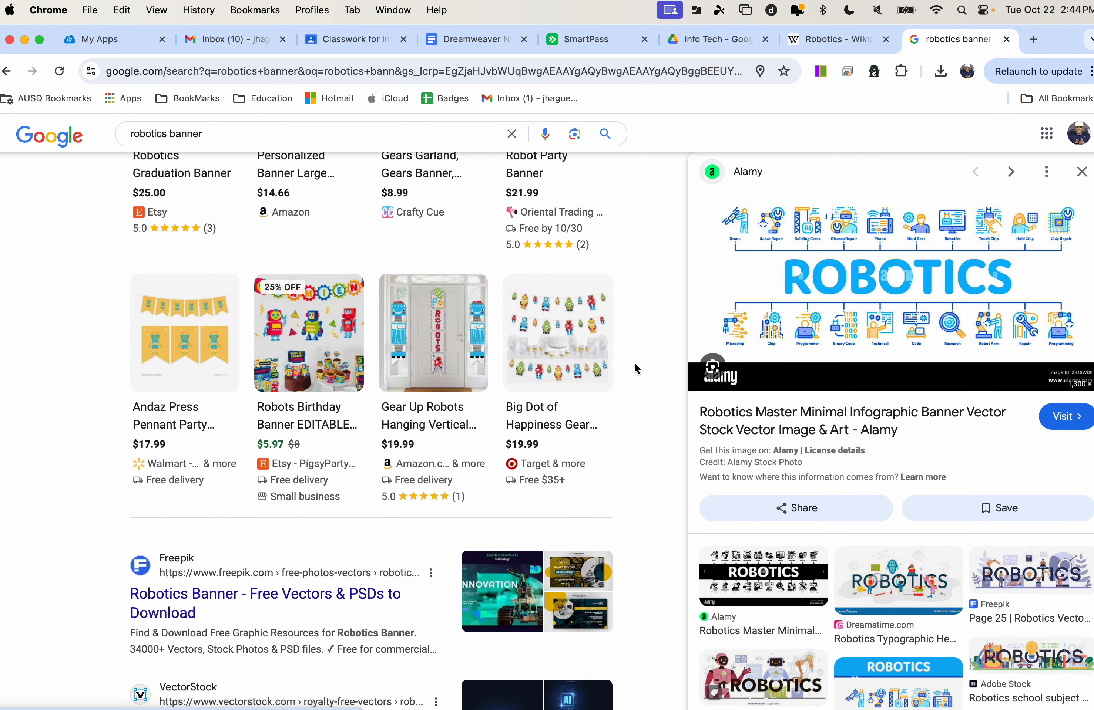
click(1080, 181)
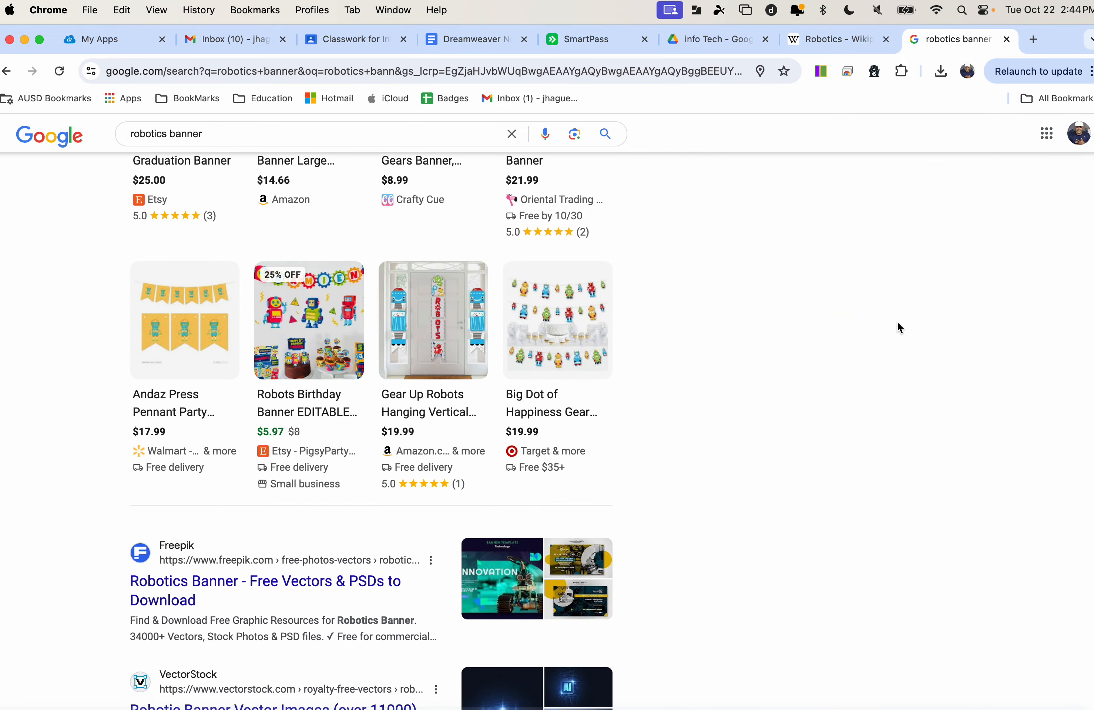
scroll(768, 365, up, 5)
scroll(723, 381, up, 5)
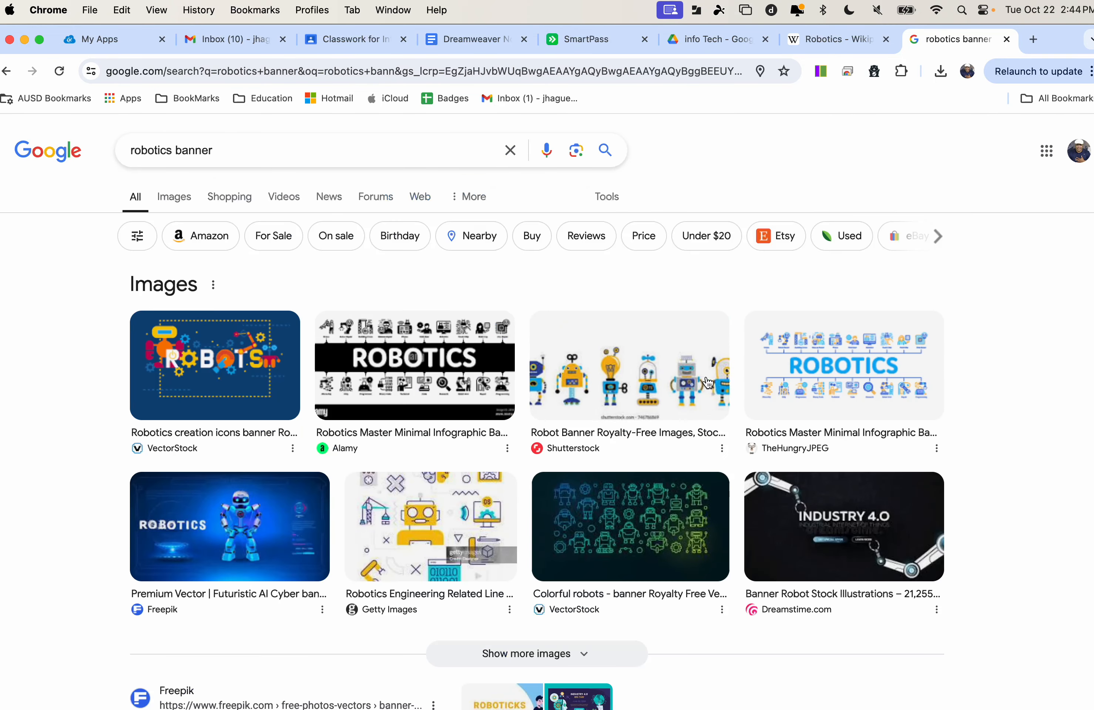
Show only image results for robotics banner and open the Pngtree robot hand banner's preview
click(184, 201)
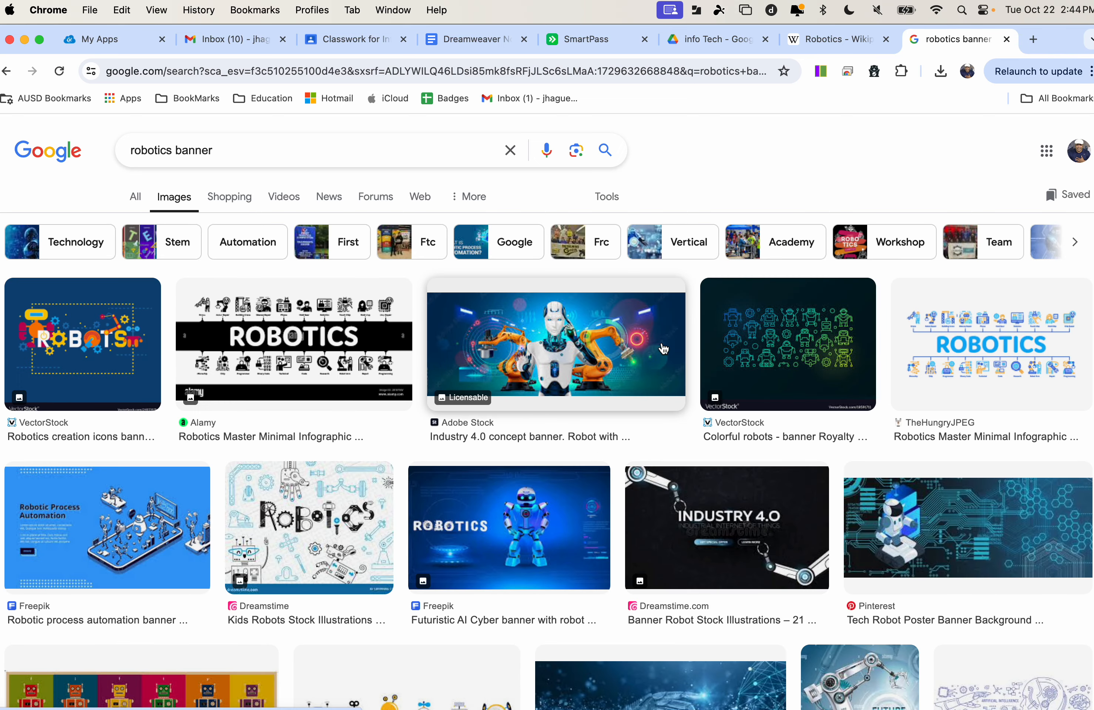
scroll(664, 349, down, 5)
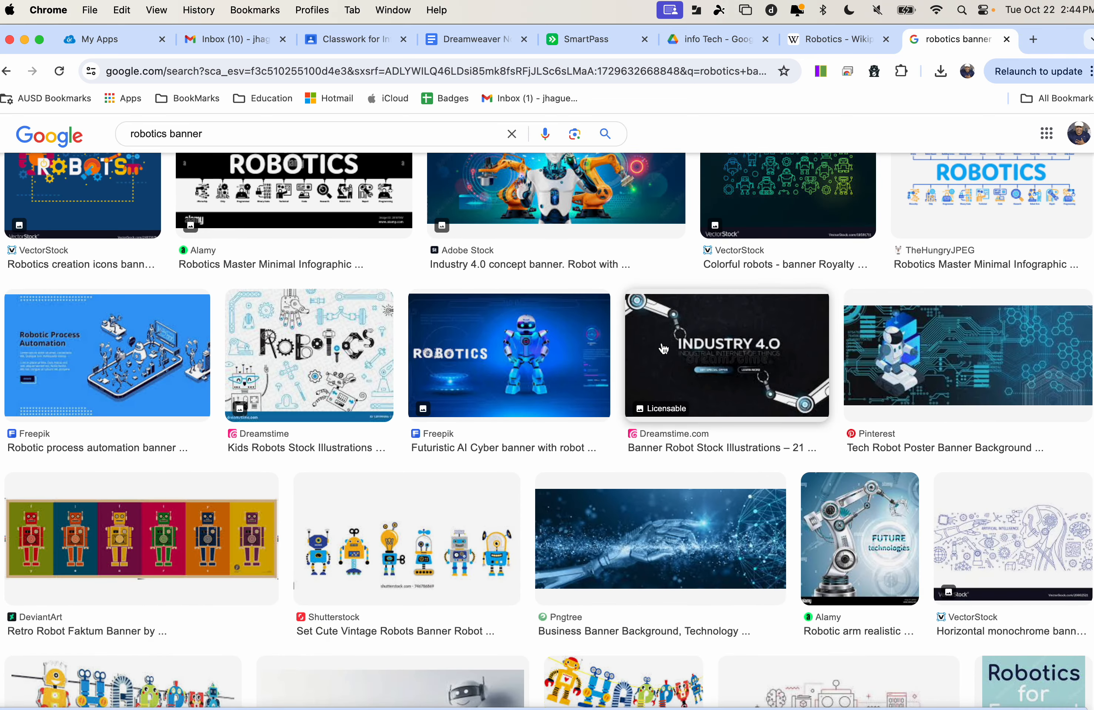
scroll(664, 349, down, 2)
scroll(692, 461, up, 1)
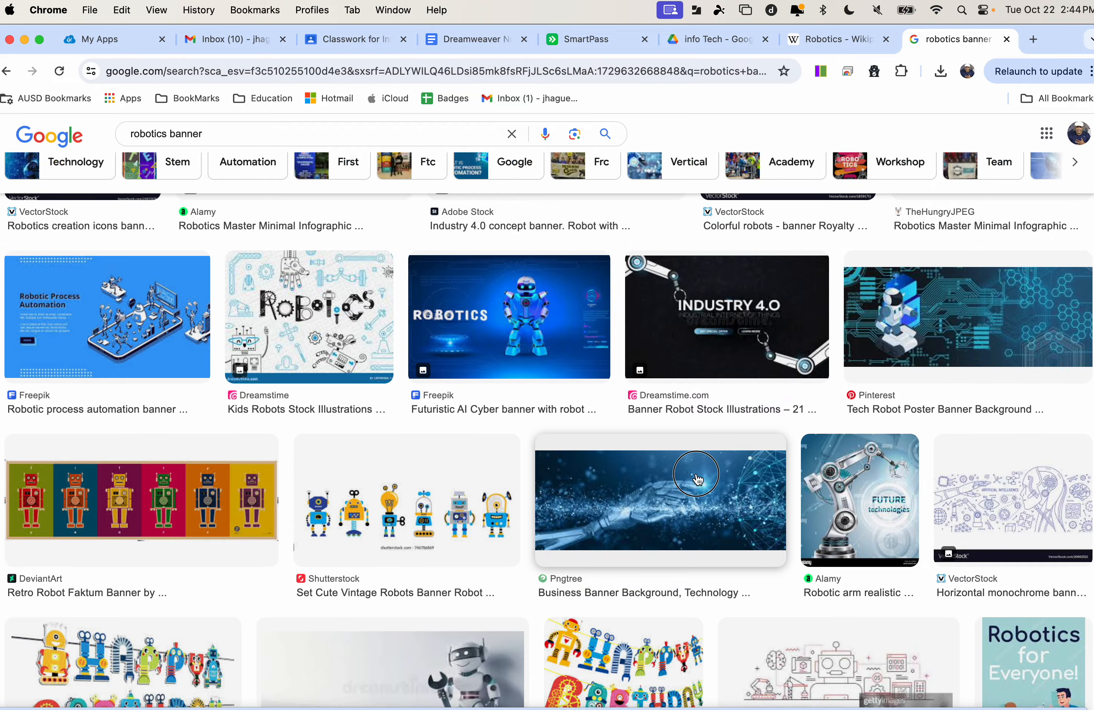
click(696, 473)
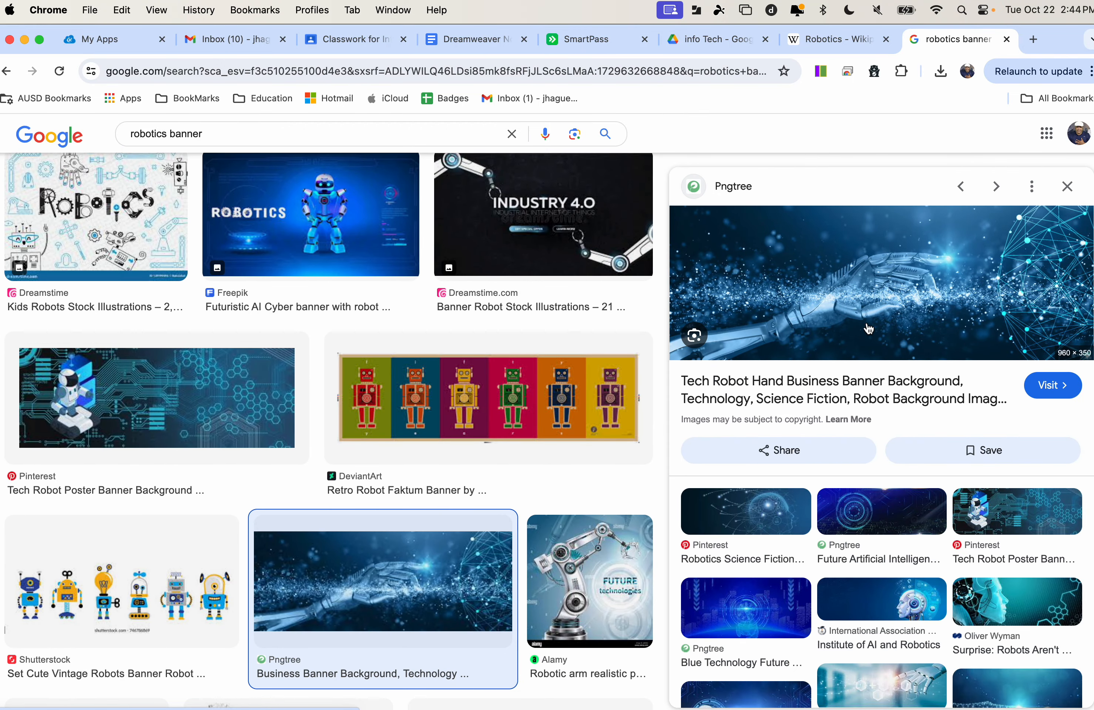
scroll(876, 286, down, 1)
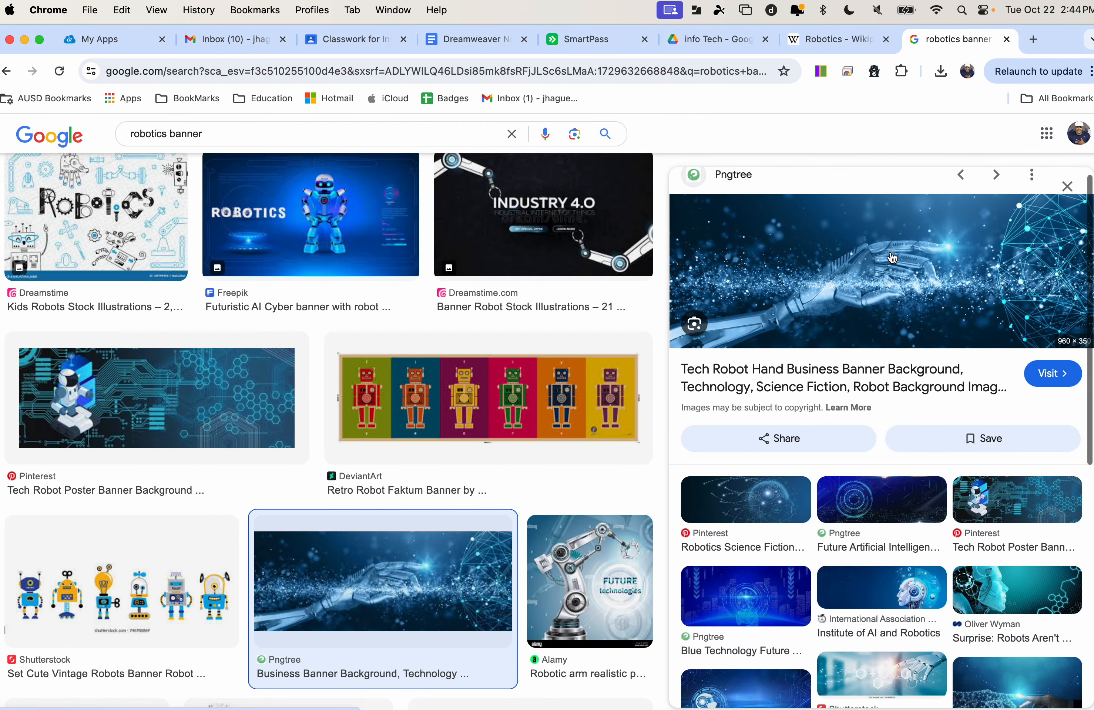
Save the robot hand banner as bannersTop2 in the images folder of web 4
right_click(904, 249)
click(944, 264)
right_click(919, 249)
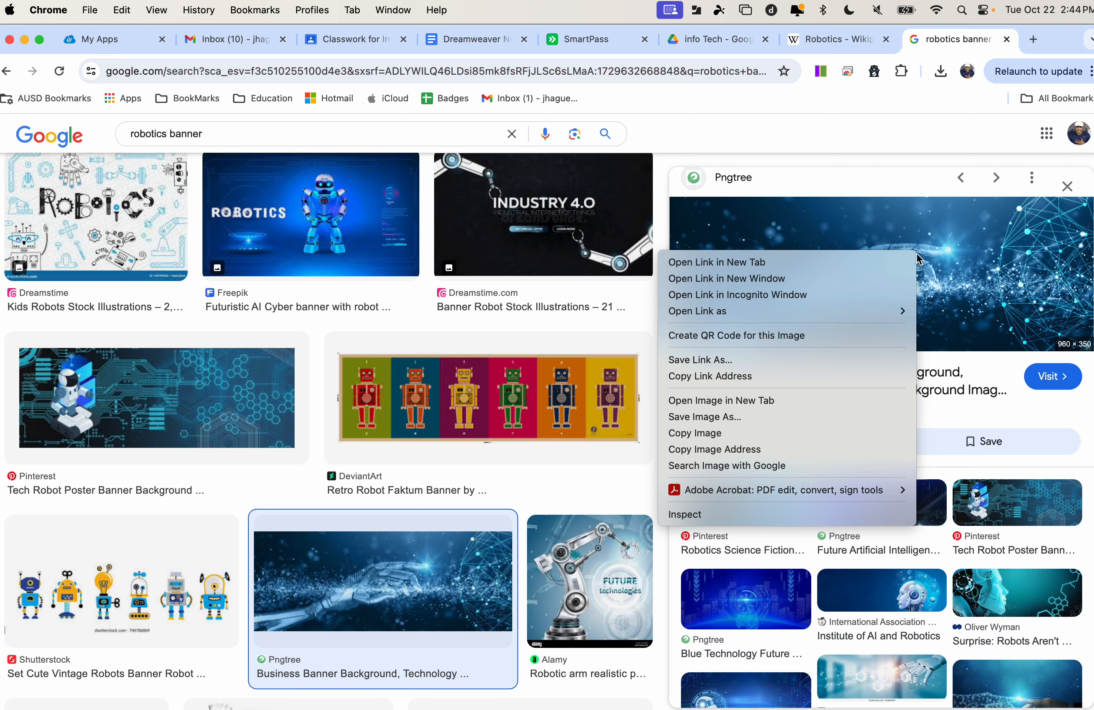
click(814, 411)
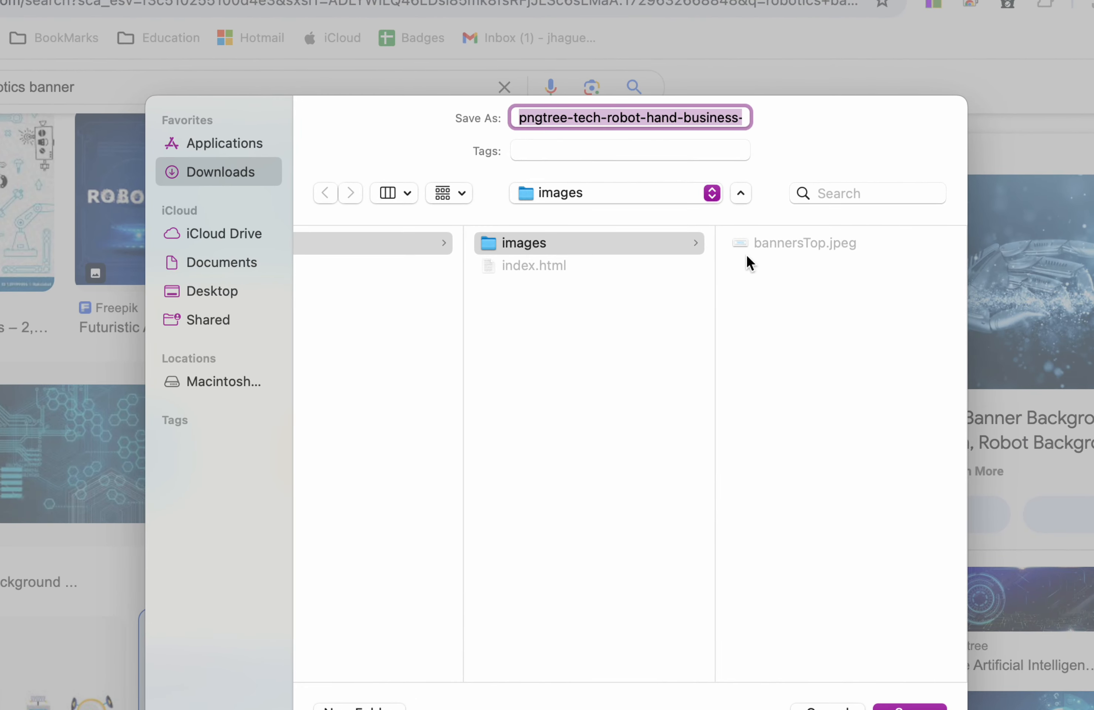
click(766, 246)
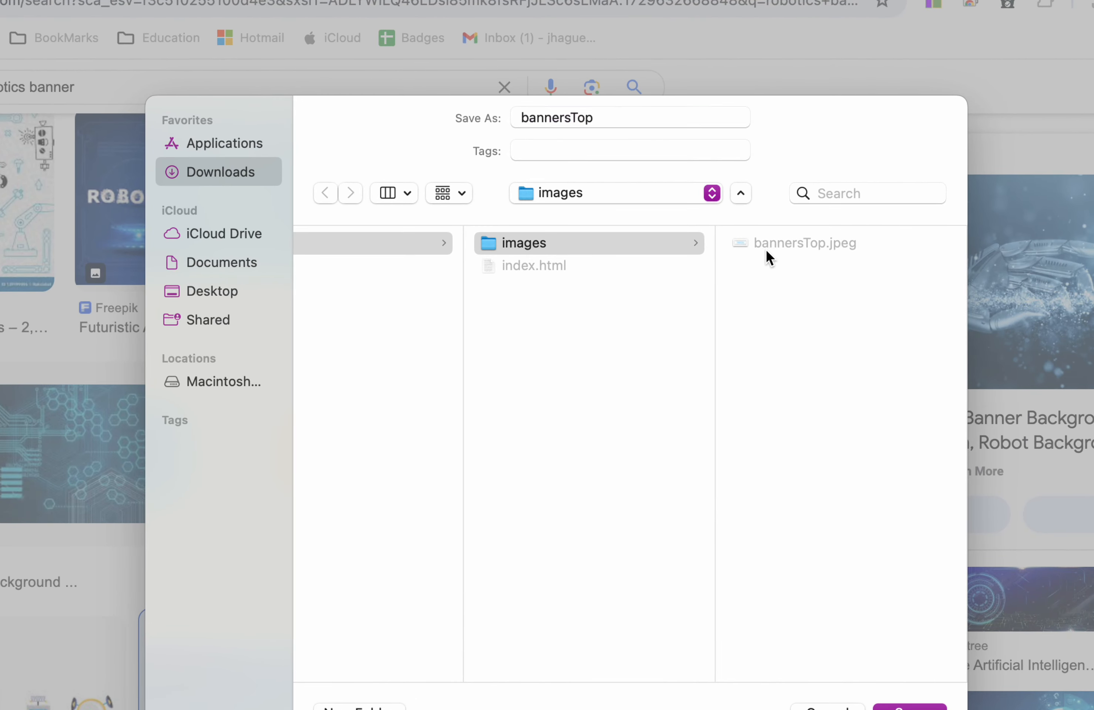
scroll(775, 249, left, 1)
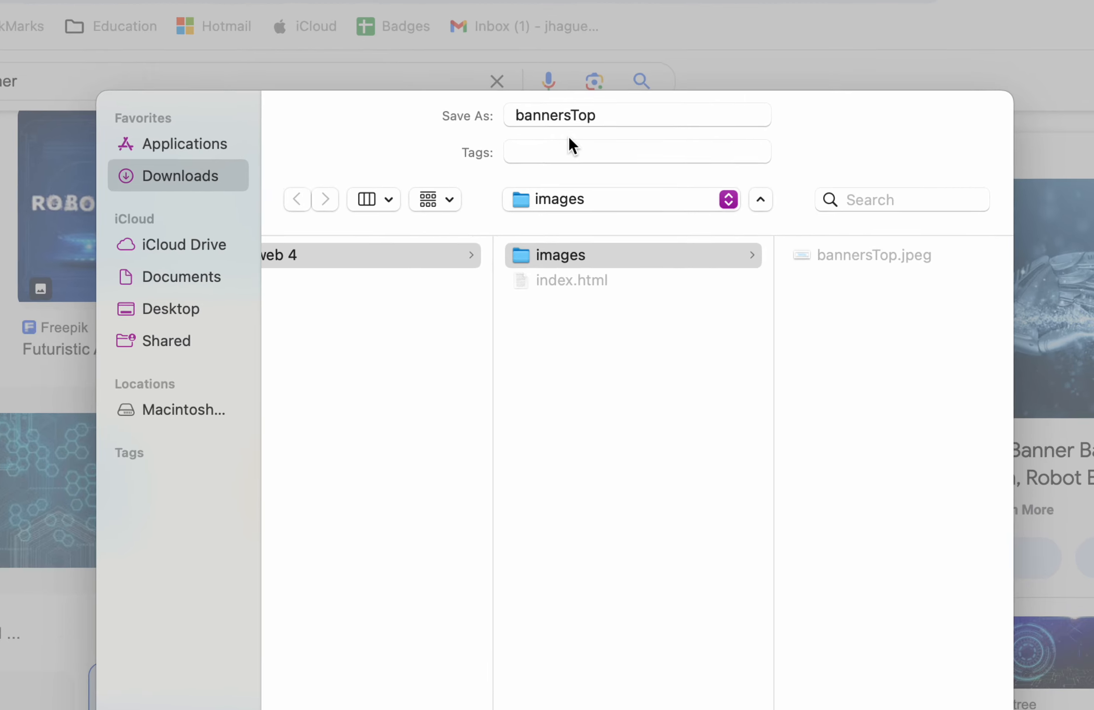
click(602, 118)
text(2)
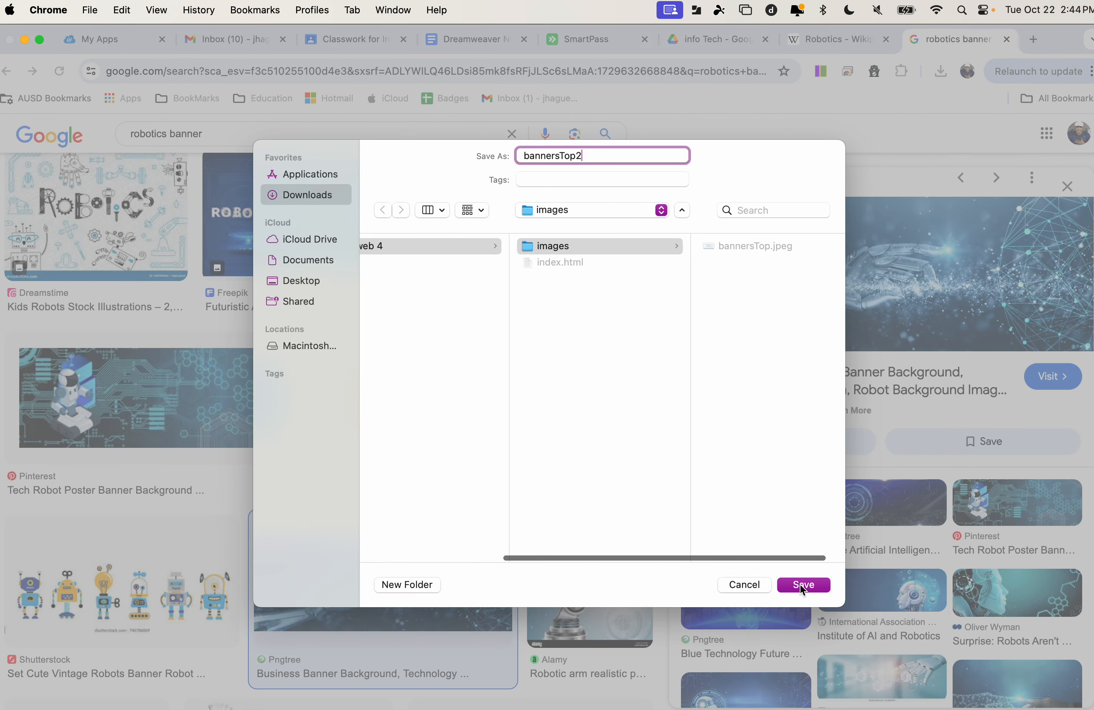
click(803, 585)
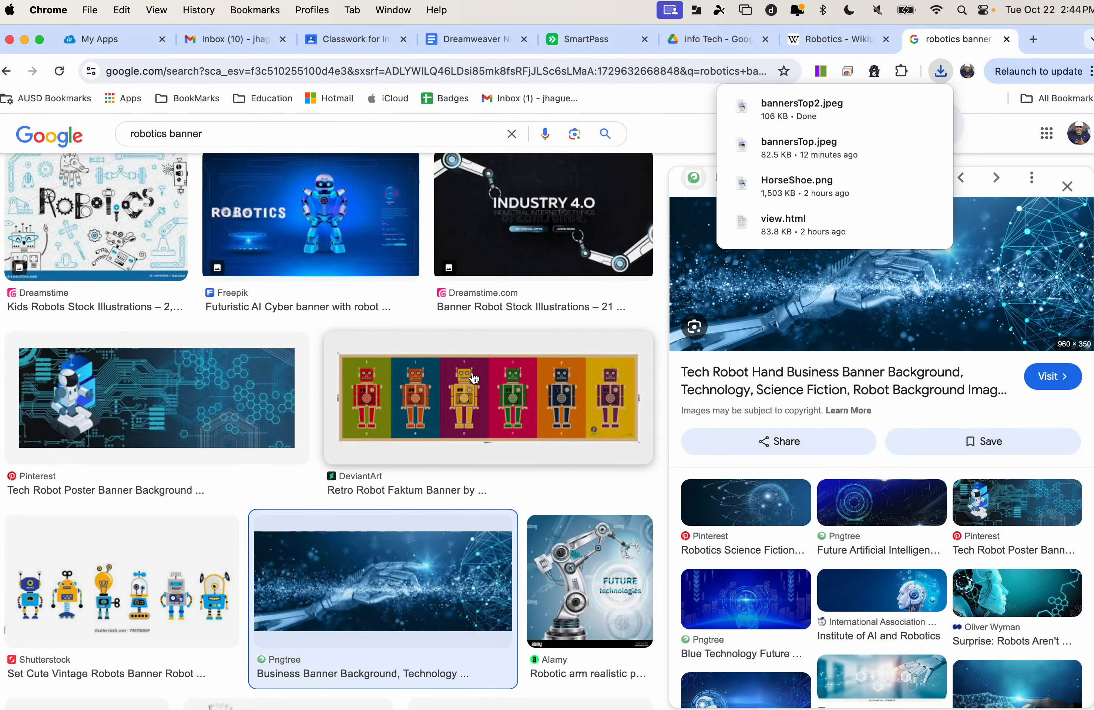
Switch to Dreamweaver and replace the banner image's source with bannersTop2.jpeg from the images folder
key(super+Tab)
key(super+Tab)
key(super+Tab)
key(super+Tab)
key(super+Tab)
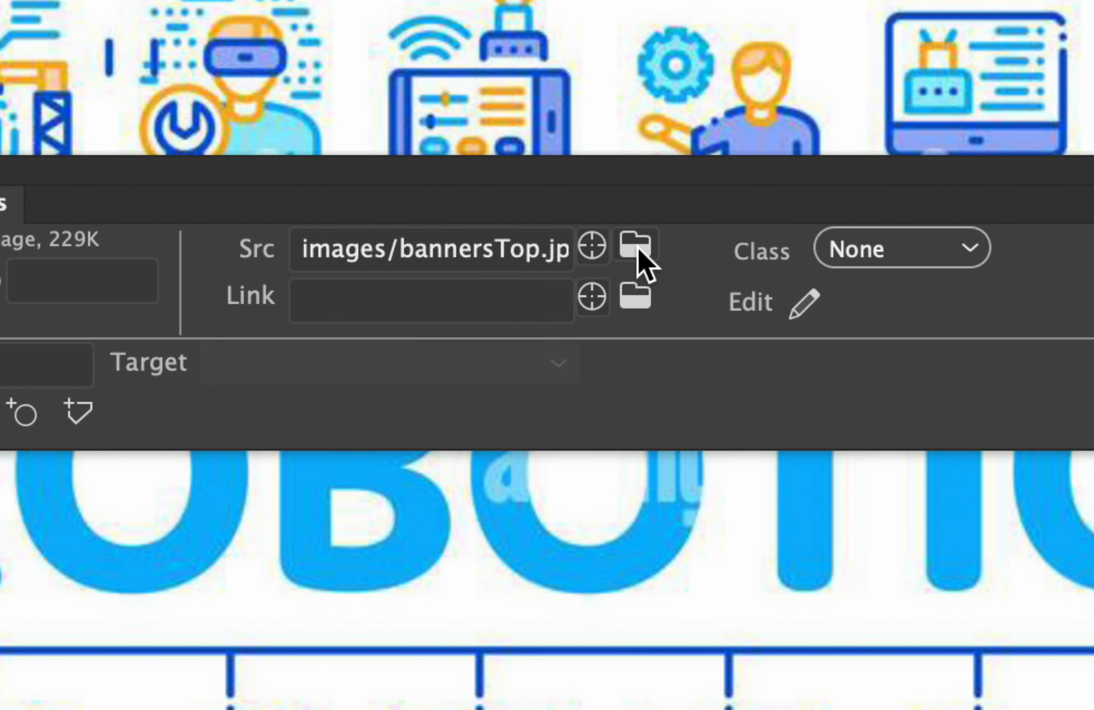
click(638, 249)
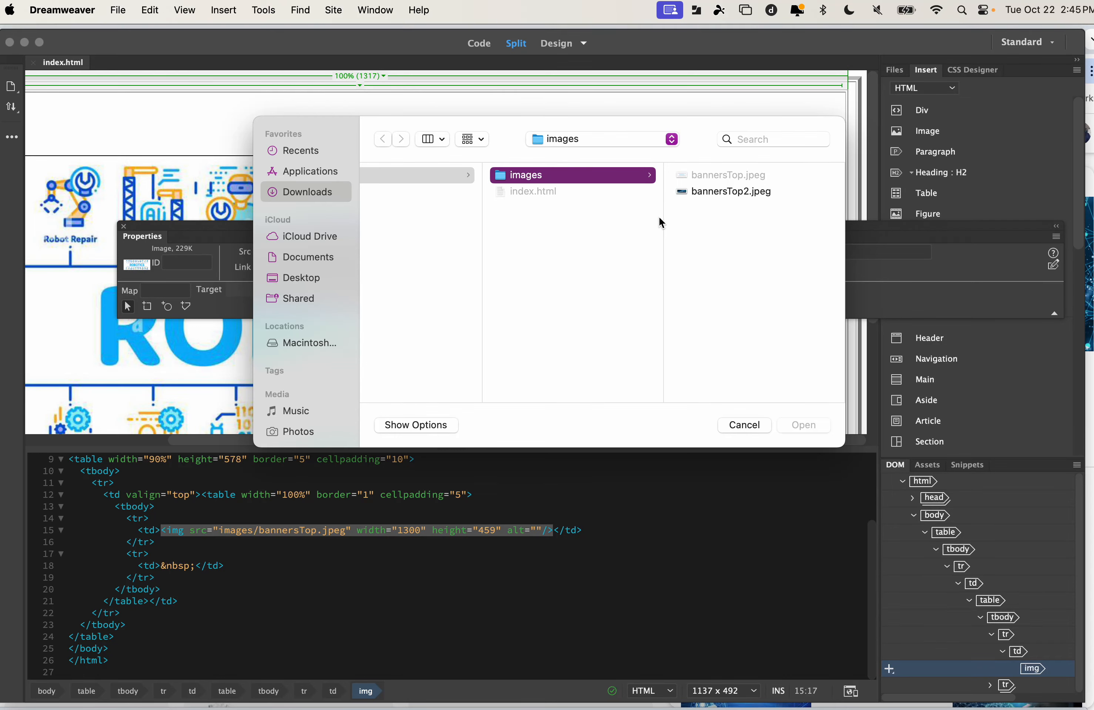
click(717, 194)
click(807, 427)
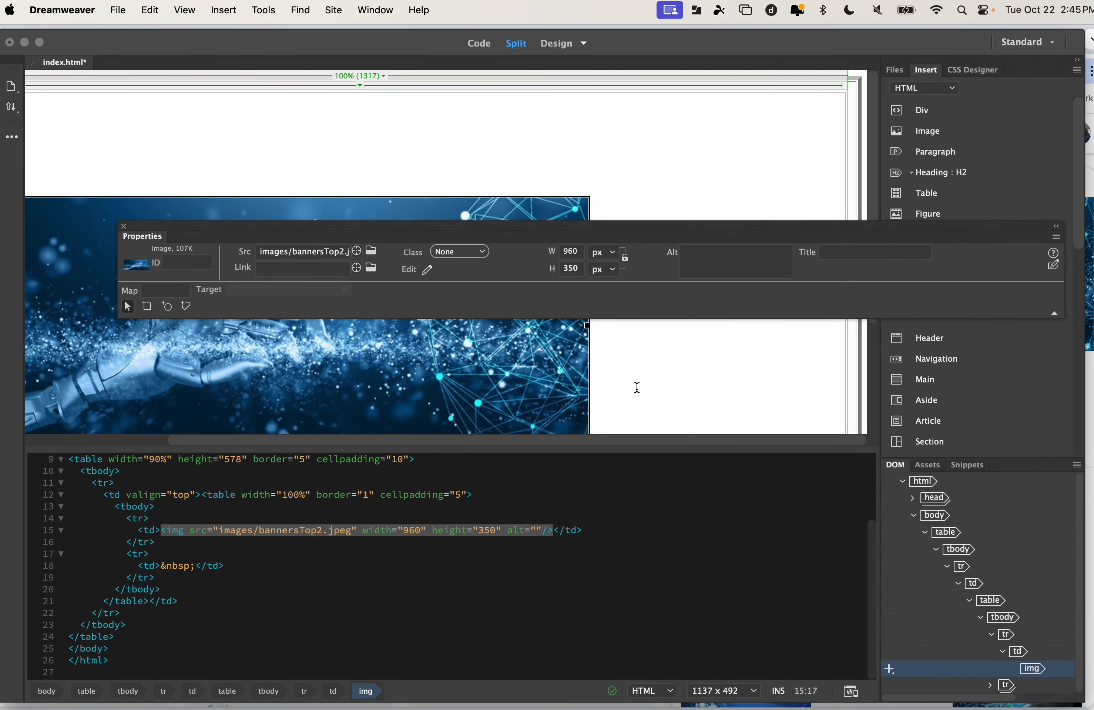
click(677, 404)
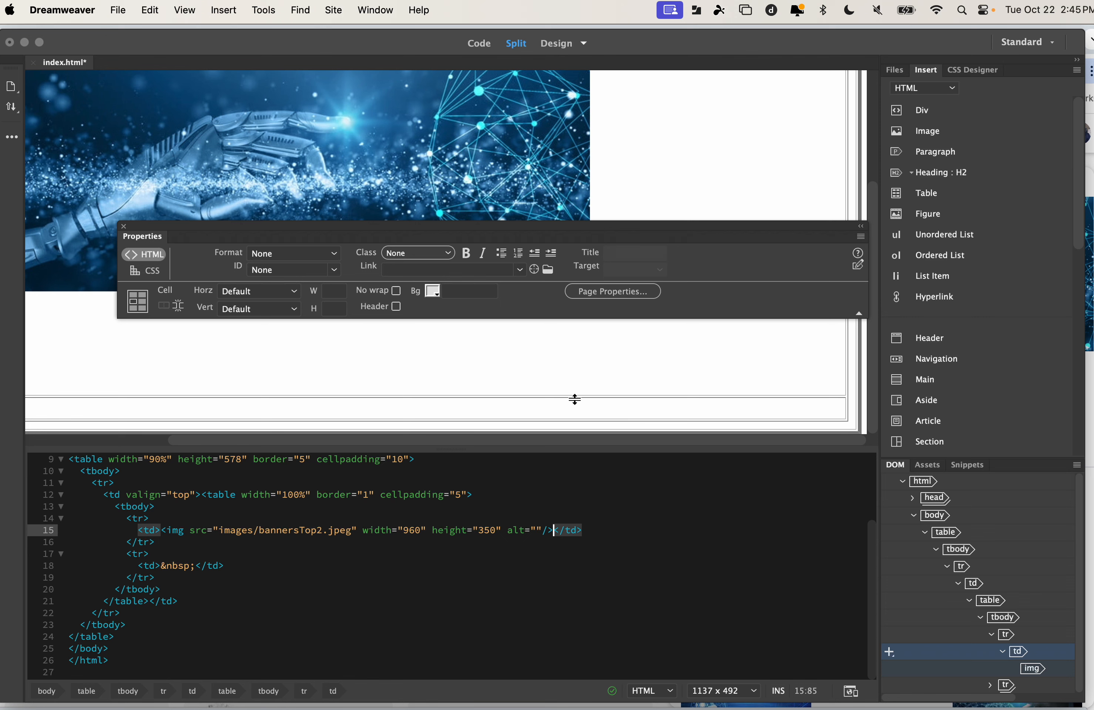
Save the index.html page with the new robot hand banner
scroll(73, 354, left, 5)
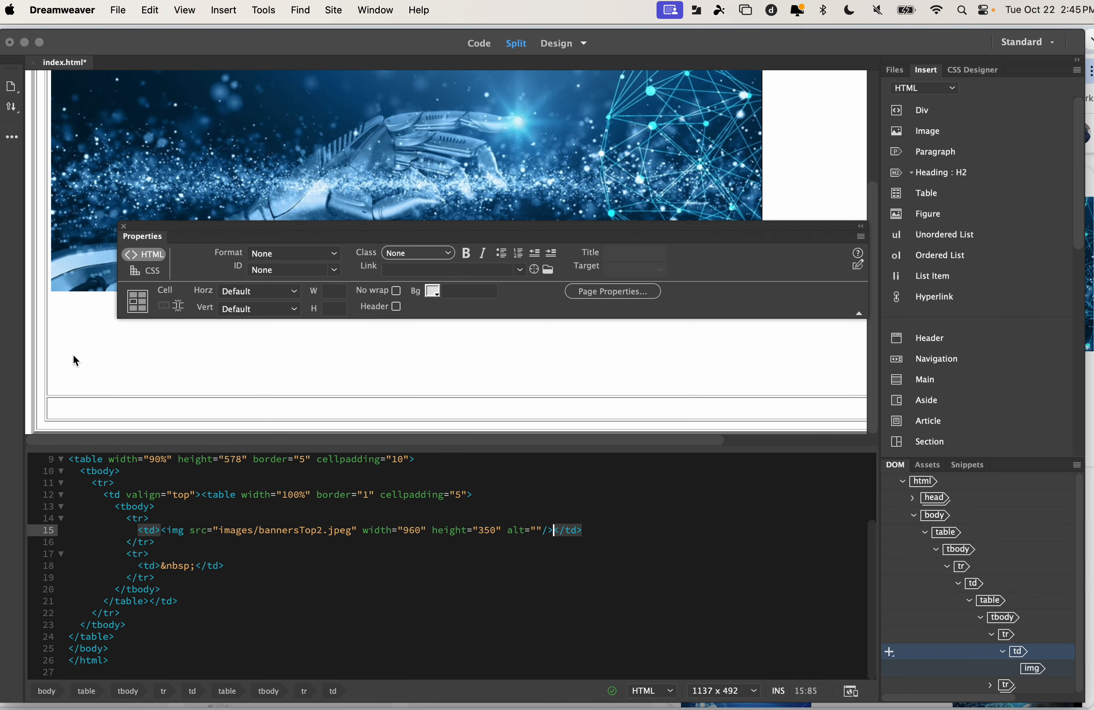
key(super+s)
scroll(108, 355, up, 3)
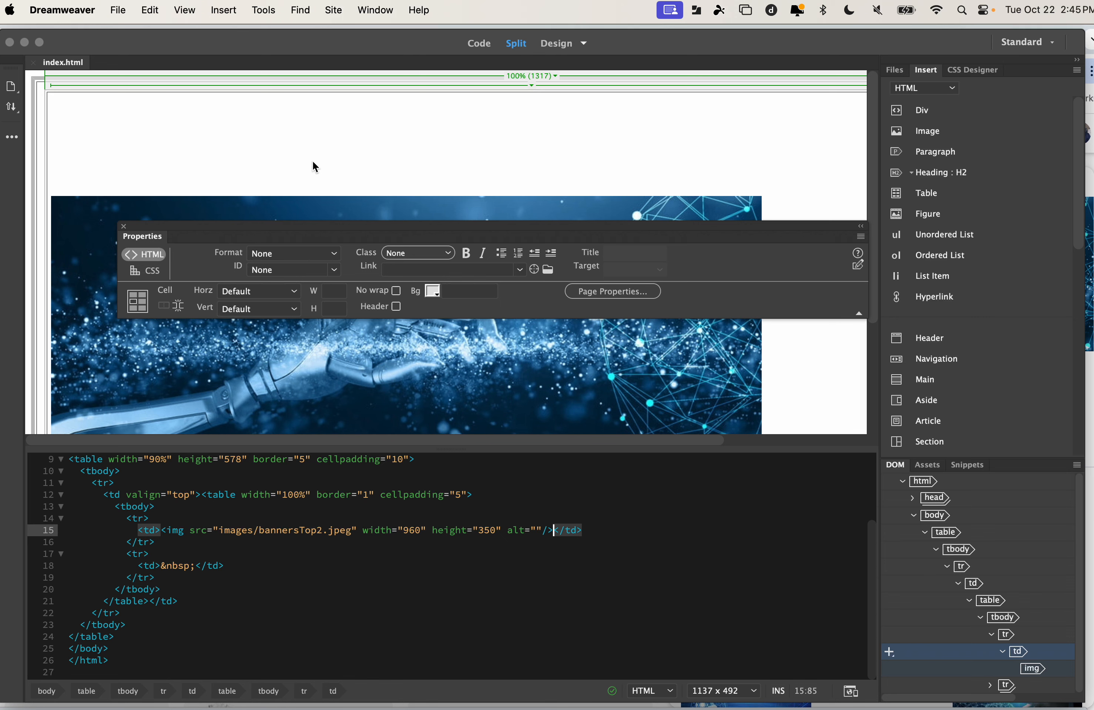
Select the nested table and move the floating Properties panel clear of the robot hand banner
scroll(341, 385, down, 2)
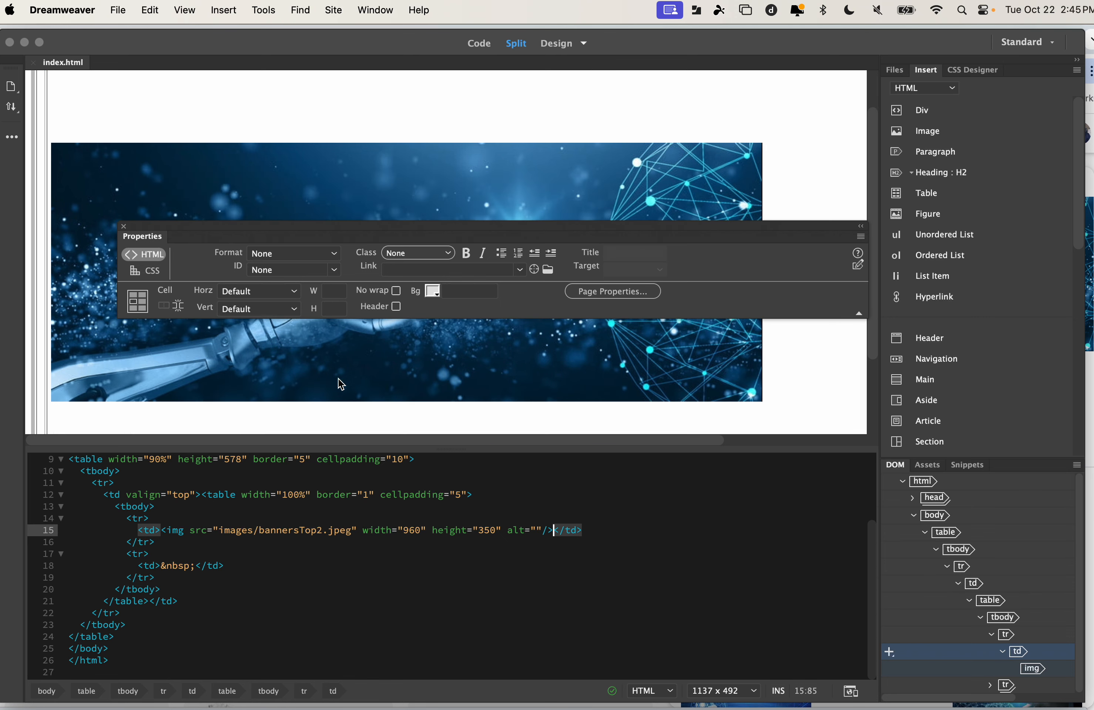
scroll(327, 390, down, 4)
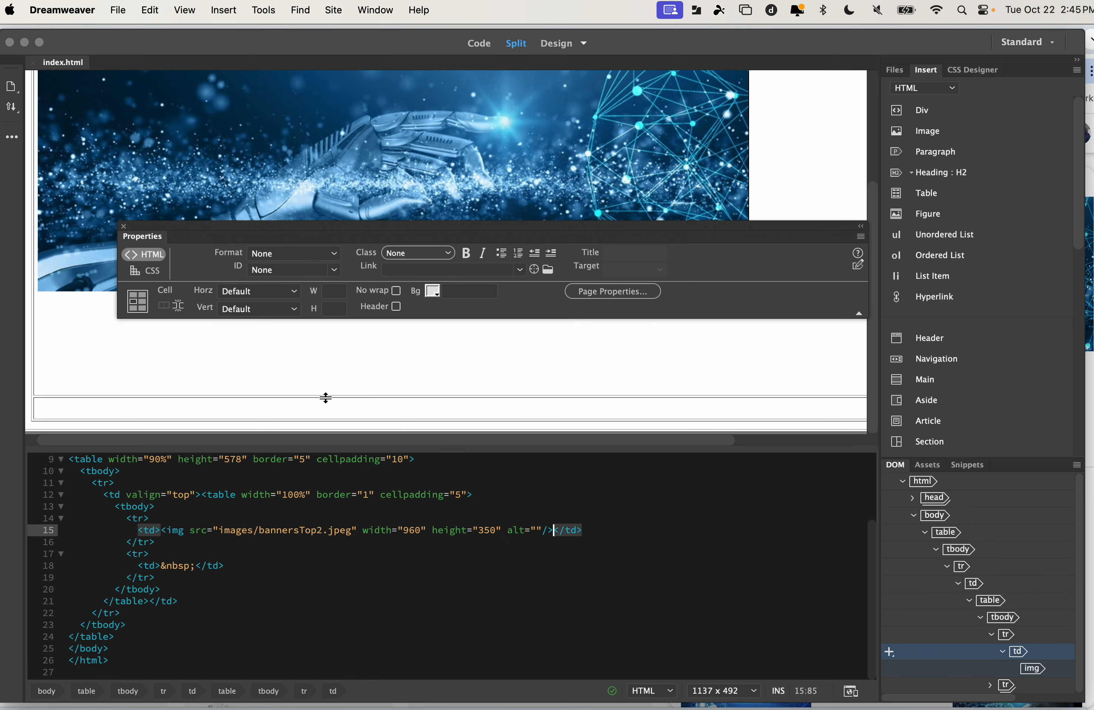
click(325, 397)
scroll(318, 391, down, 7)
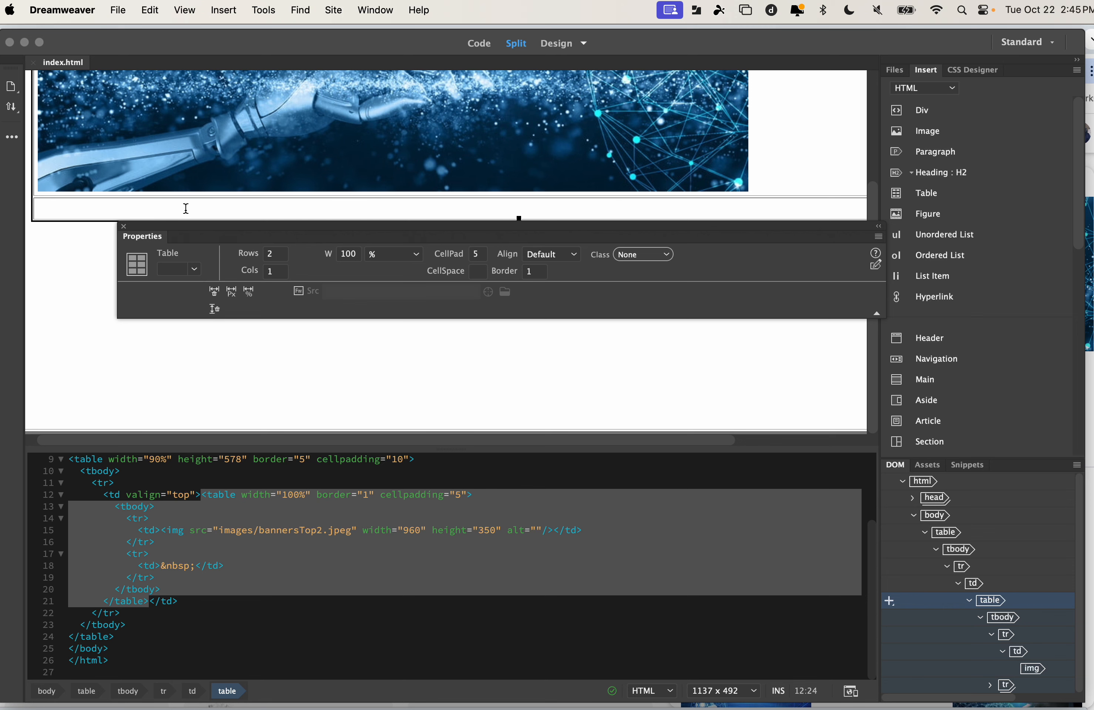
scroll(122, 164, up, 6)
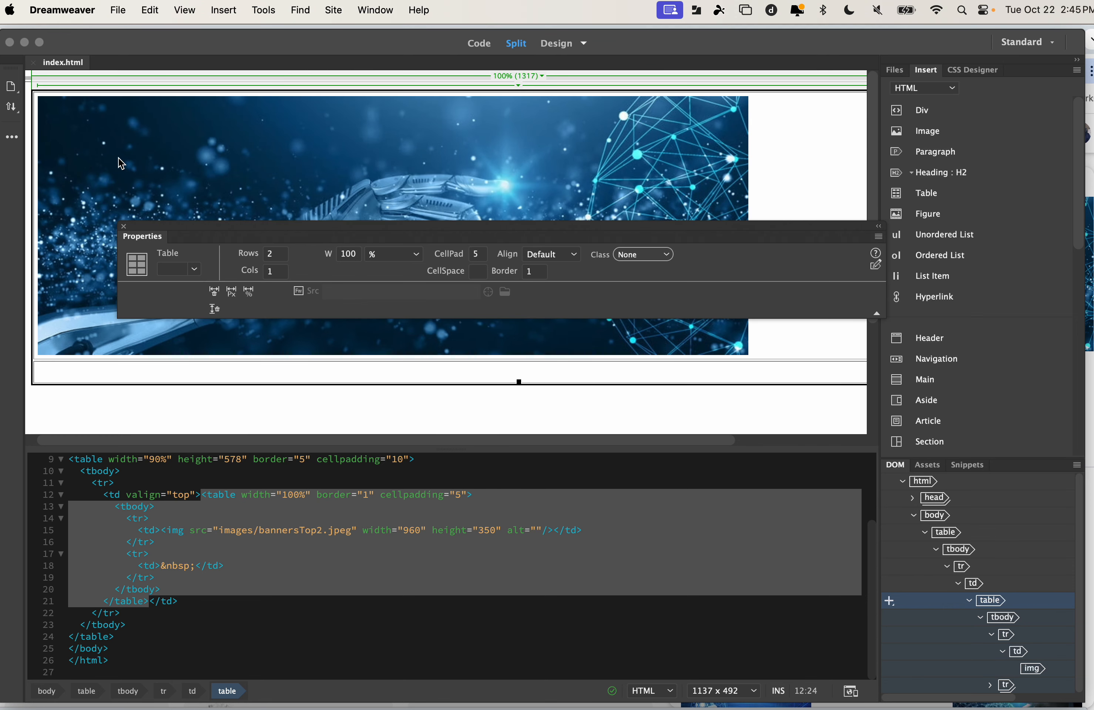
drag(197, 237, 461, 390)
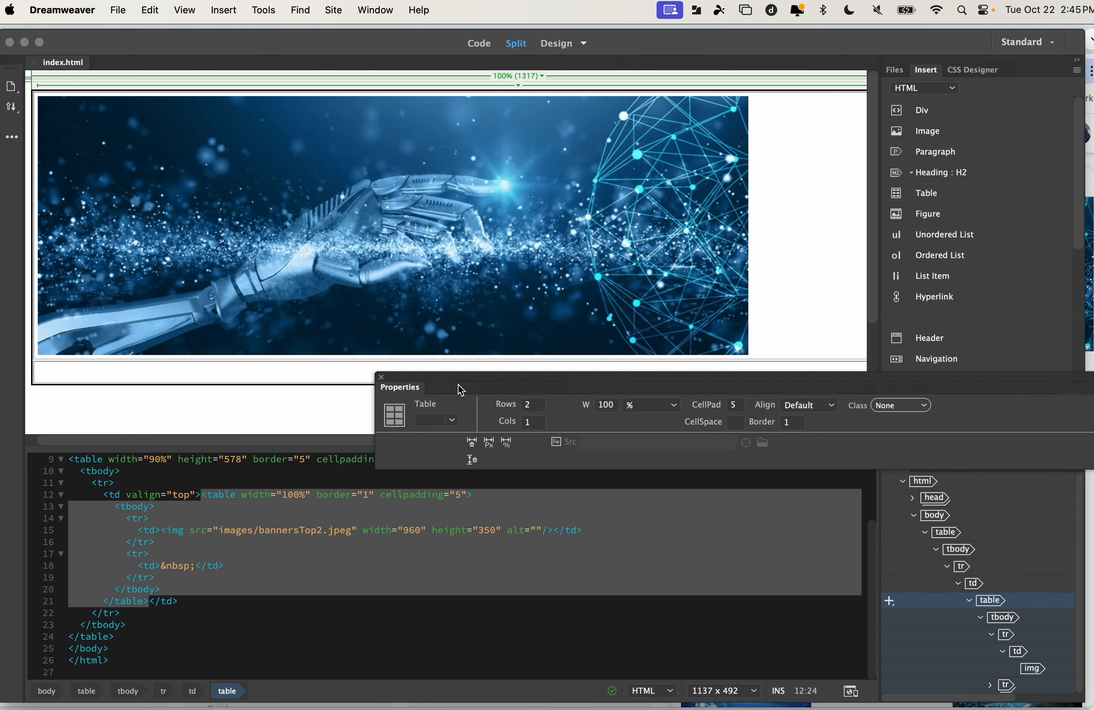
Select the banner image and examine how it fills the nested table's top cell
click(776, 202)
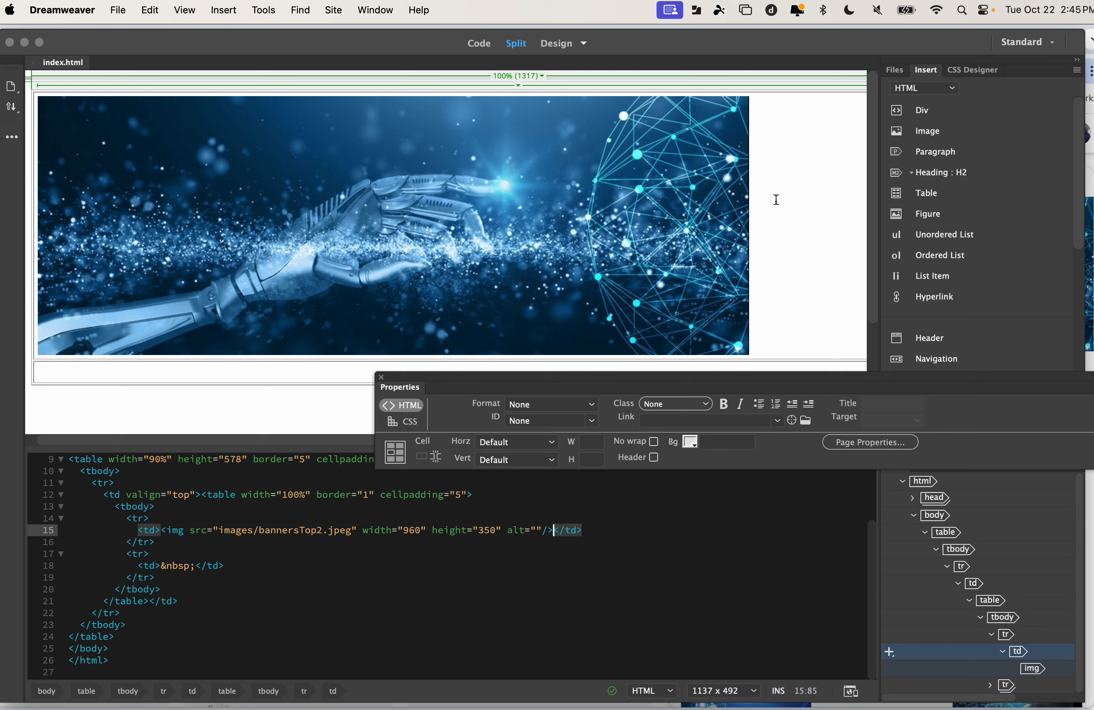
click(346, 153)
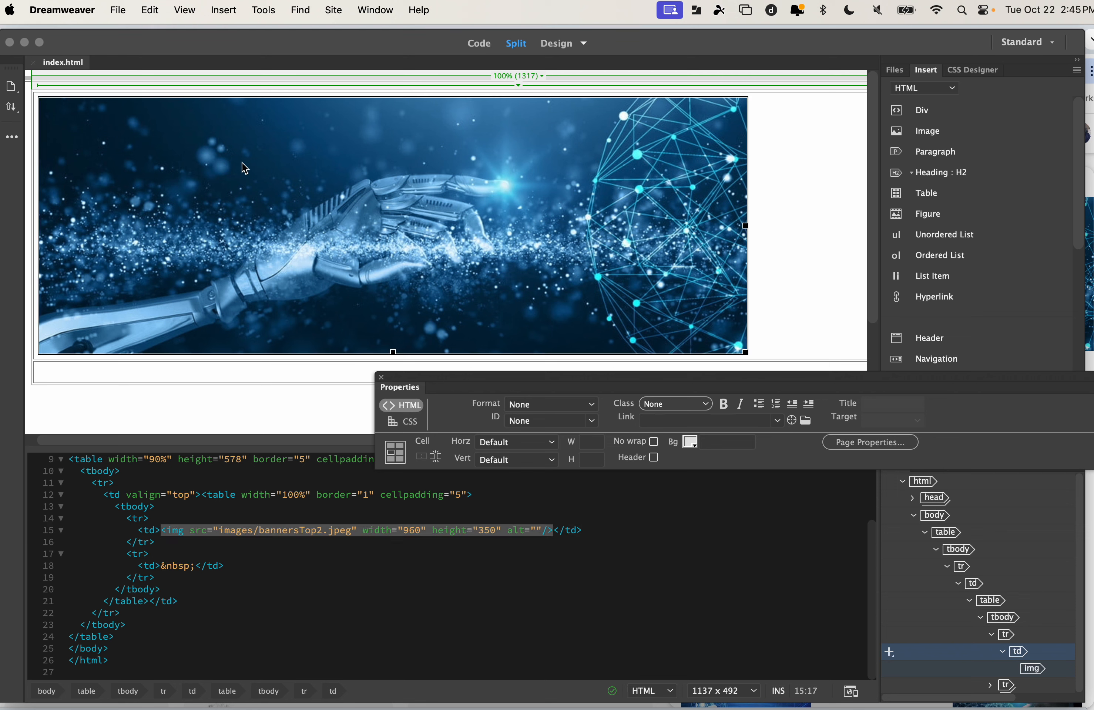
click(629, 194)
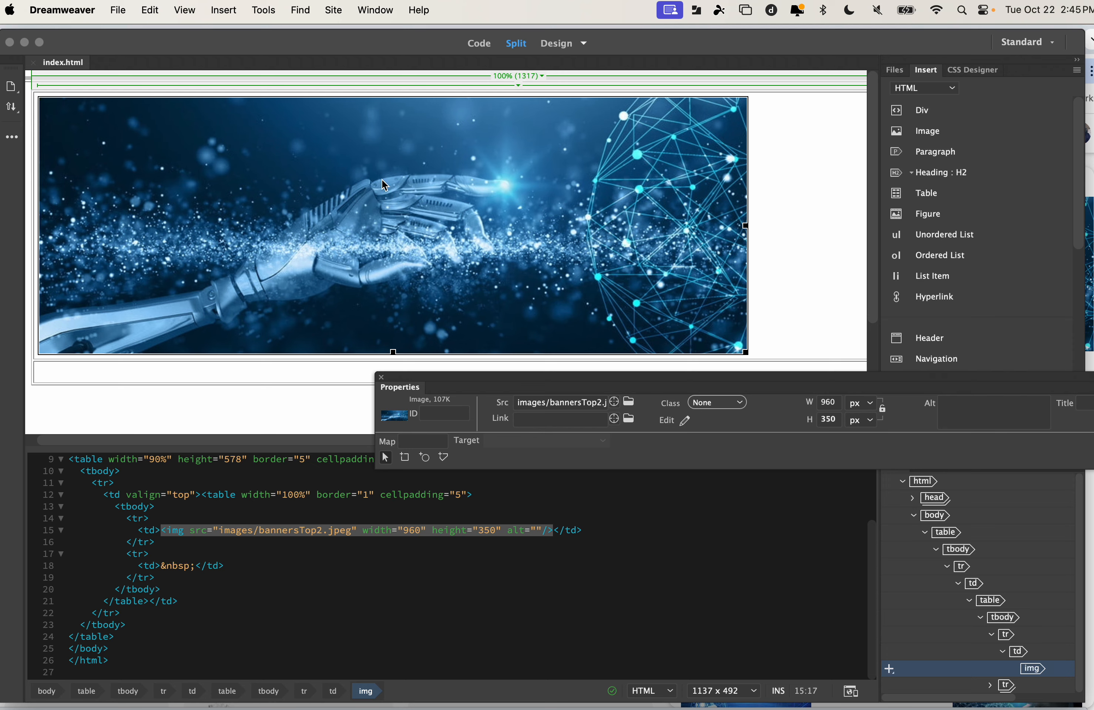
scroll(382, 180, down, 3)
scroll(381, 180, left, 1)
scroll(382, 180, up, 3)
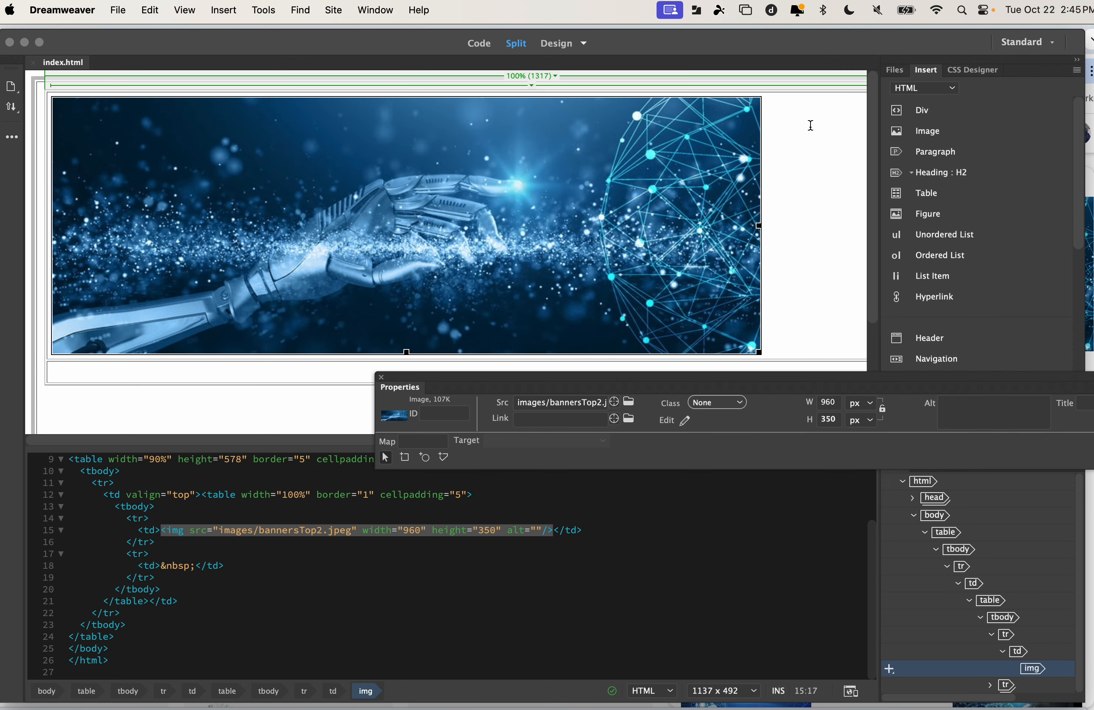
key(super+Tab)
key(super+Tab)
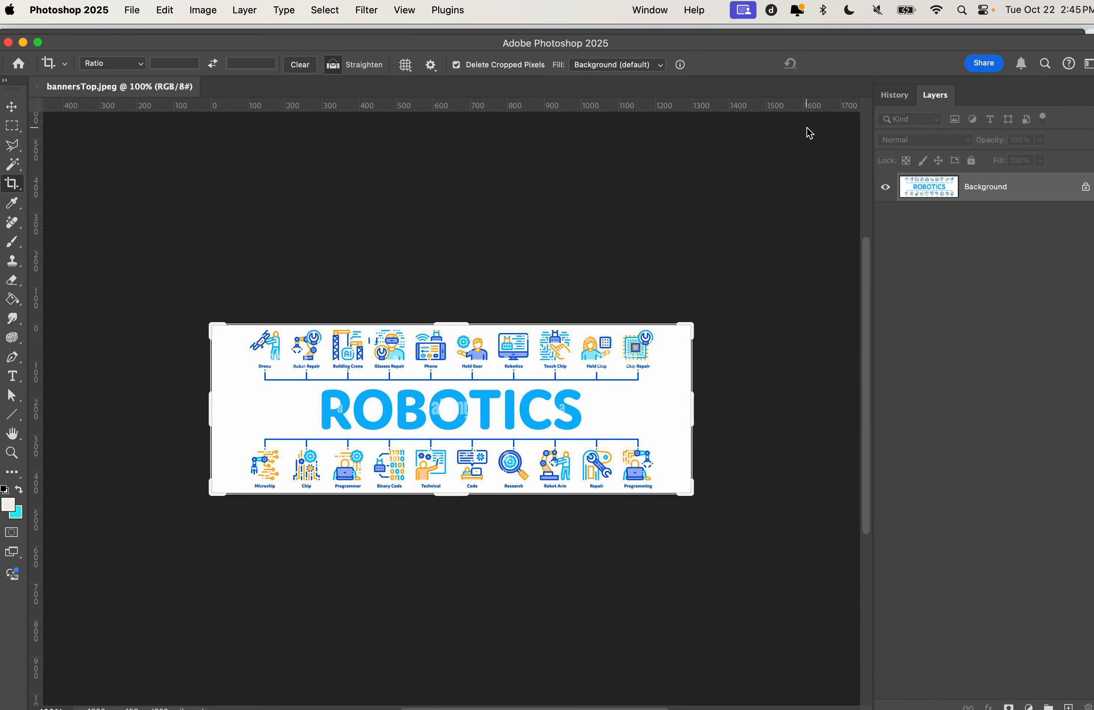
key(super+Tab)
key(super+Tab)
click(132, 17)
click(144, 48)
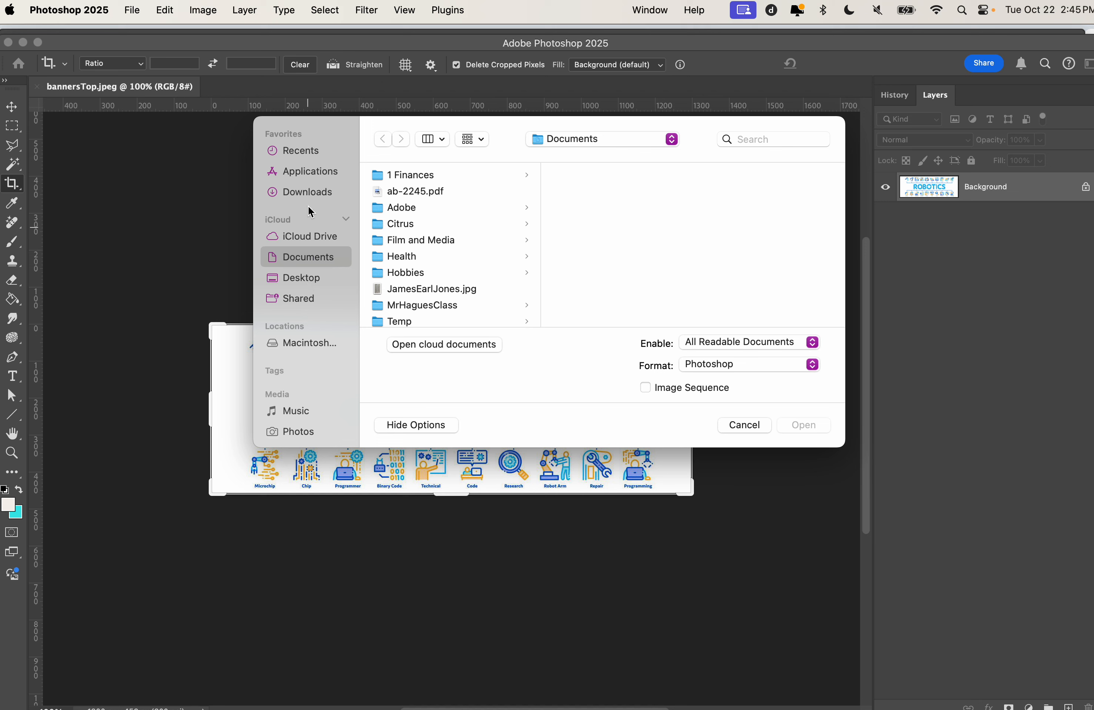
click(307, 192)
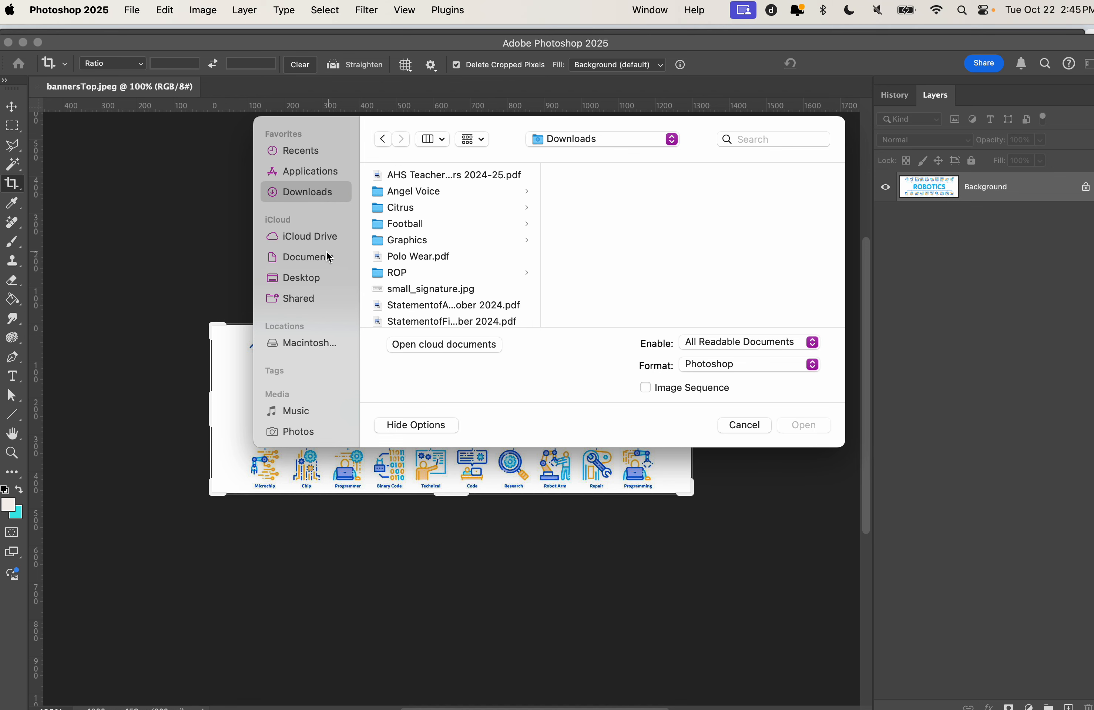
click(316, 239)
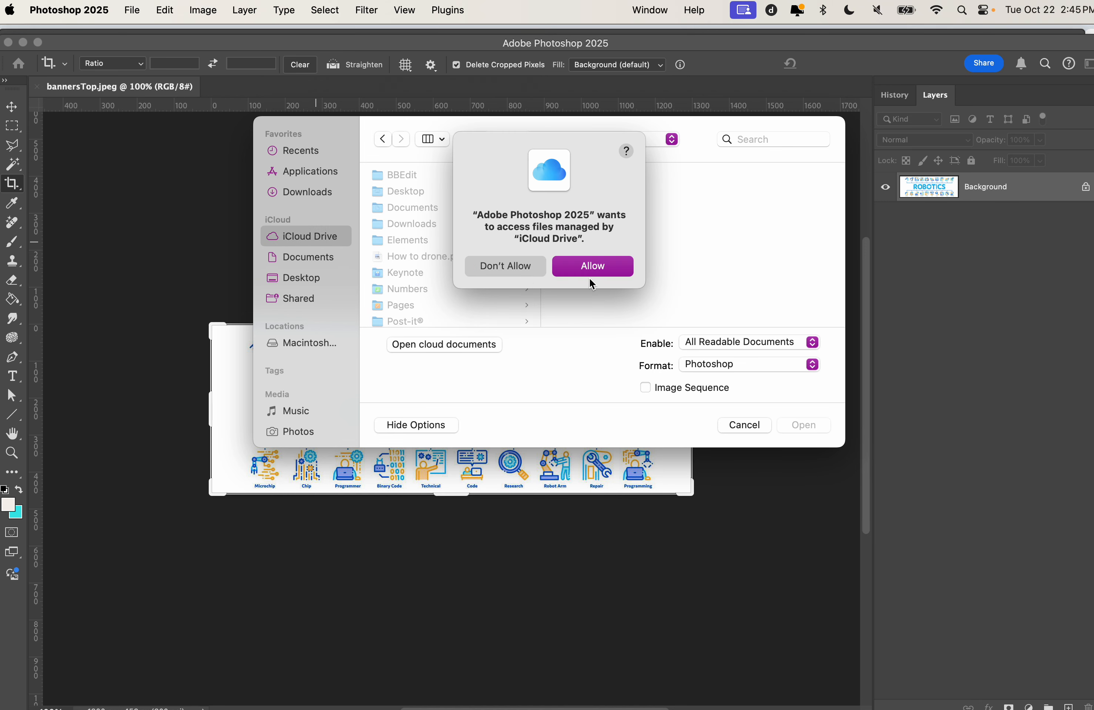
click(594, 276)
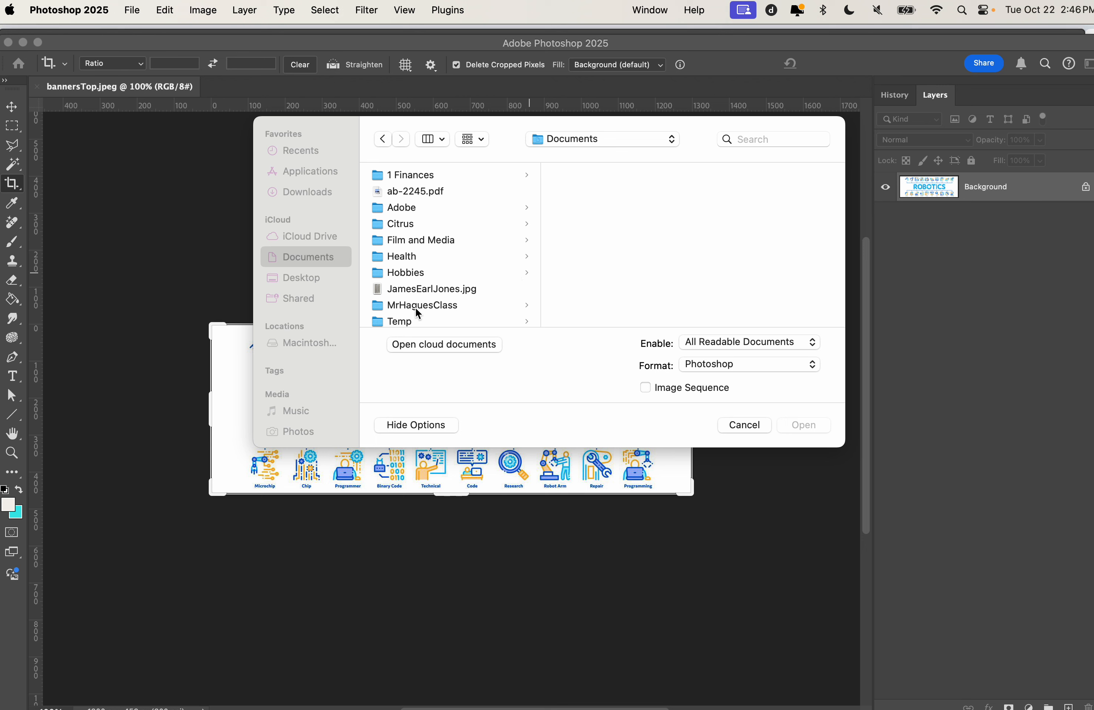
scroll(420, 277, down, 2)
scroll(417, 281, up, 2)
click(744, 425)
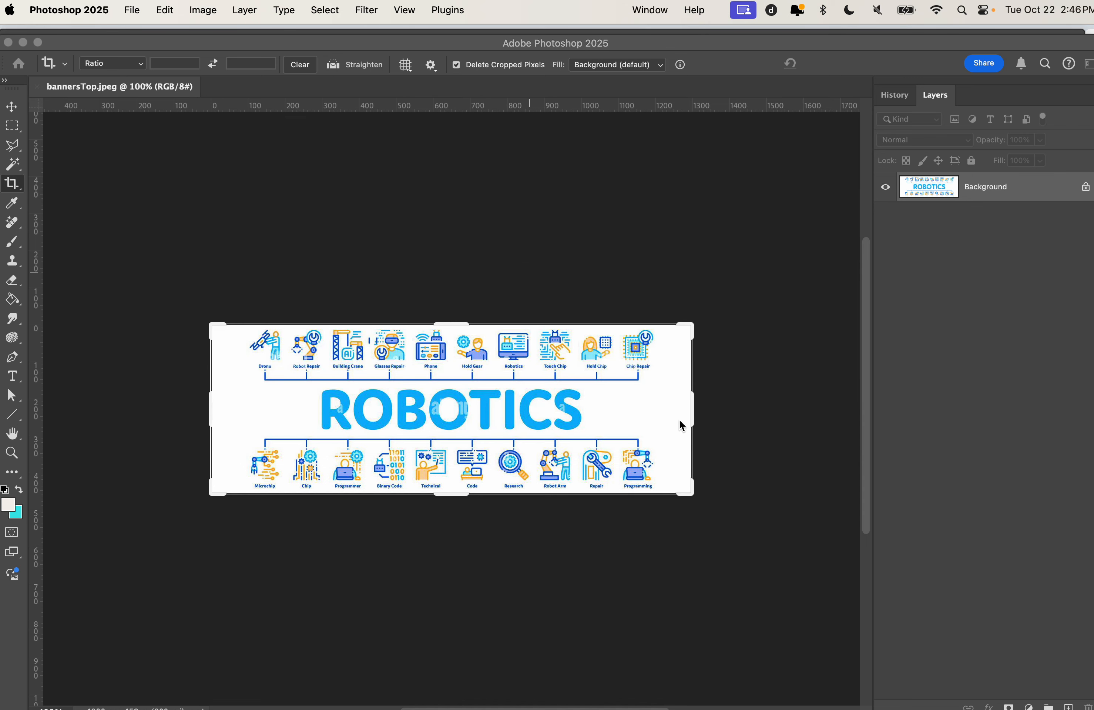
Leave the Crop tool for the Rectangular Marquee tool on bannersTop.jpeg
click(131, 10)
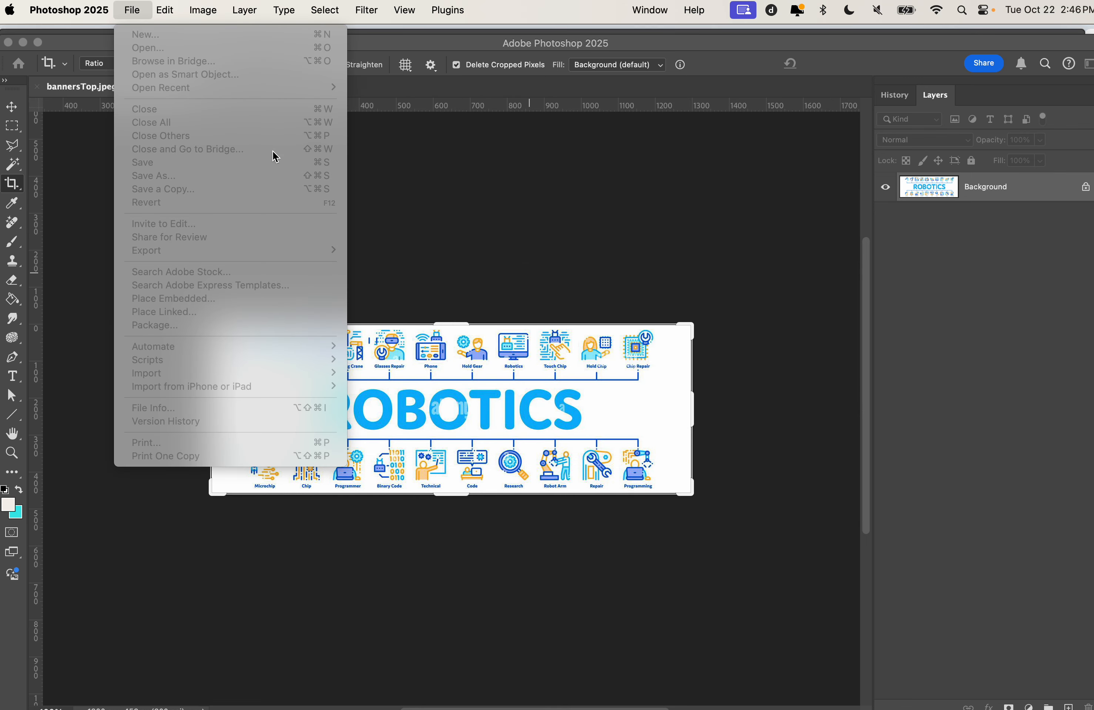
click(462, 248)
click(460, 246)
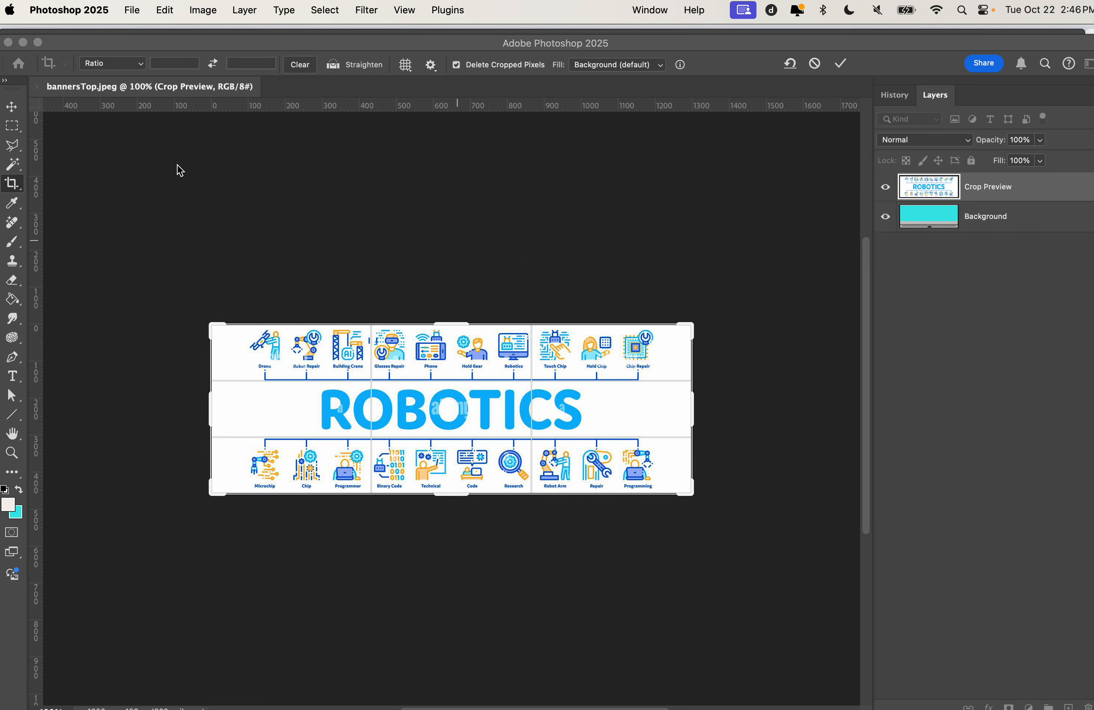
click(12, 126)
click(134, 11)
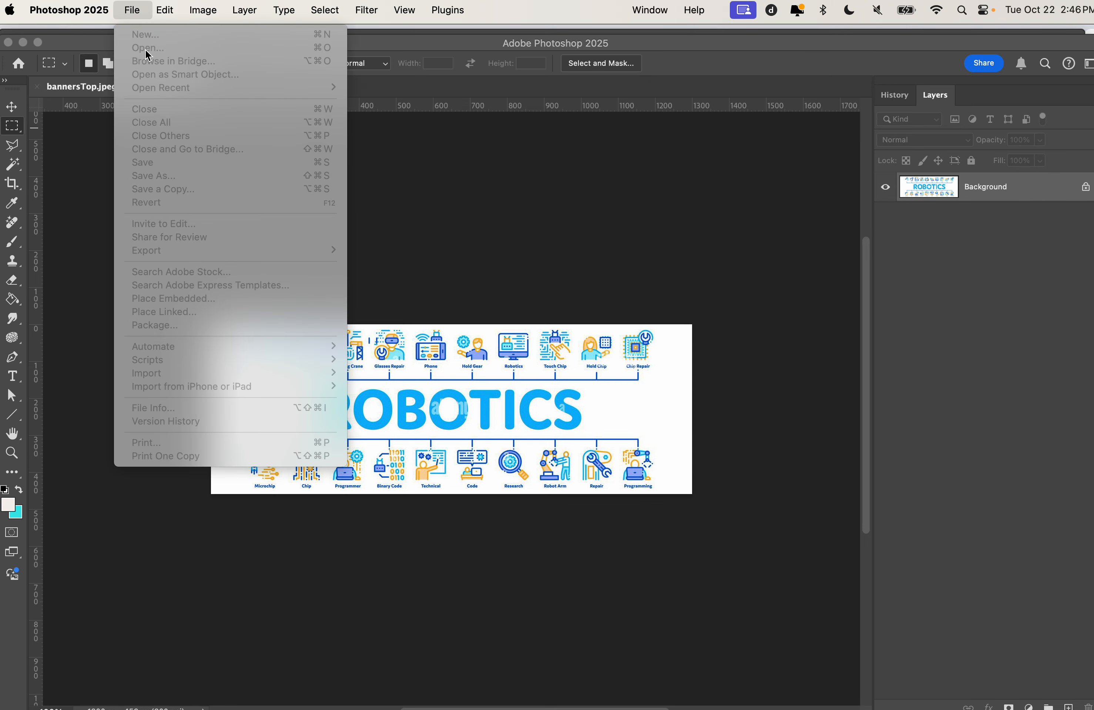
click(595, 224)
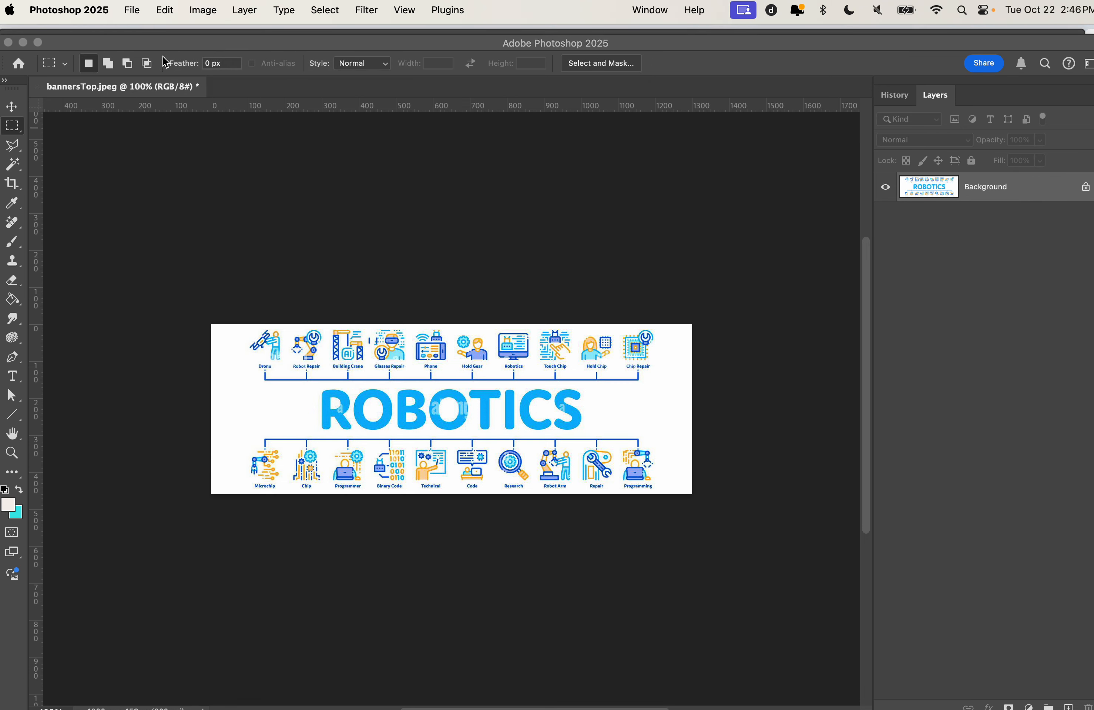
click(134, 11)
click(442, 135)
Switch to Finder and open bannersTop2.jpeg from the images folder with Adobe Photoshop 2025
click(184, 688)
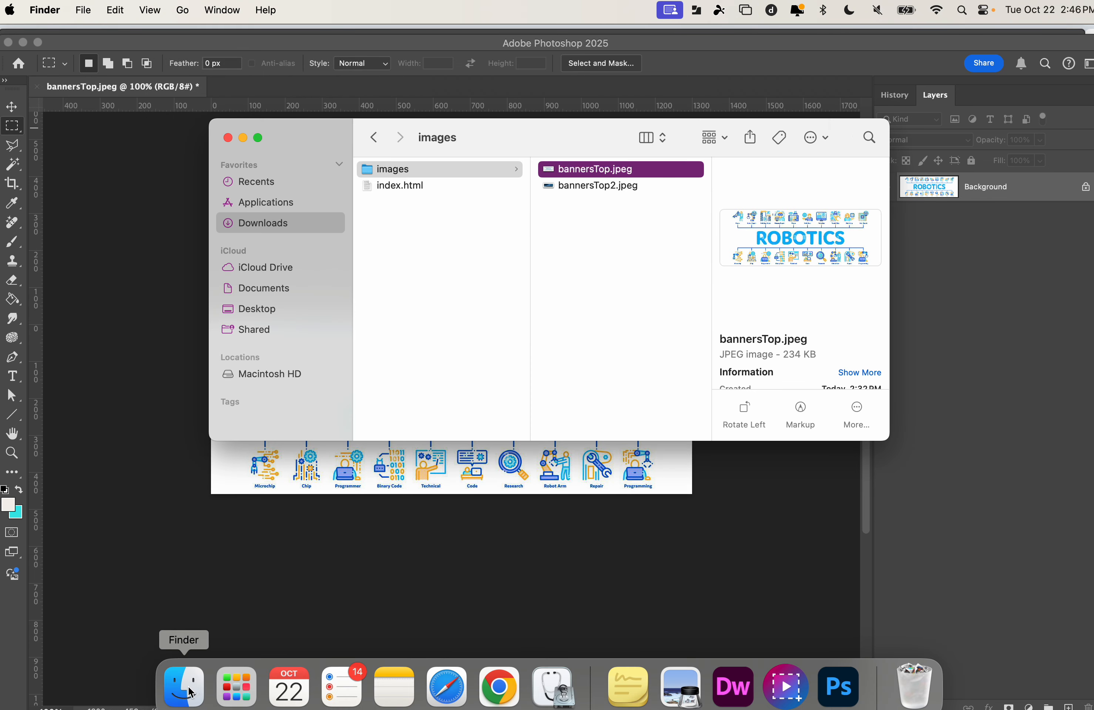
click(598, 186)
right_click(598, 187)
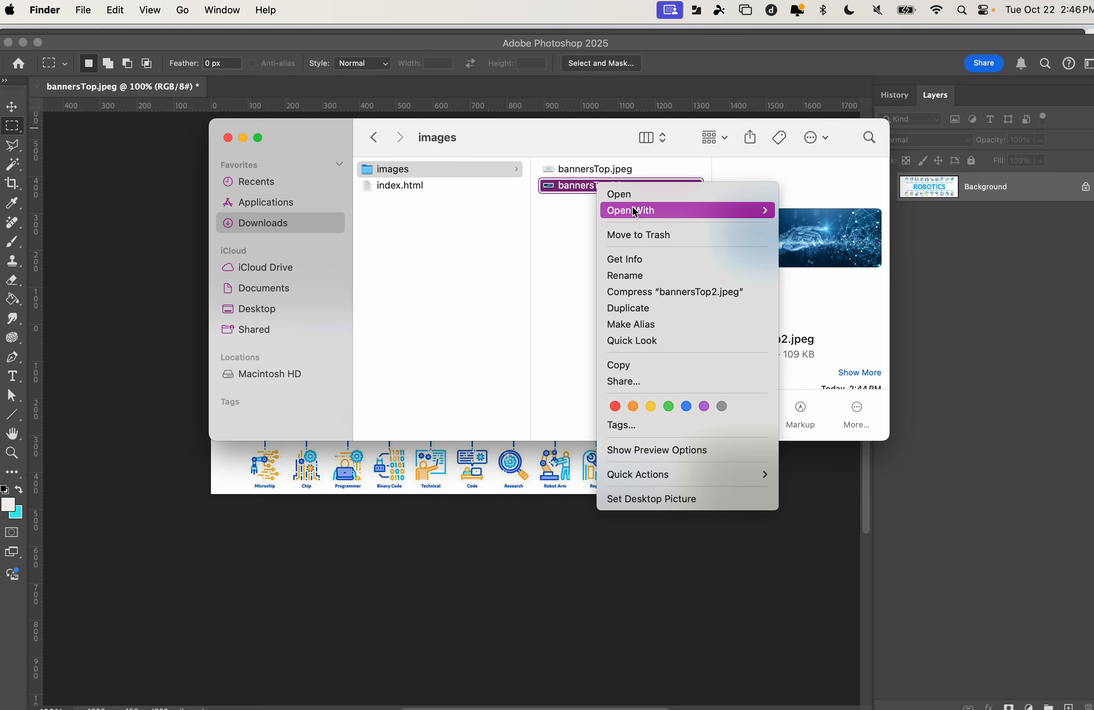
mouse_move(756, 221)
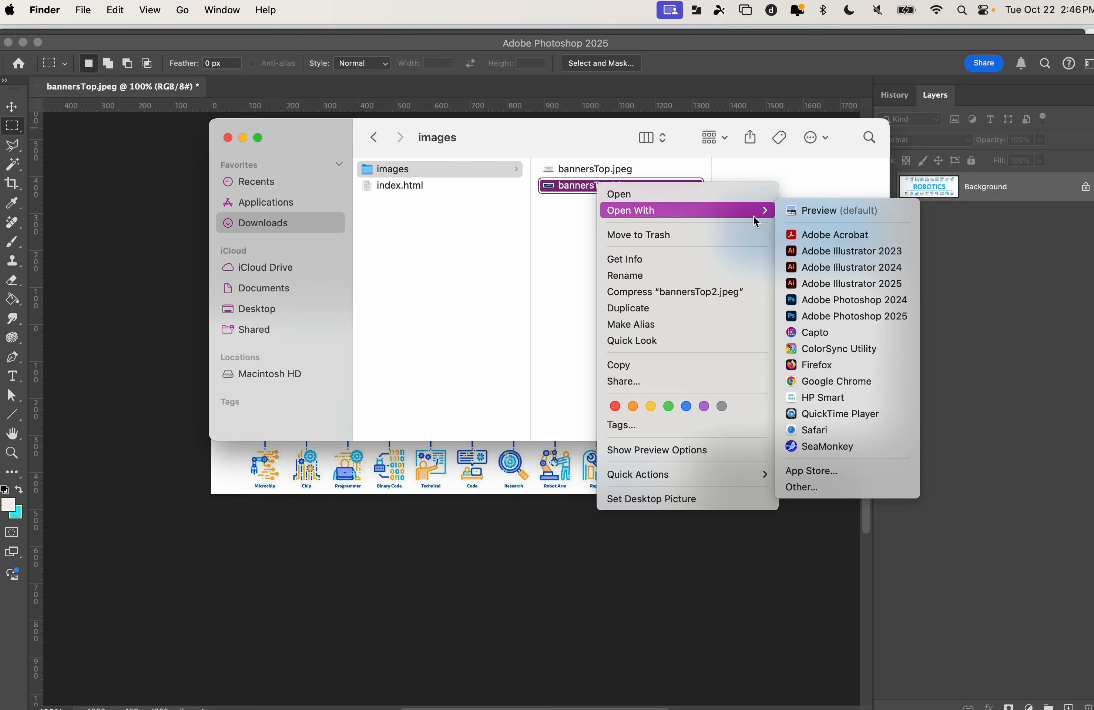
click(844, 316)
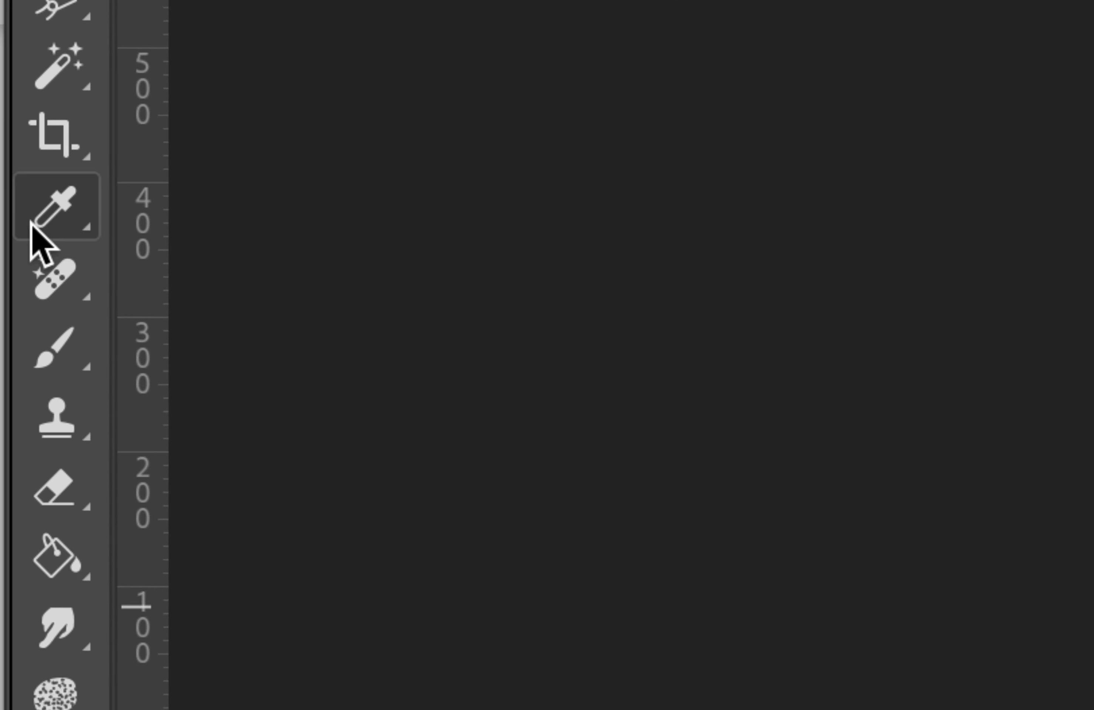
Sample the dark blue near the lower edge of the robot hand banner with the Eyedropper tool
click(15, 215)
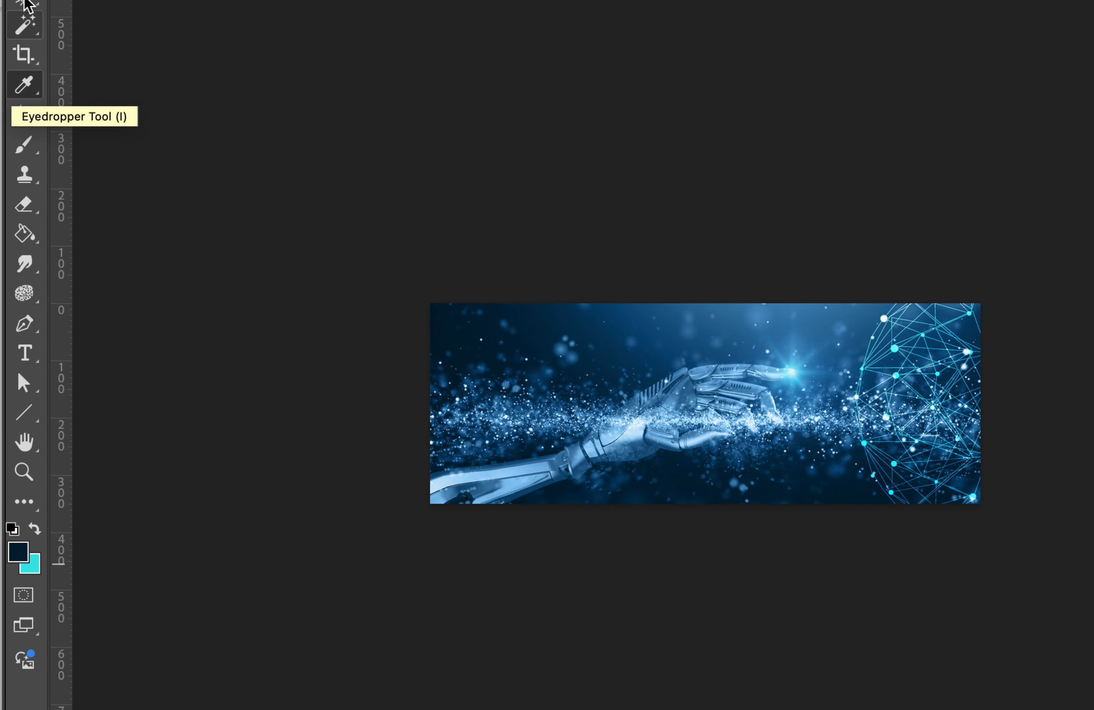
click(24, 91)
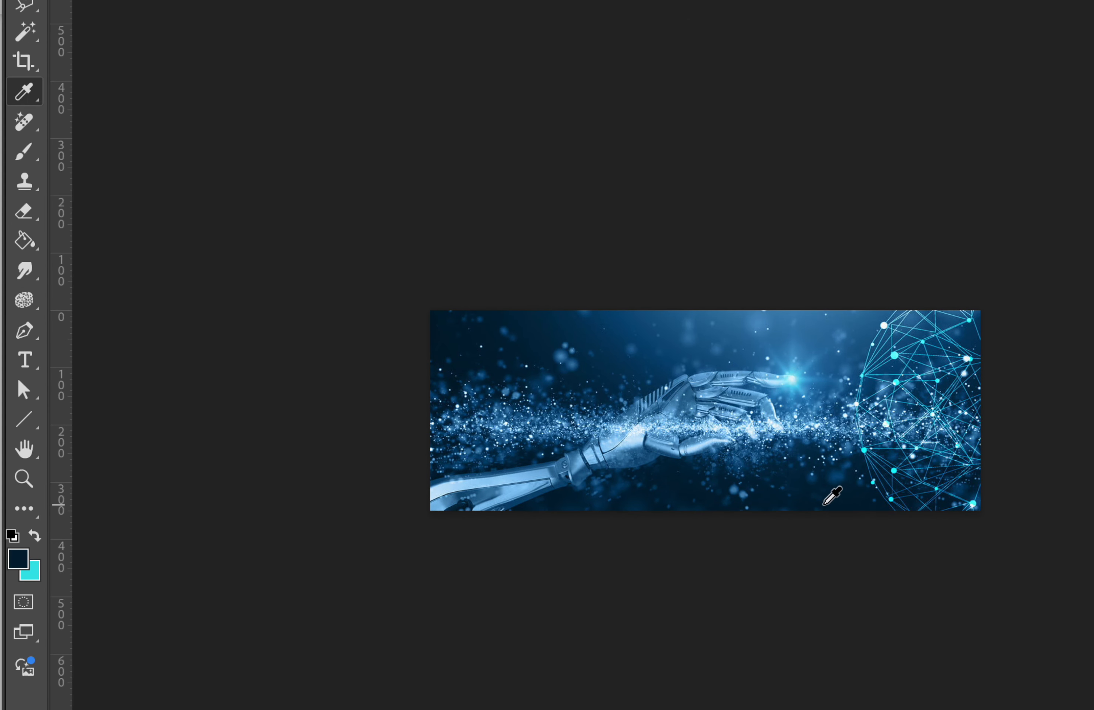
click(824, 504)
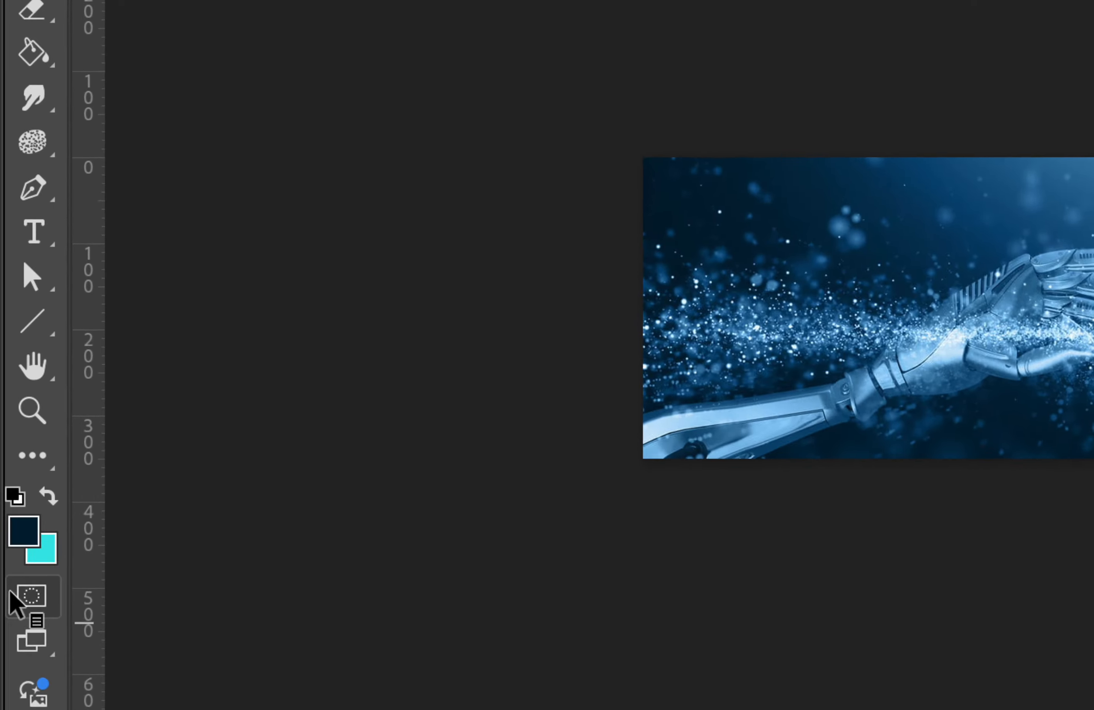
Copy the foreground color's hex code 031f34 from the Color Picker and accept the color
click(18, 505)
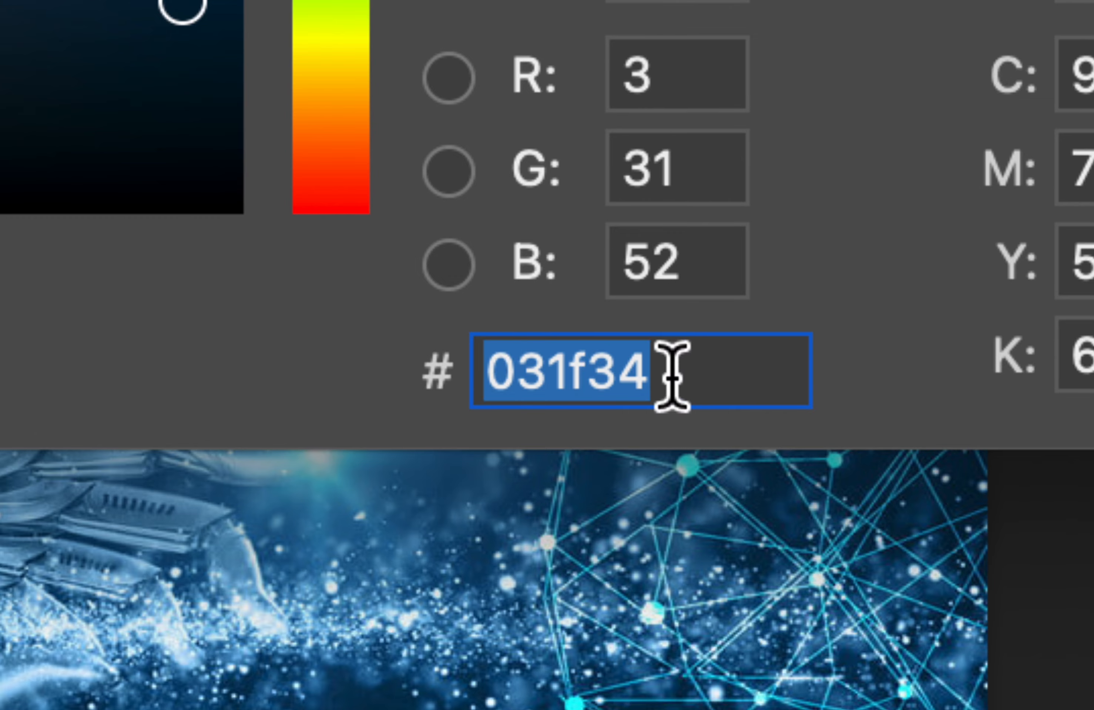
click(692, 372)
drag(704, 376, 464, 371)
key(super+c)
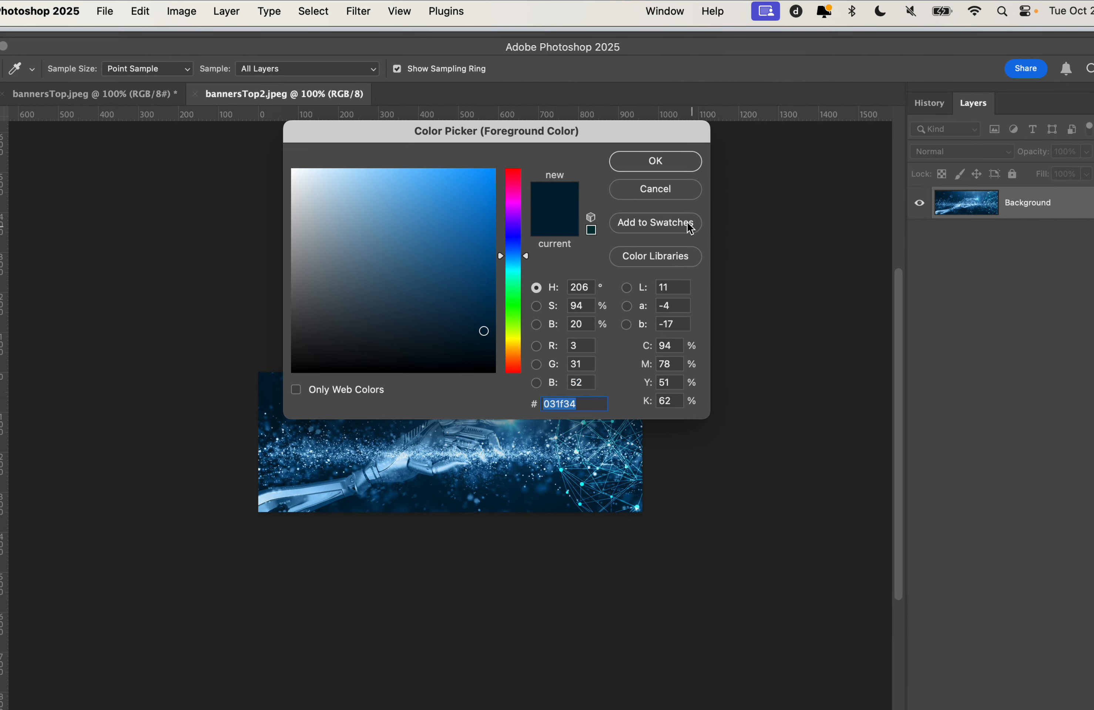
click(641, 160)
Switch to Dreamweaver and set the background color of the table cell holding the banner to #031f34
key(super+Tab)
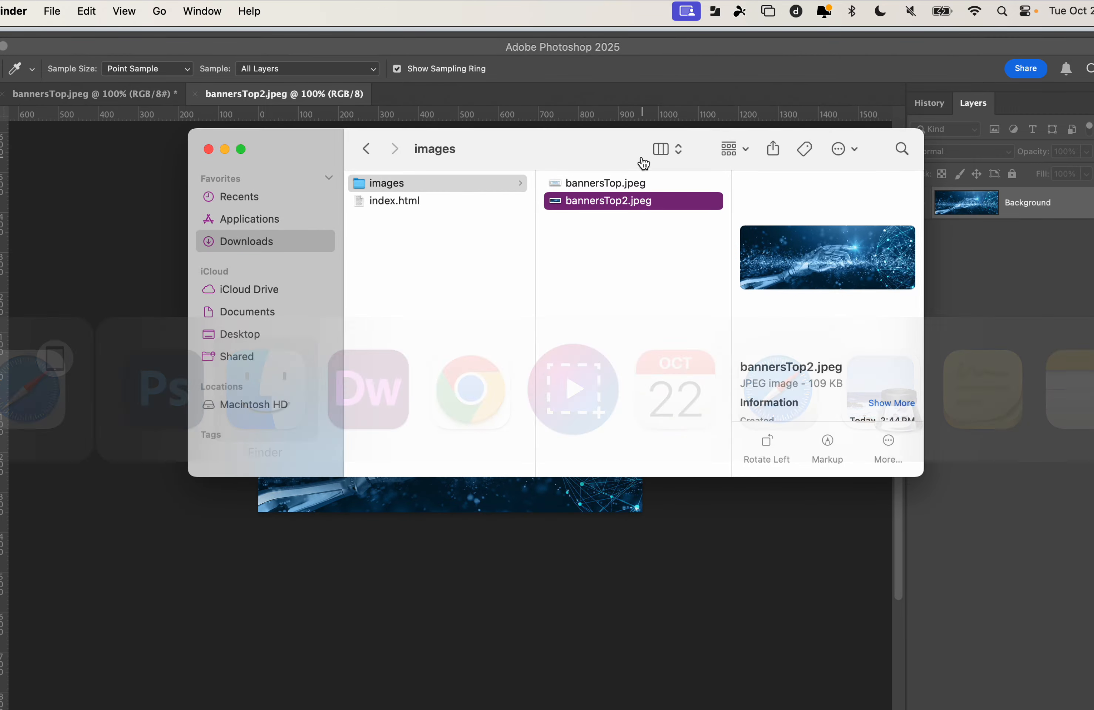
key(super+Tab)
key(super+Tab)
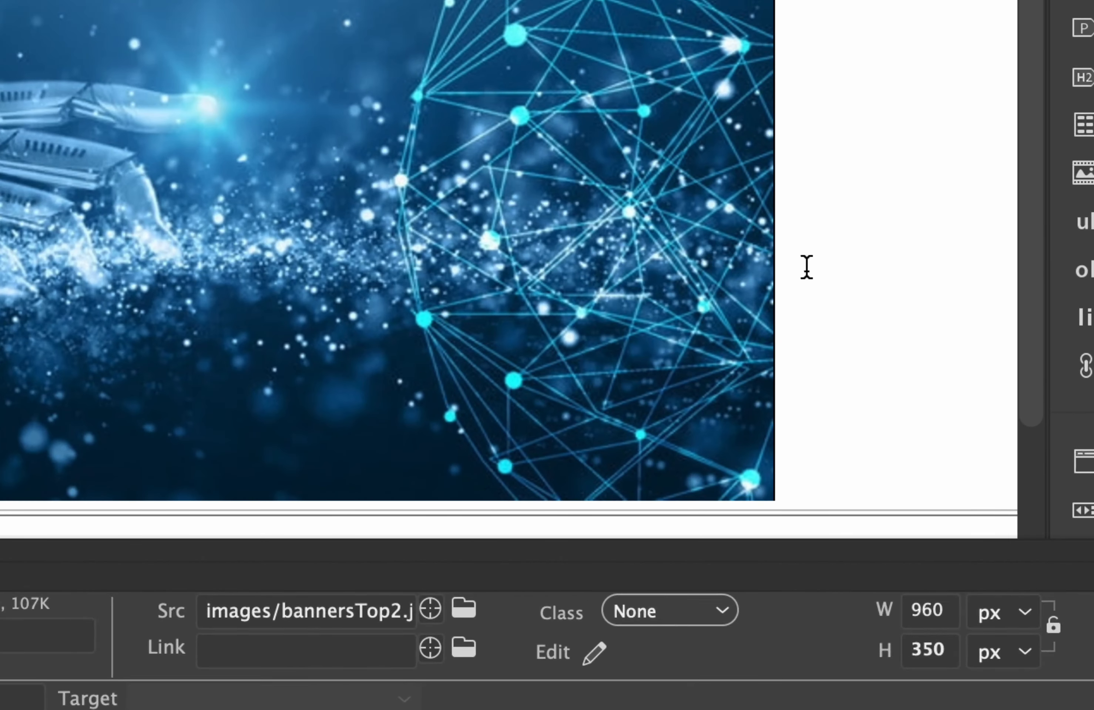
click(800, 272)
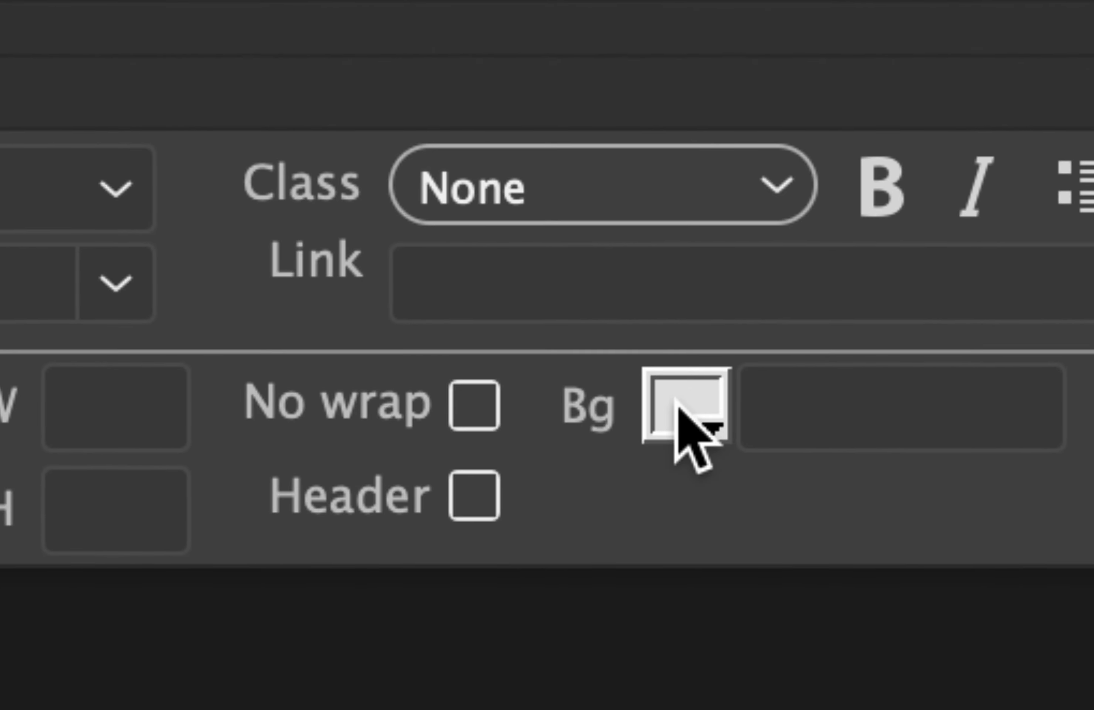
click(822, 402)
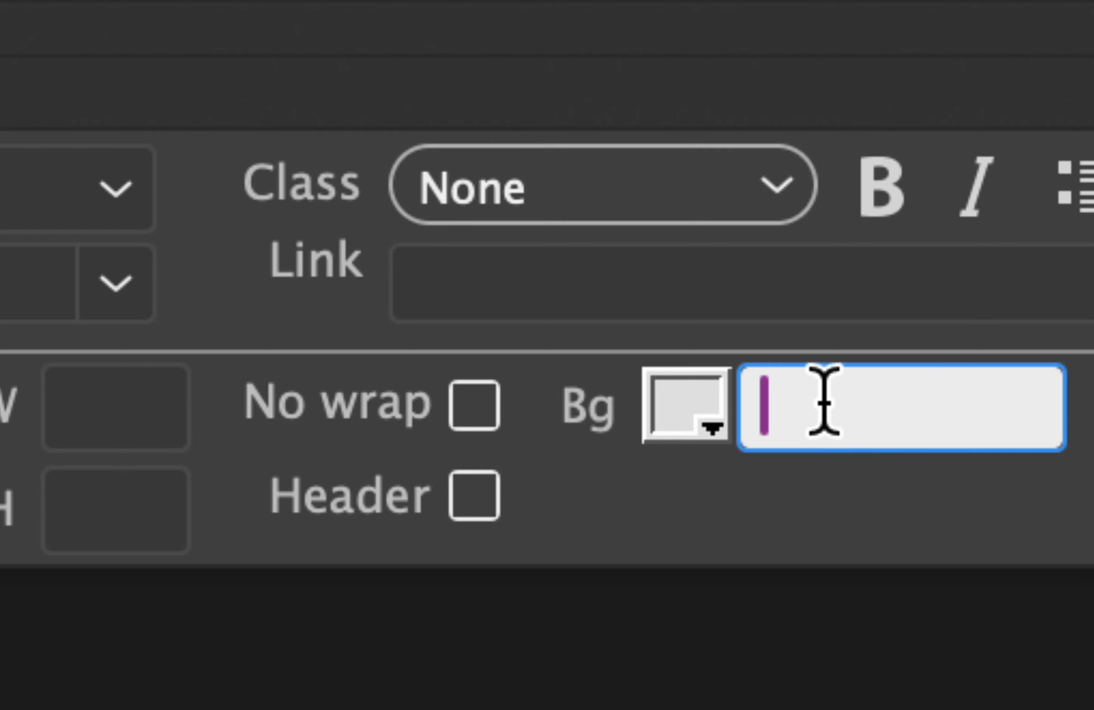
key(super+v)
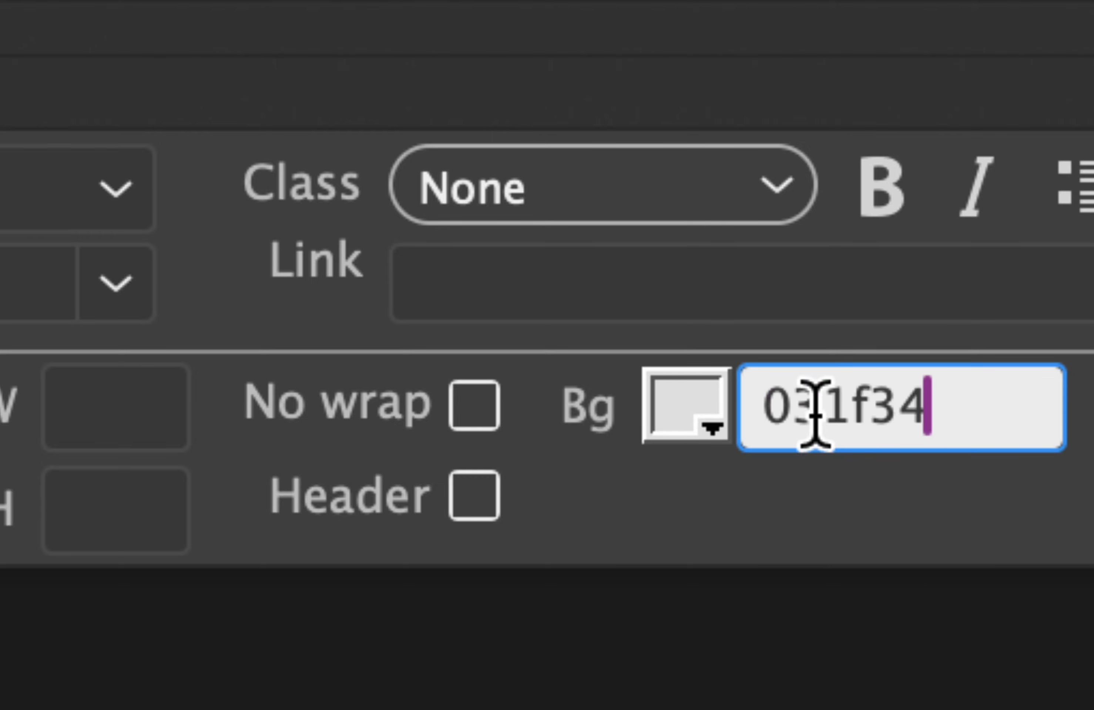
click(767, 403)
text(#)
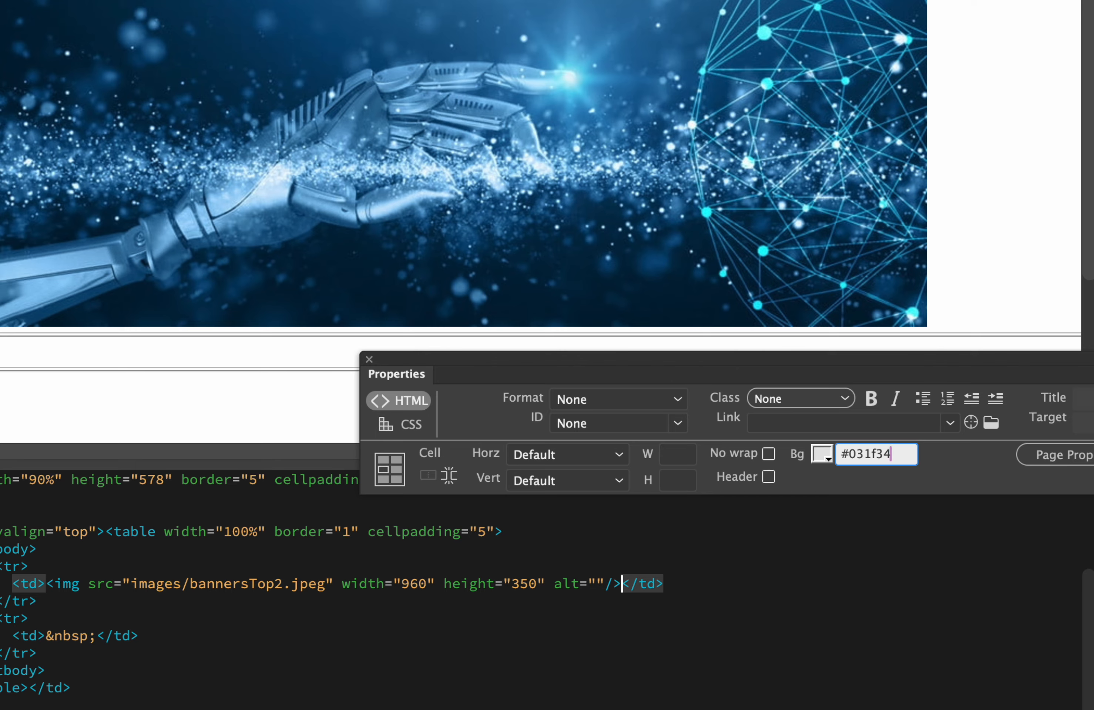
key(Return)
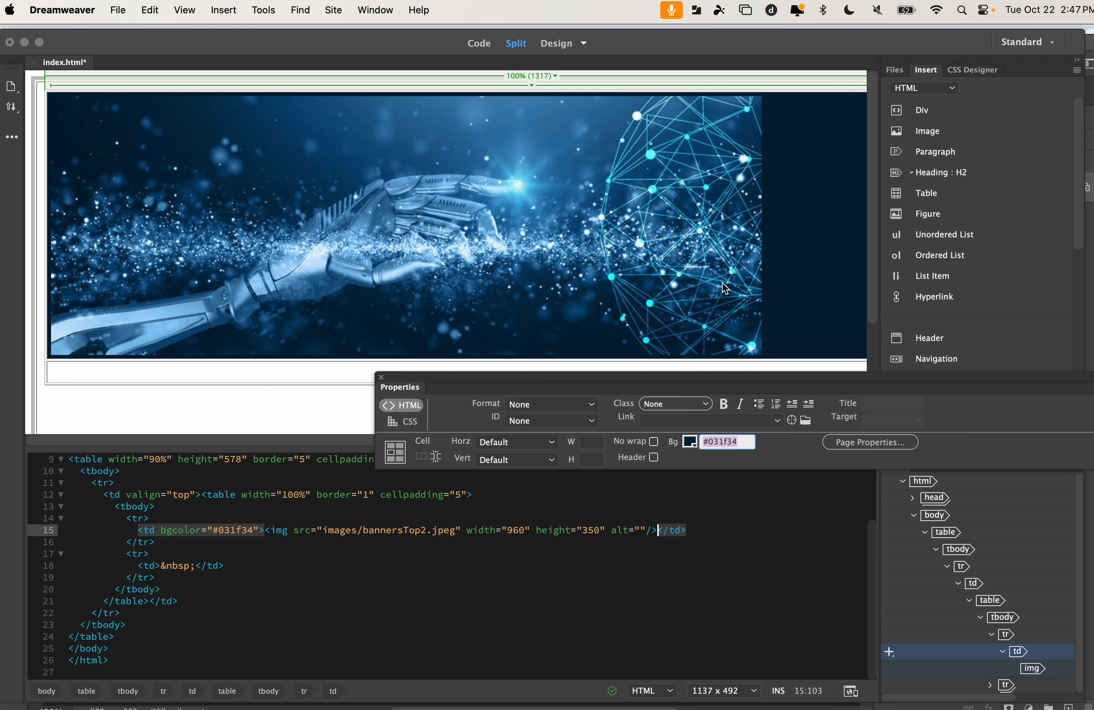
mouse_move(760, 690)
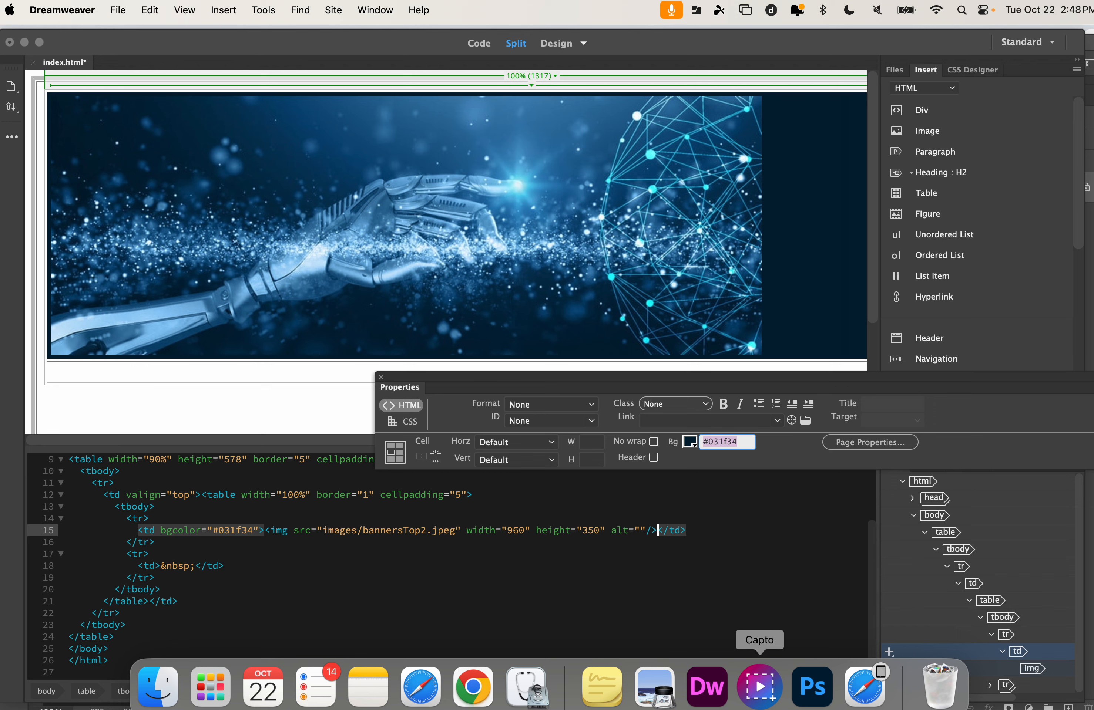
right_click(762, 687)
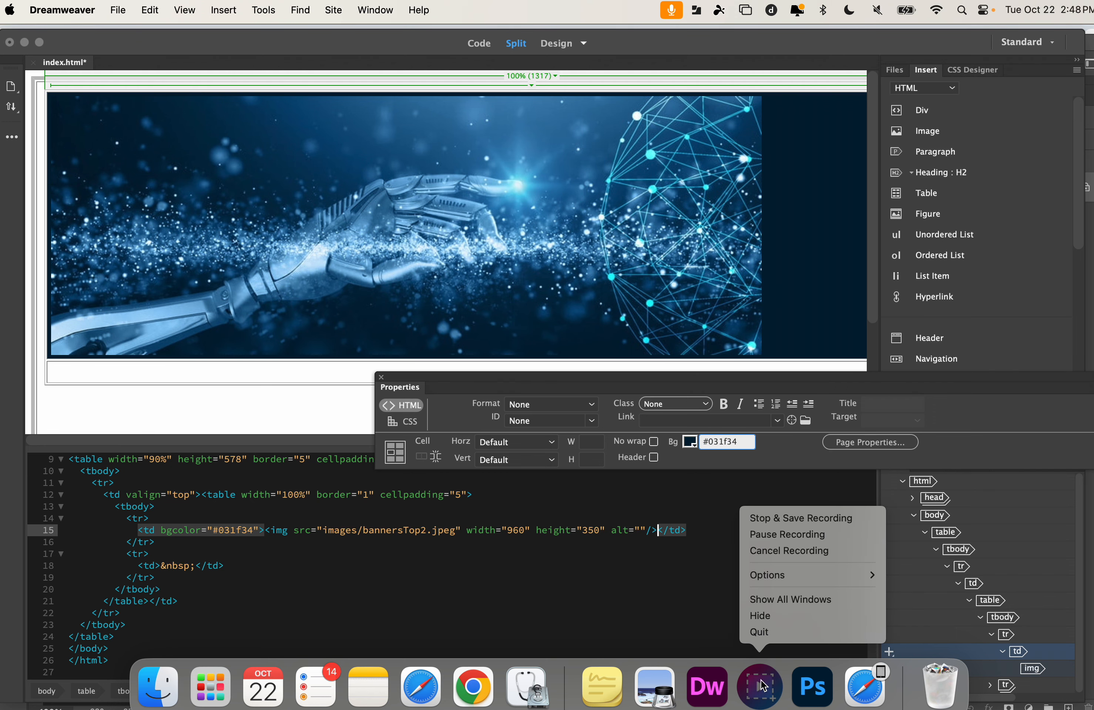
click(787, 536)
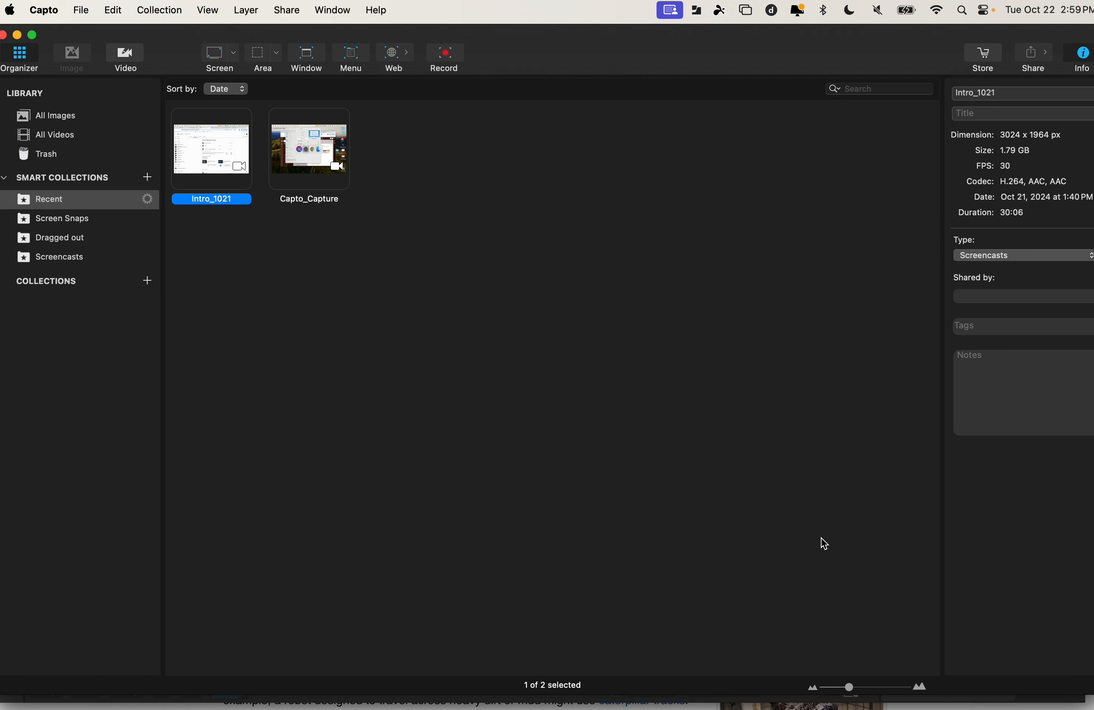